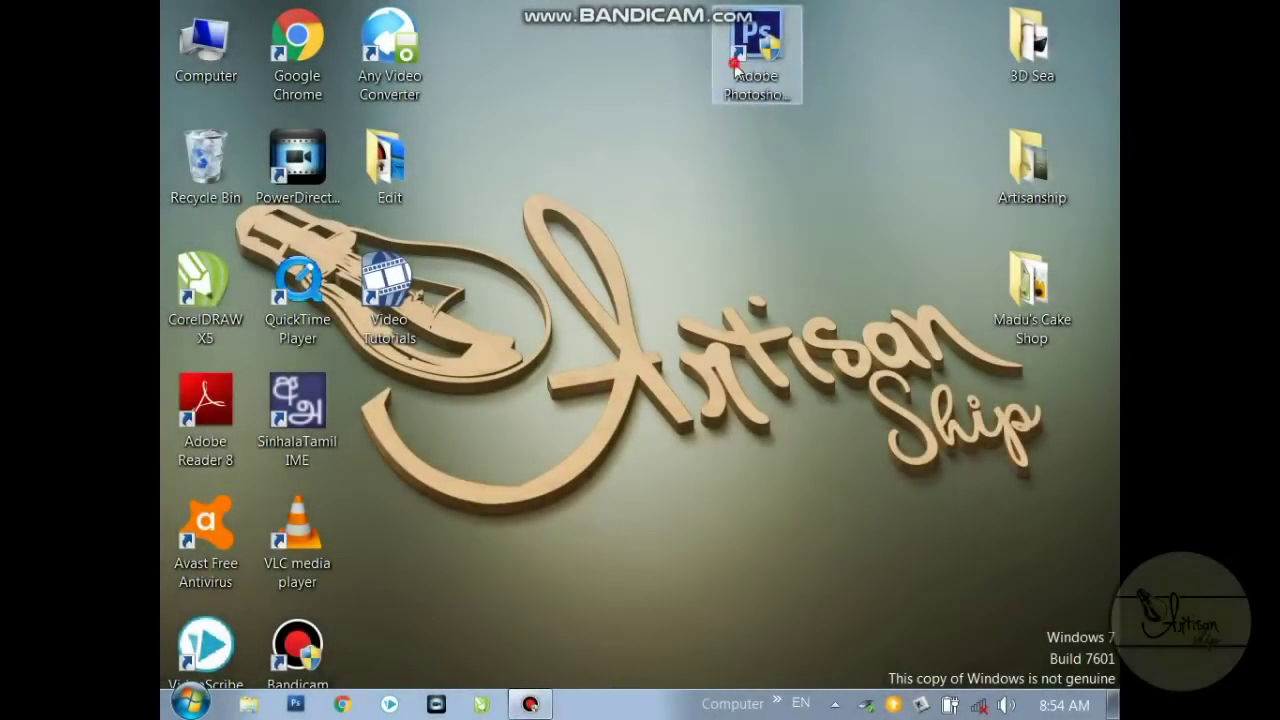
- Launch Photoshop CS6 and open the jungle-beach-sri-lanka JPG from the 3D Sea folder
double_click(752, 60)
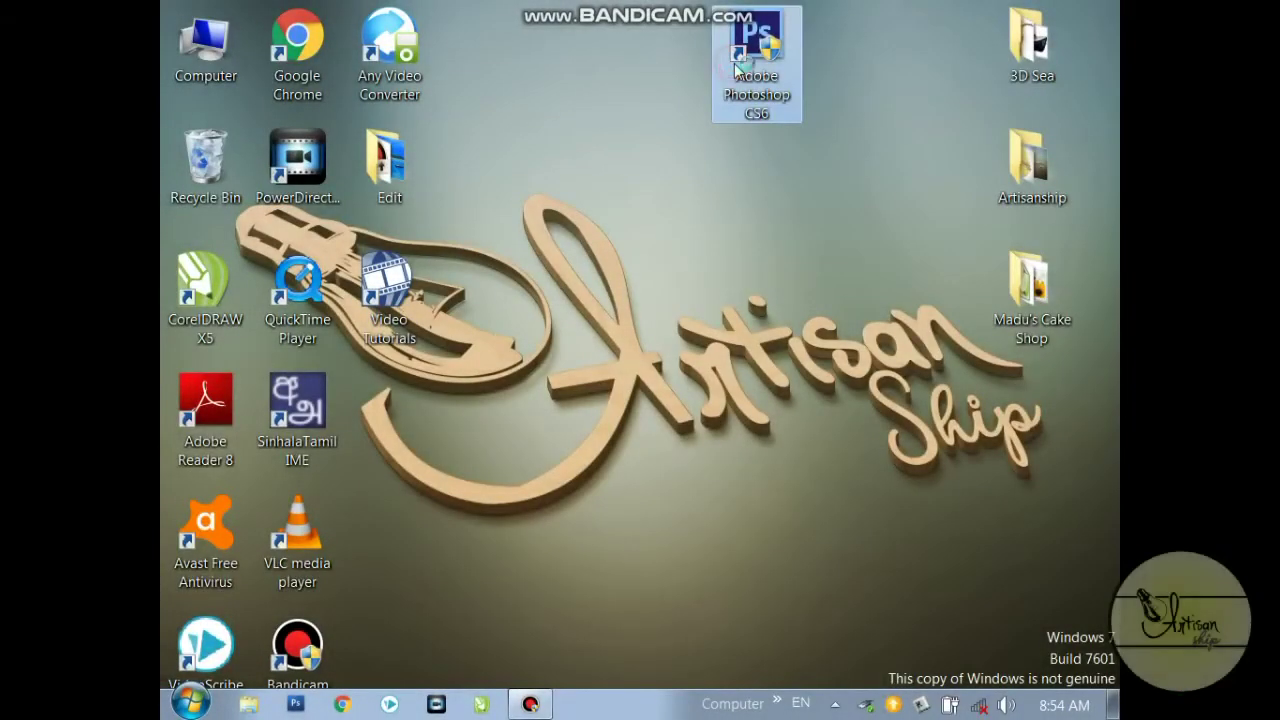
left_click(722, 191)
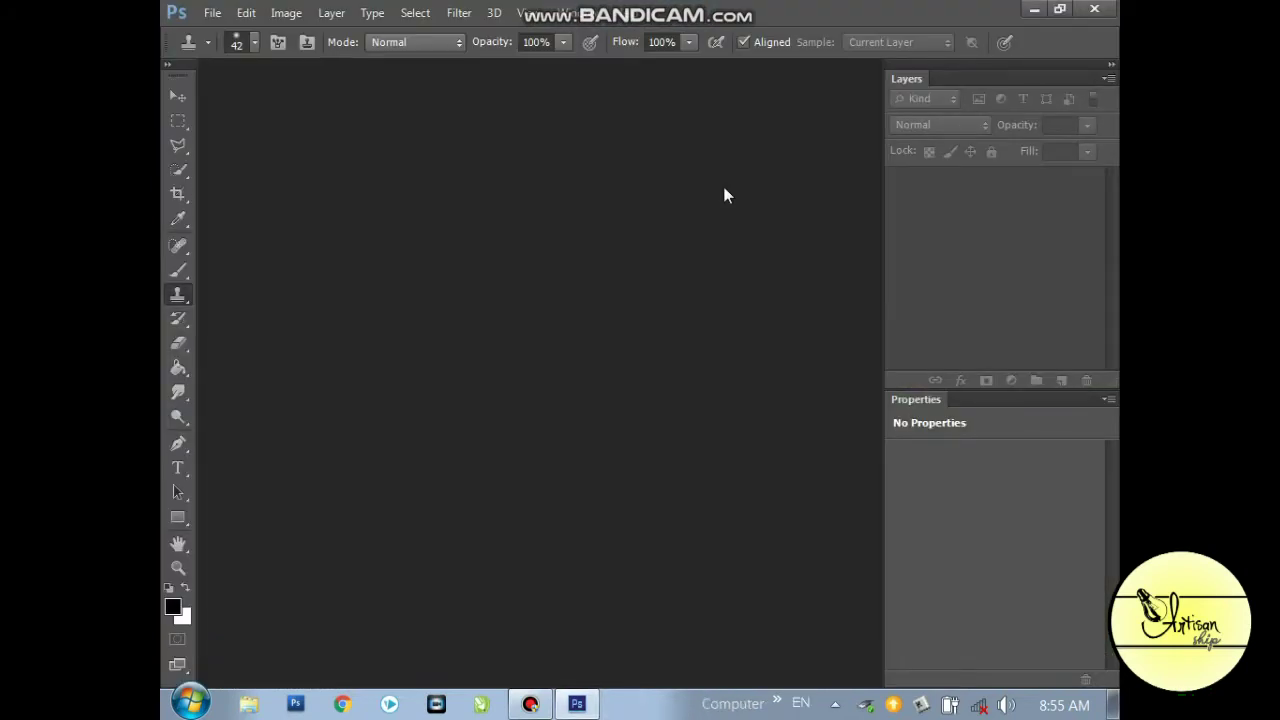
left_click(210, 16)
left_click(230, 60)
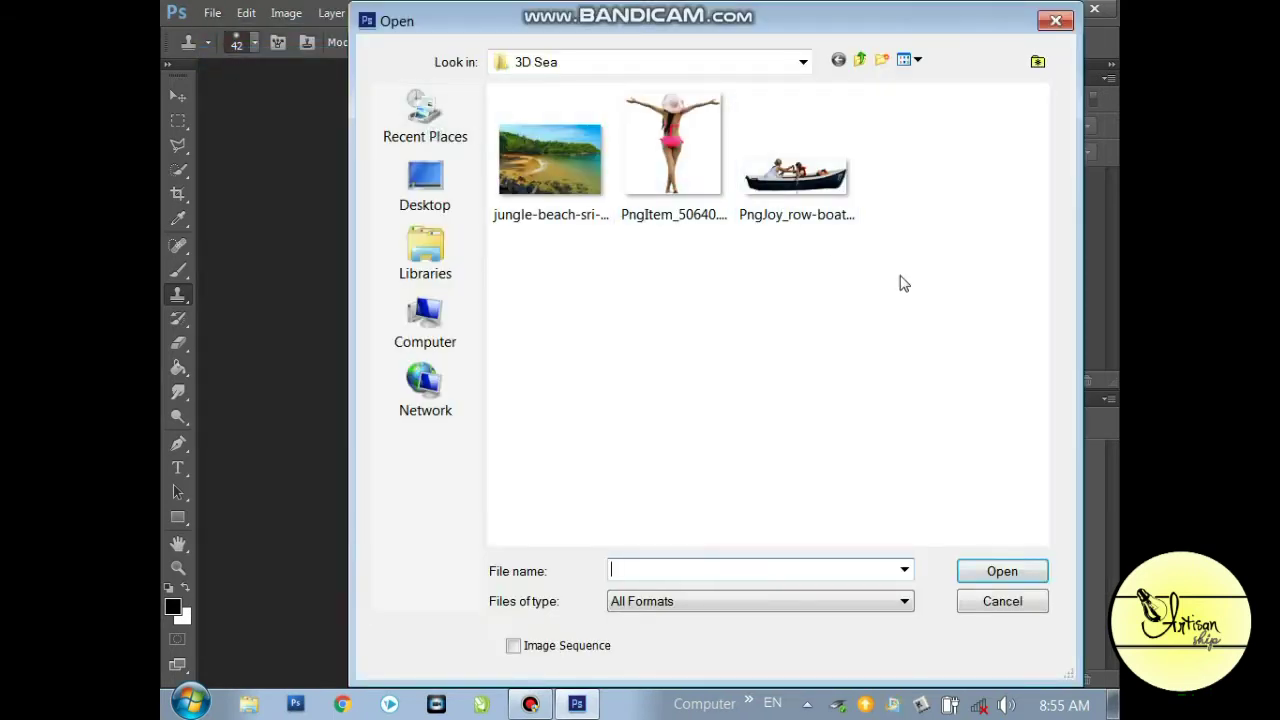
left_click_drag(900, 278, 556, 146)
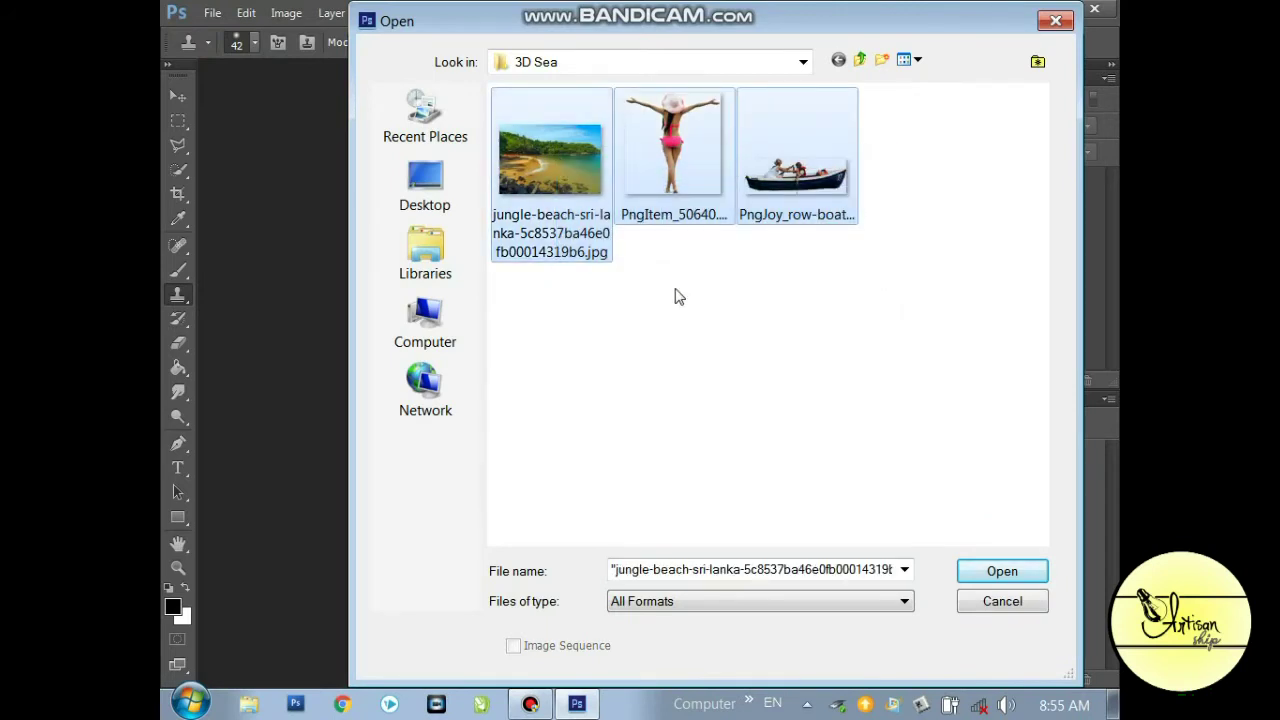
left_click(563, 163)
left_click(995, 569)
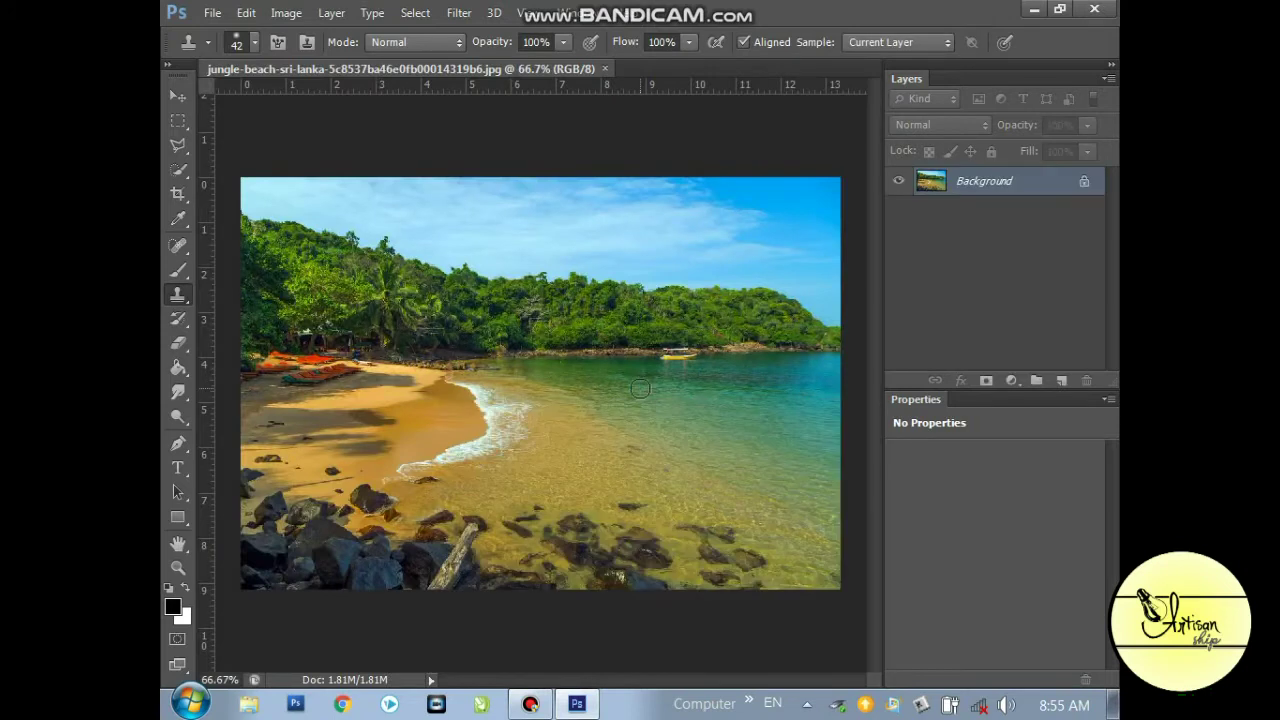
- Convert the Background into Layer 0 and duplicate it as Layer 1
left_click(178, 96)
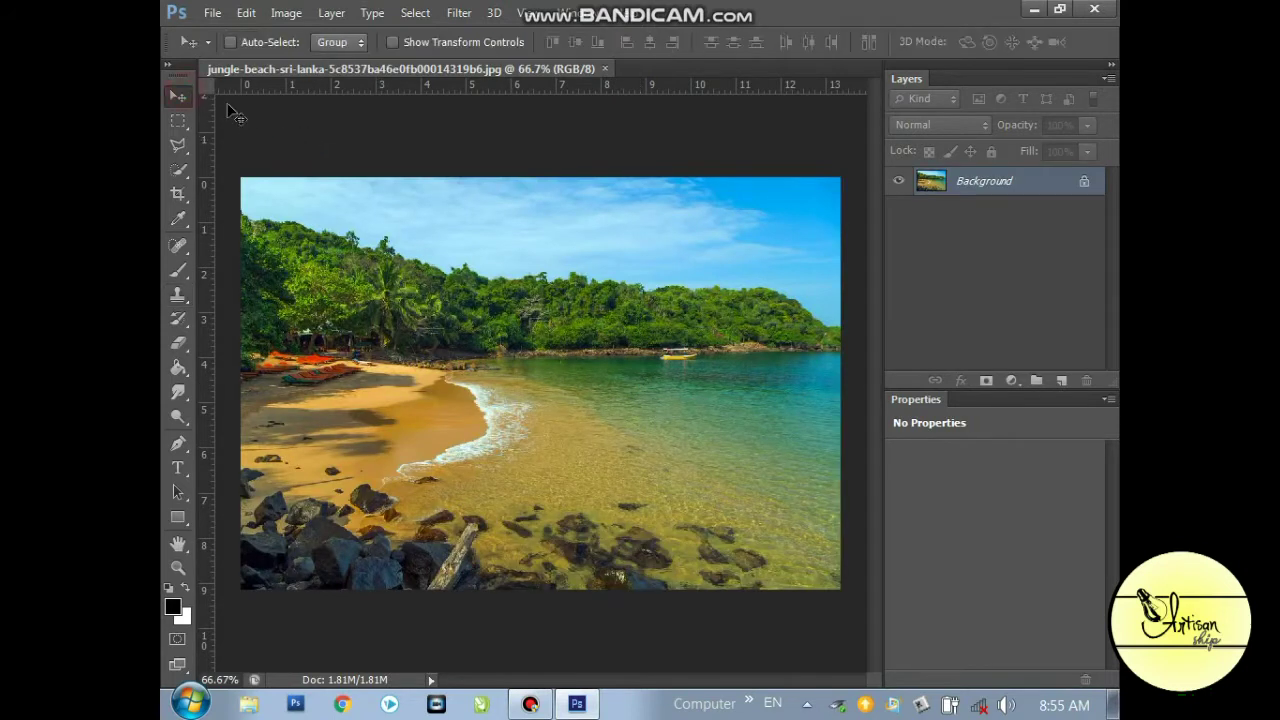
double_click(1057, 185)
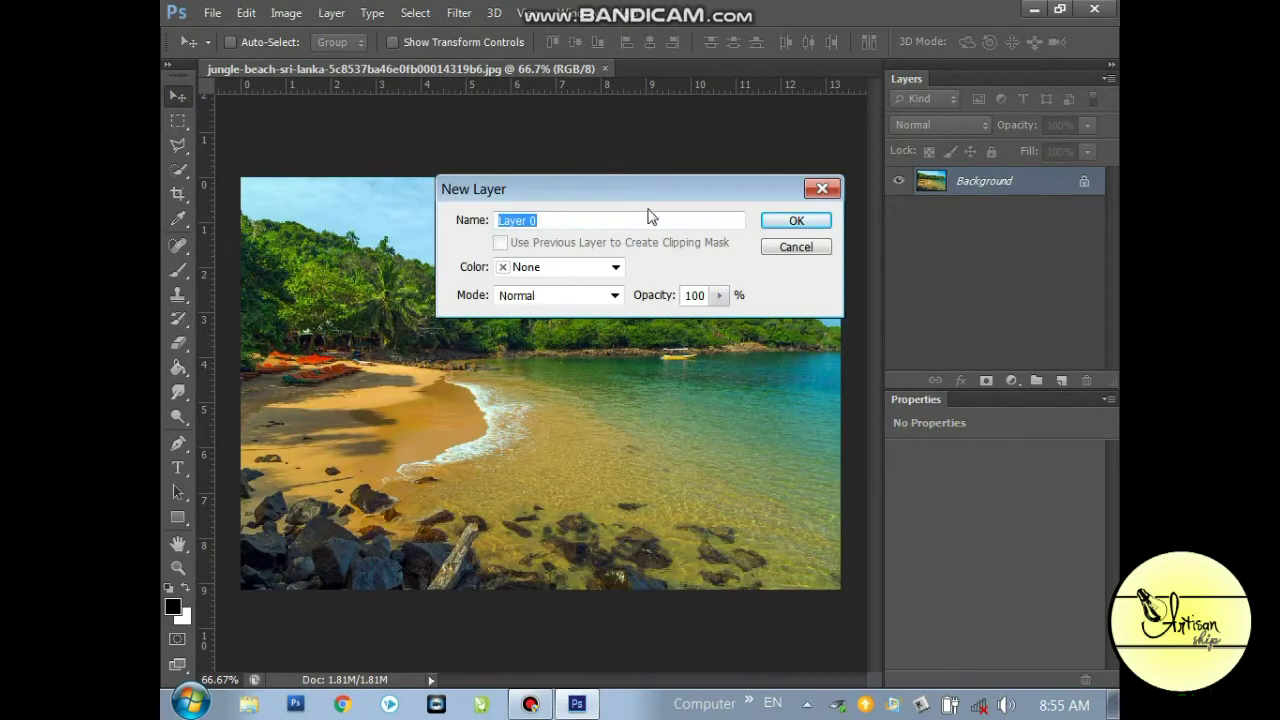
left_click(794, 220)
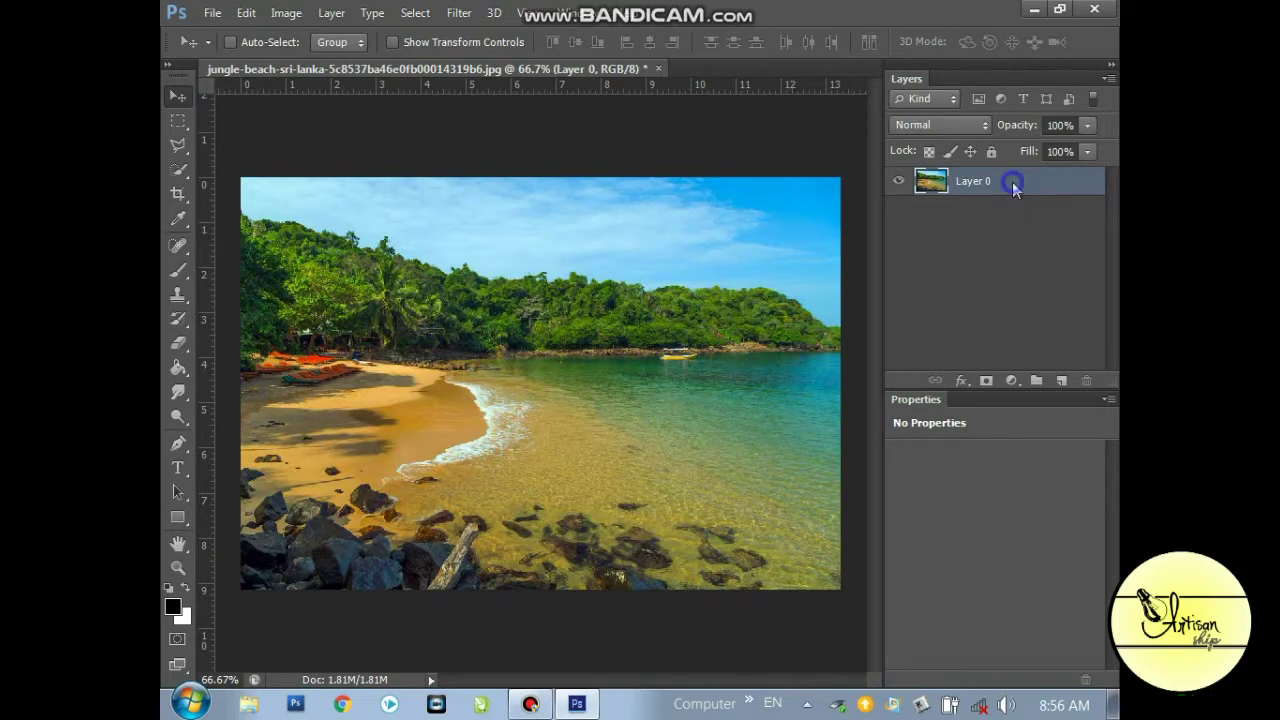
right_click(1013, 186)
left_click(639, 181)
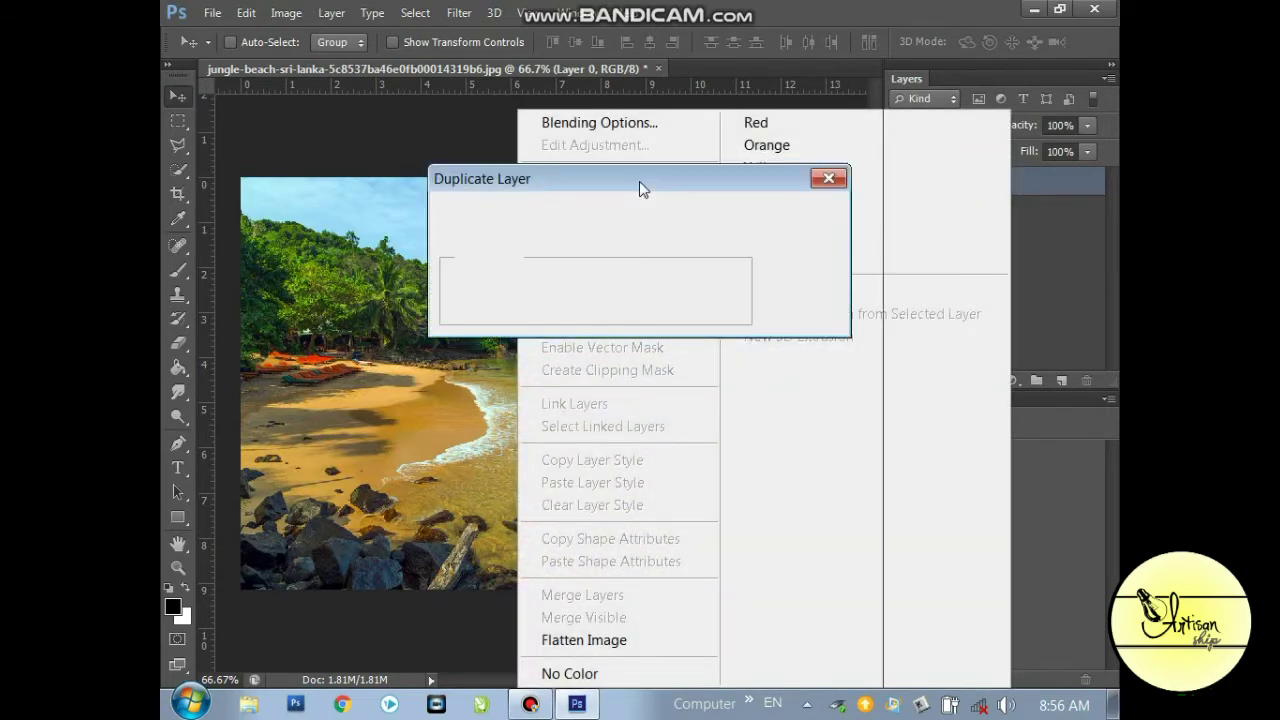
left_click_drag(588, 231, 543, 233)
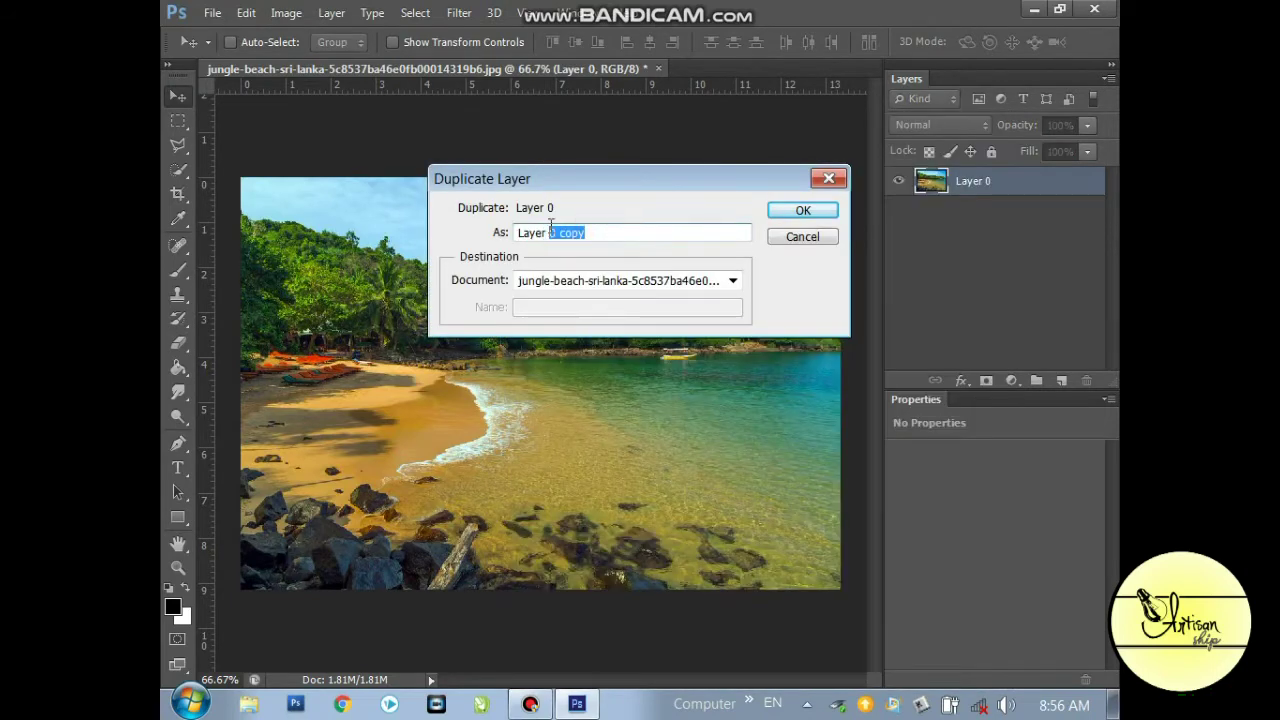
type("1")
left_click(778, 212)
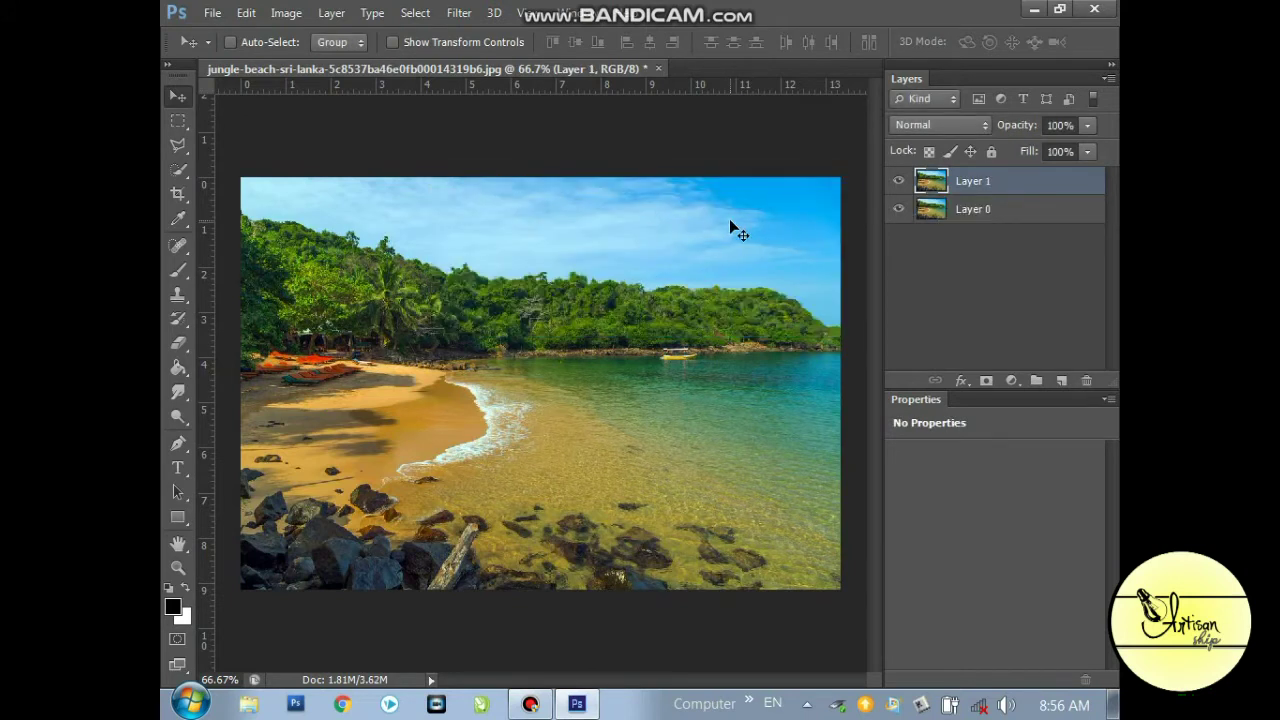
- Rotate Layer 1 90° counter-clockwise, flip it vertically, and position it over the right side
key("ctrl+t")
right_click(707, 382)
left_click(770, 316)
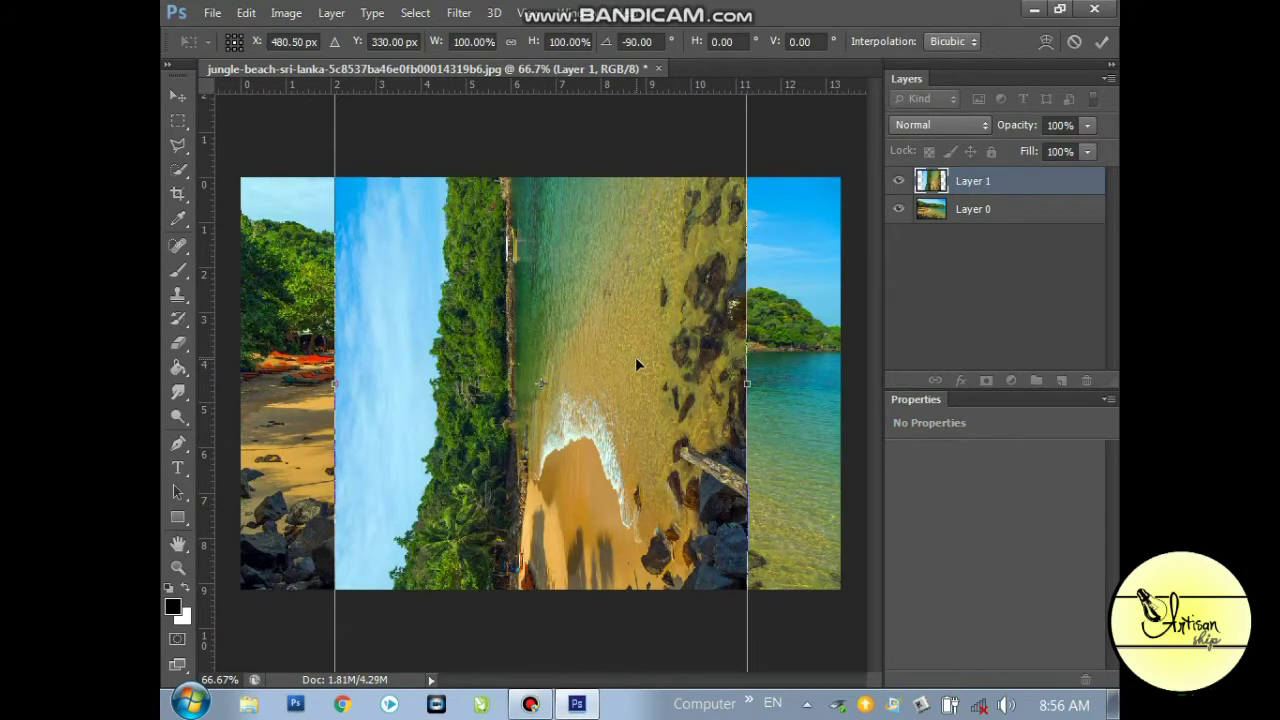
left_click_drag(636, 364, 722, 355)
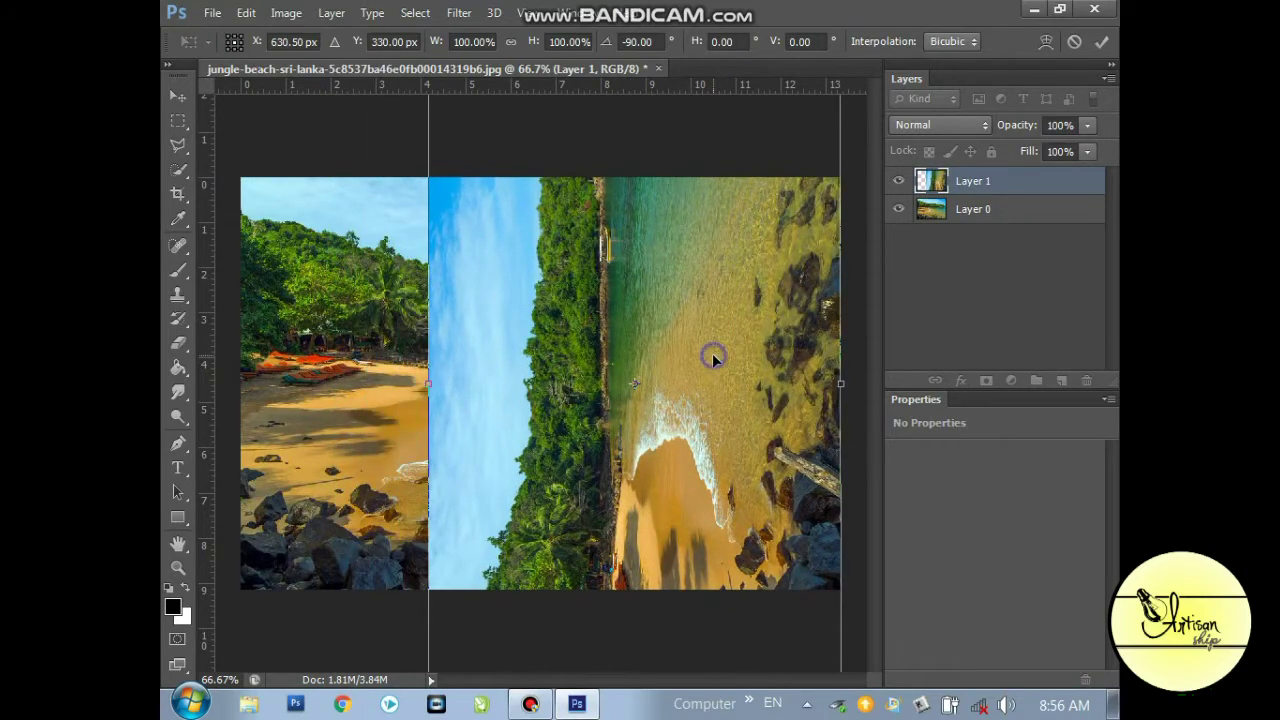
right_click(712, 353)
left_click(762, 342)
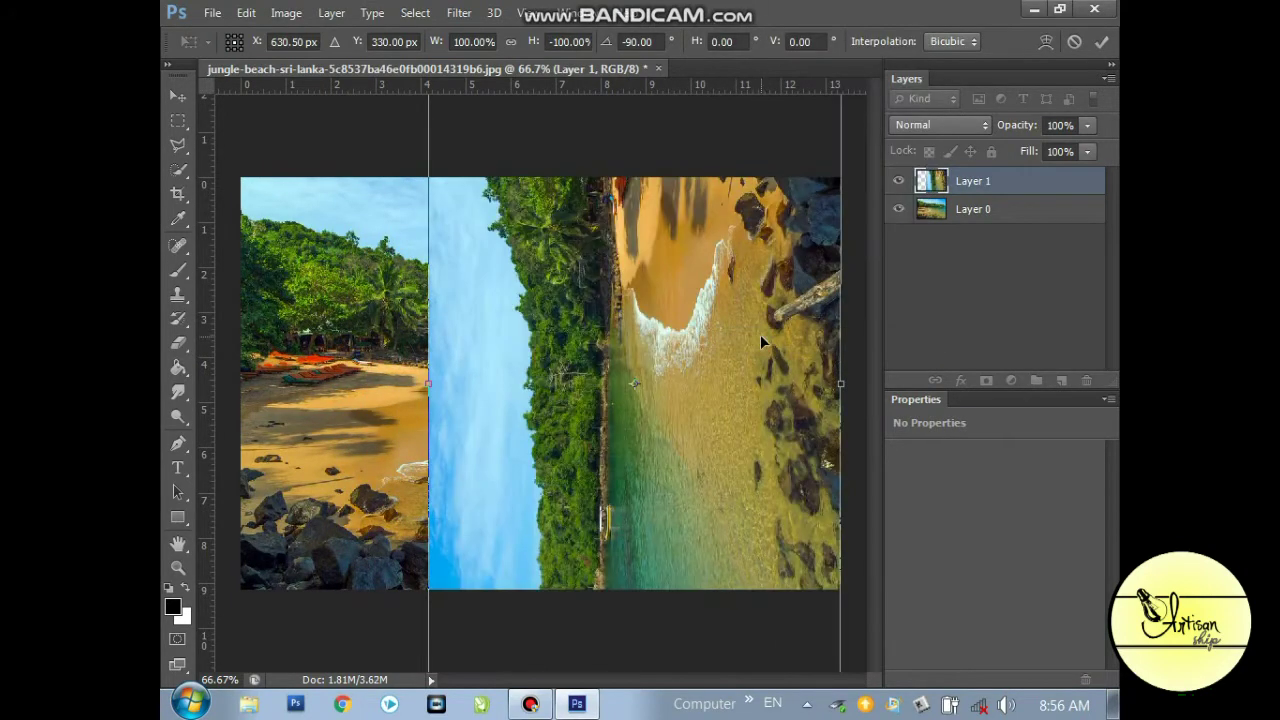
left_click_drag(718, 525, 724, 431)
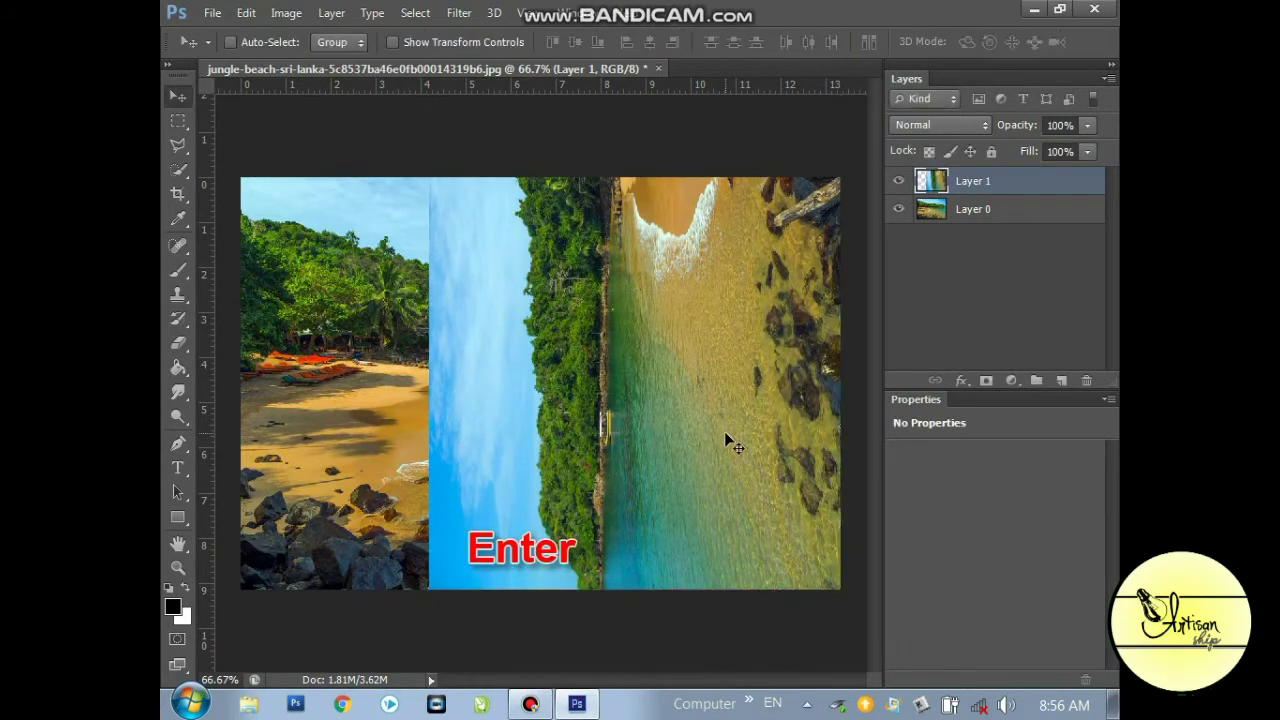
- Crop the canvas so its left edge meets the sideways copy's edge
left_click(182, 196)
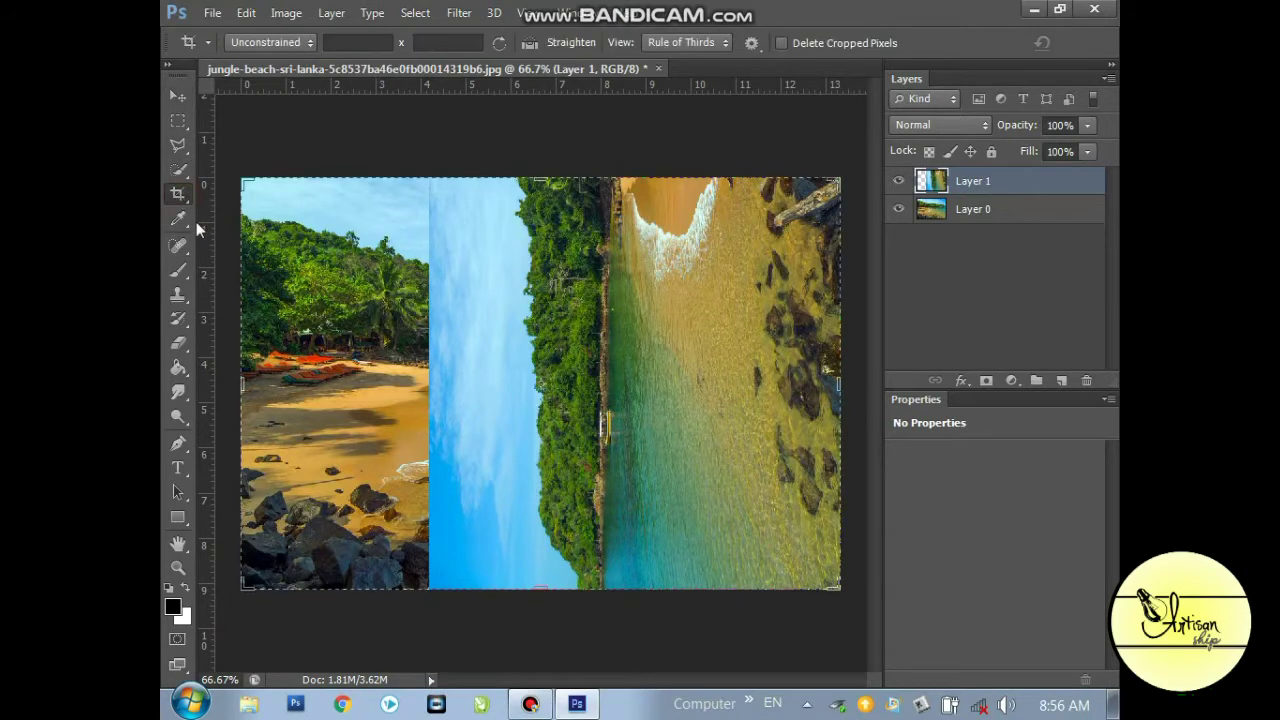
left_click_drag(243, 384, 338, 375)
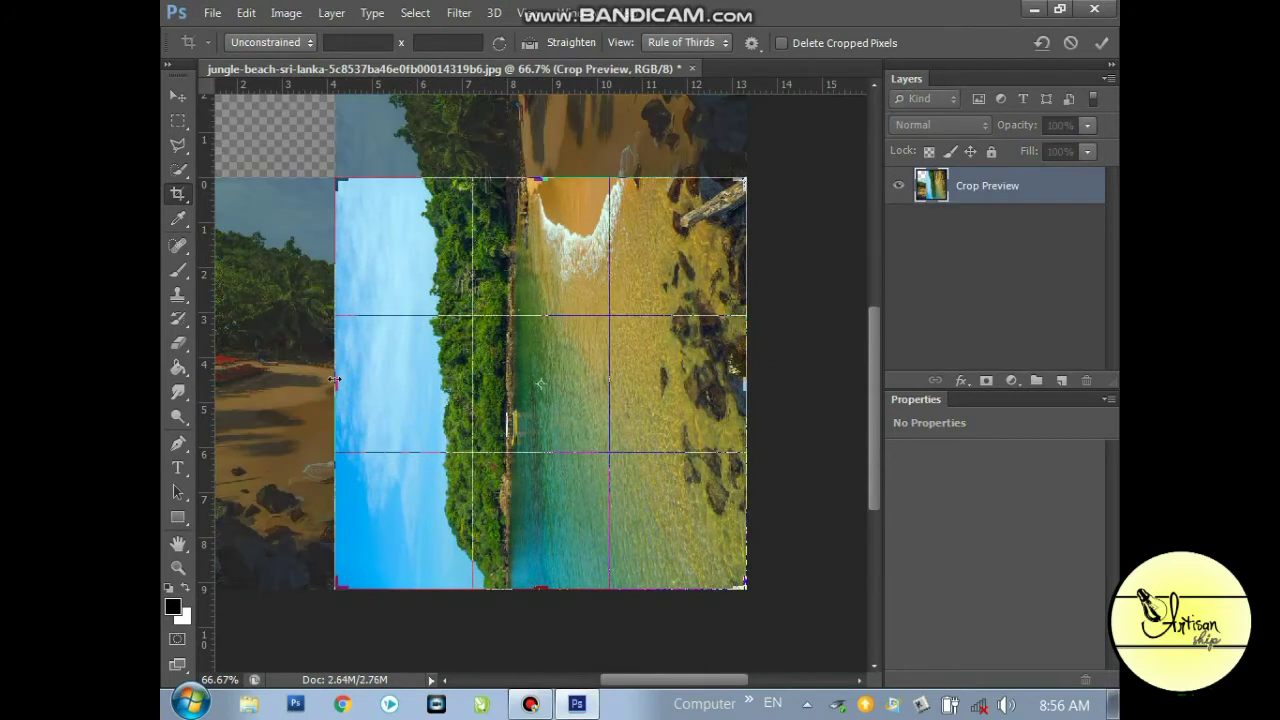
key("Return")
- Draw a triangular Polygonal Lasso selection of the lower-left half below the diagonal
left_click(177, 96)
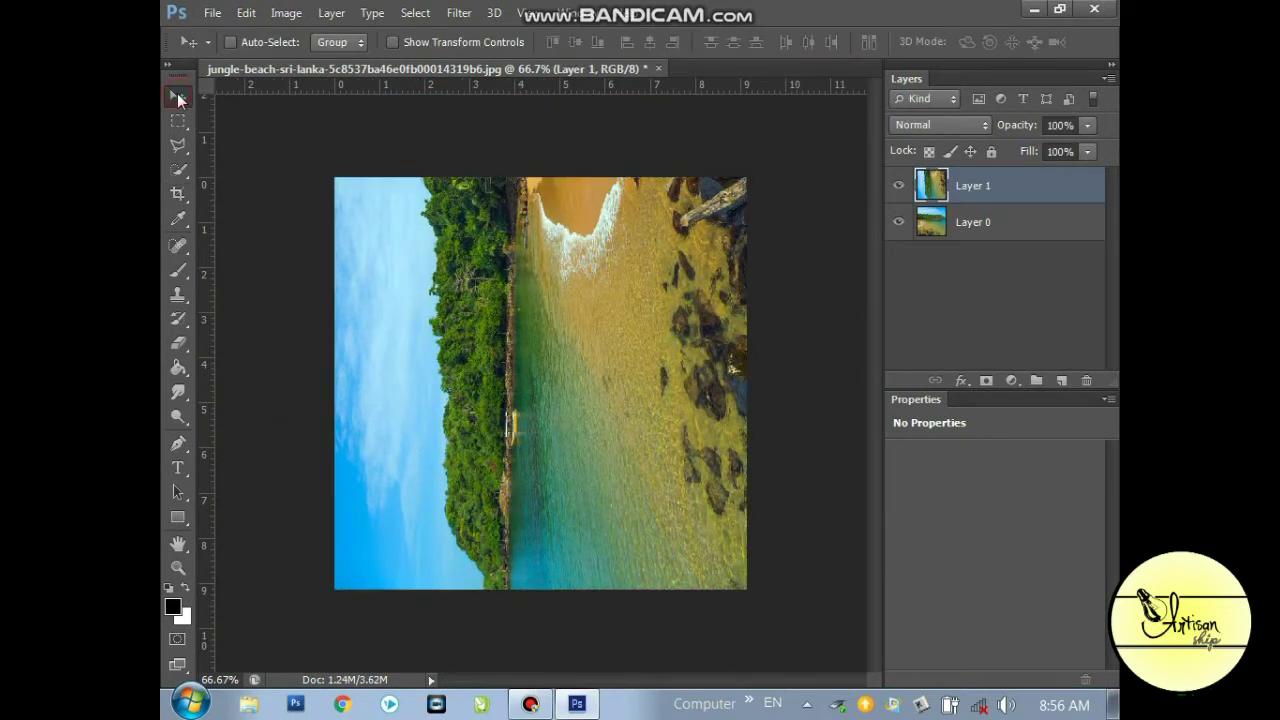
left_click(176, 147)
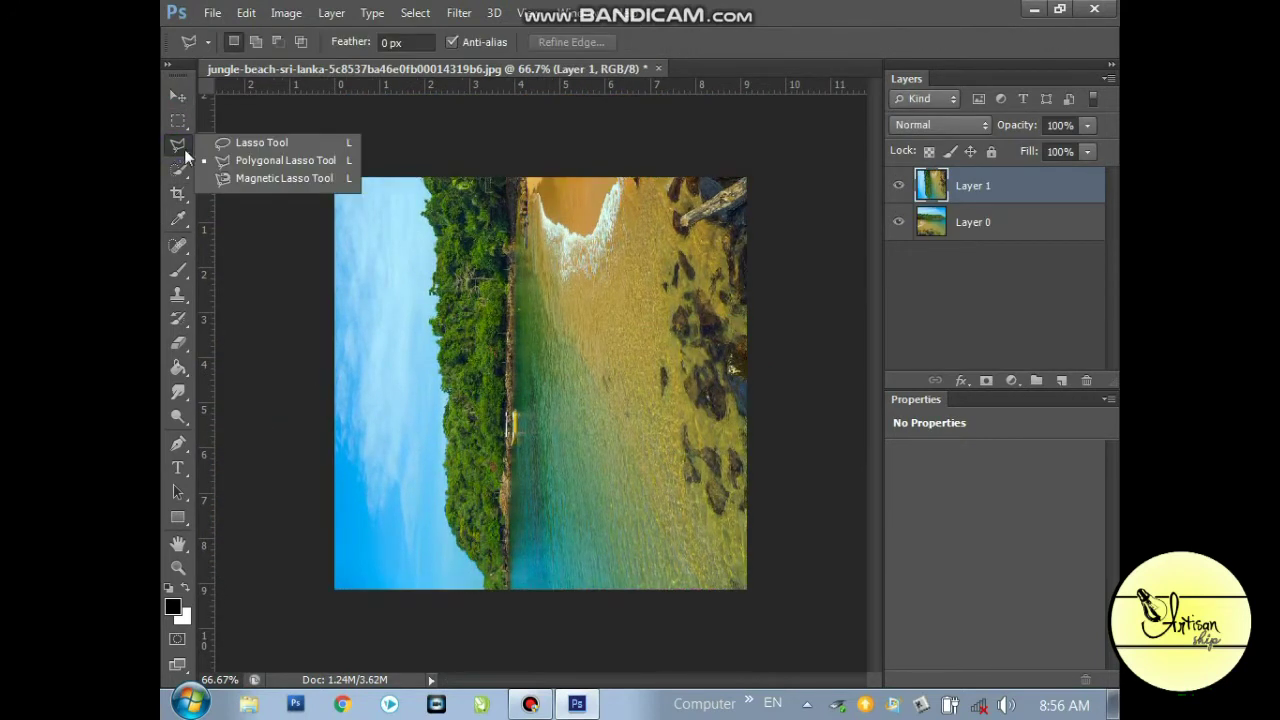
left_click(224, 160)
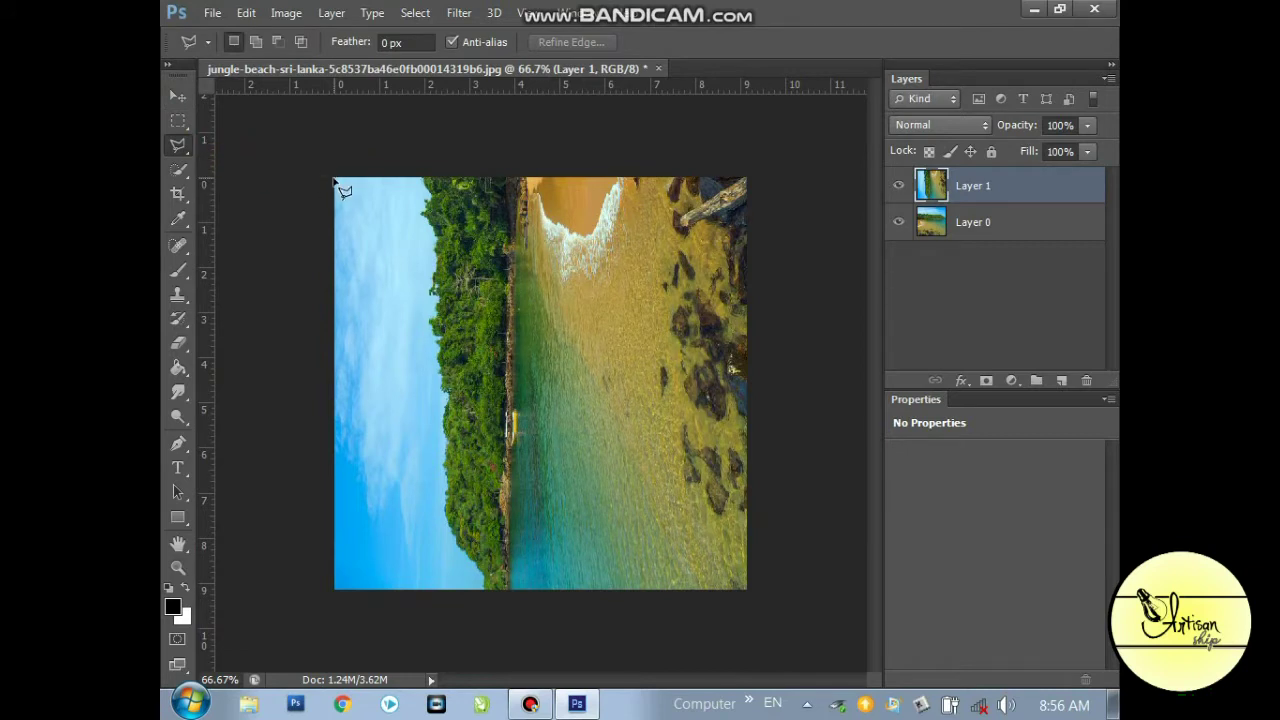
left_click(760, 605)
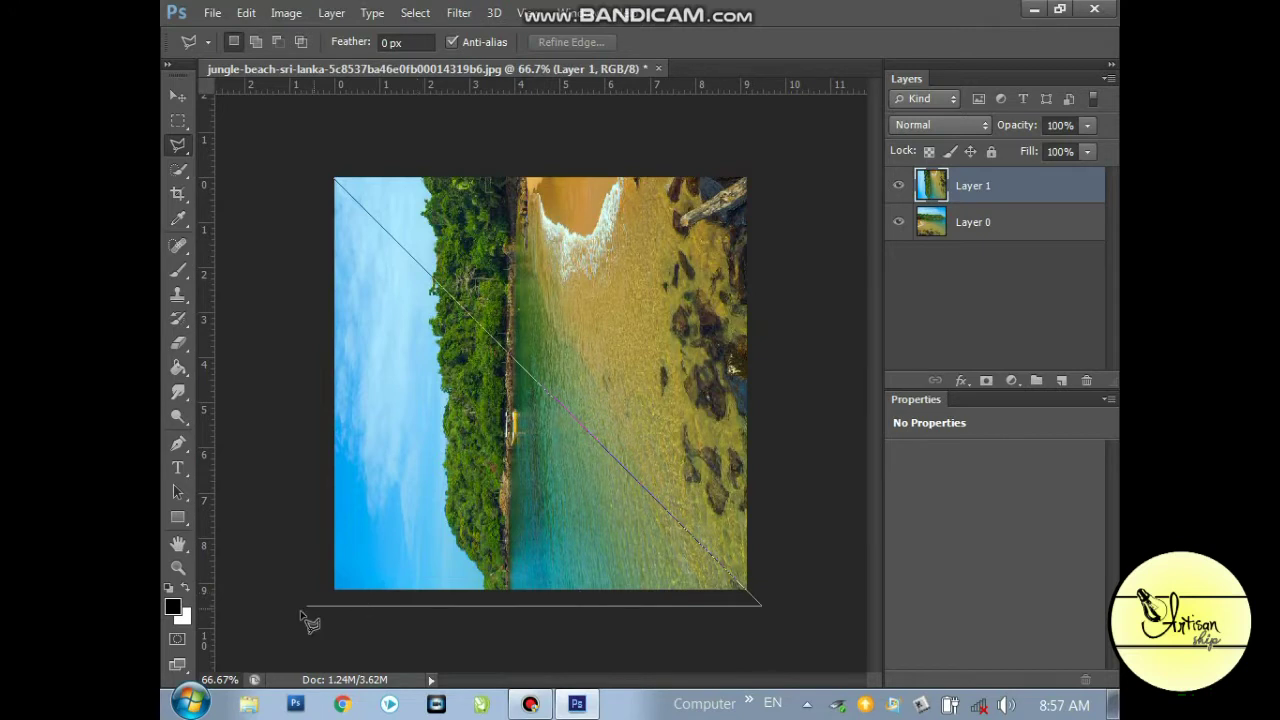
left_click(315, 606)
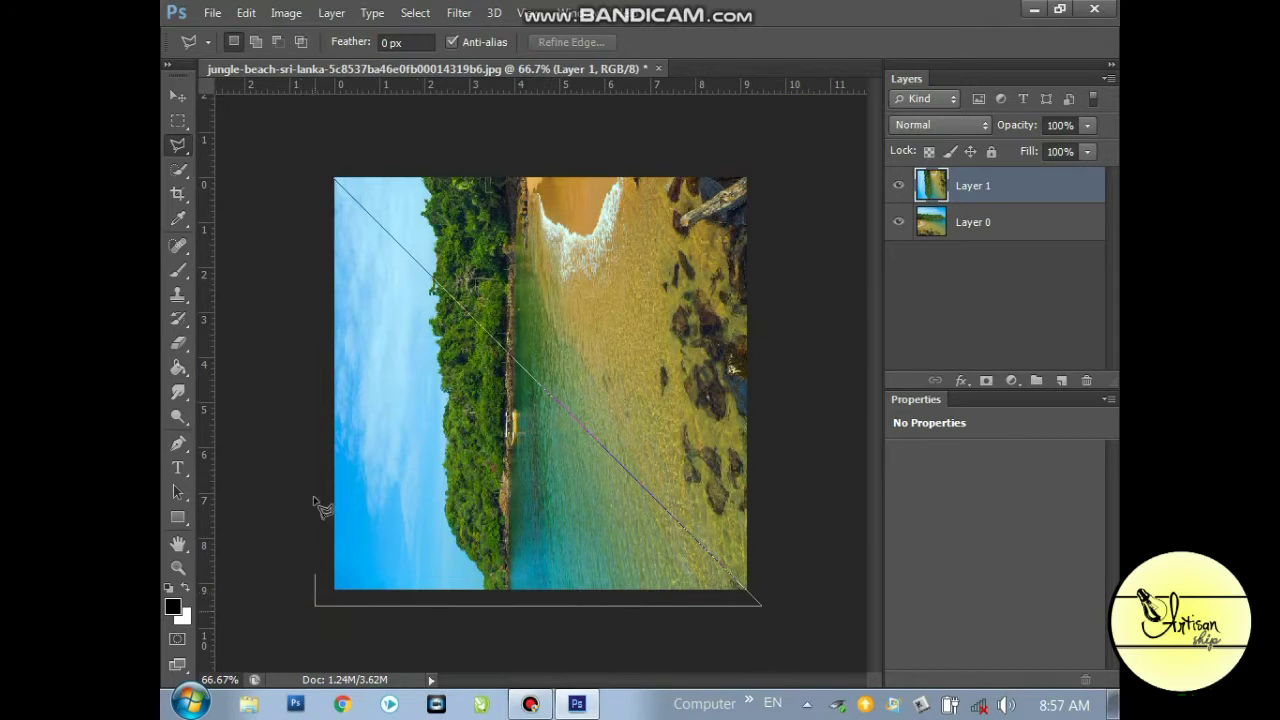
left_click(318, 171)
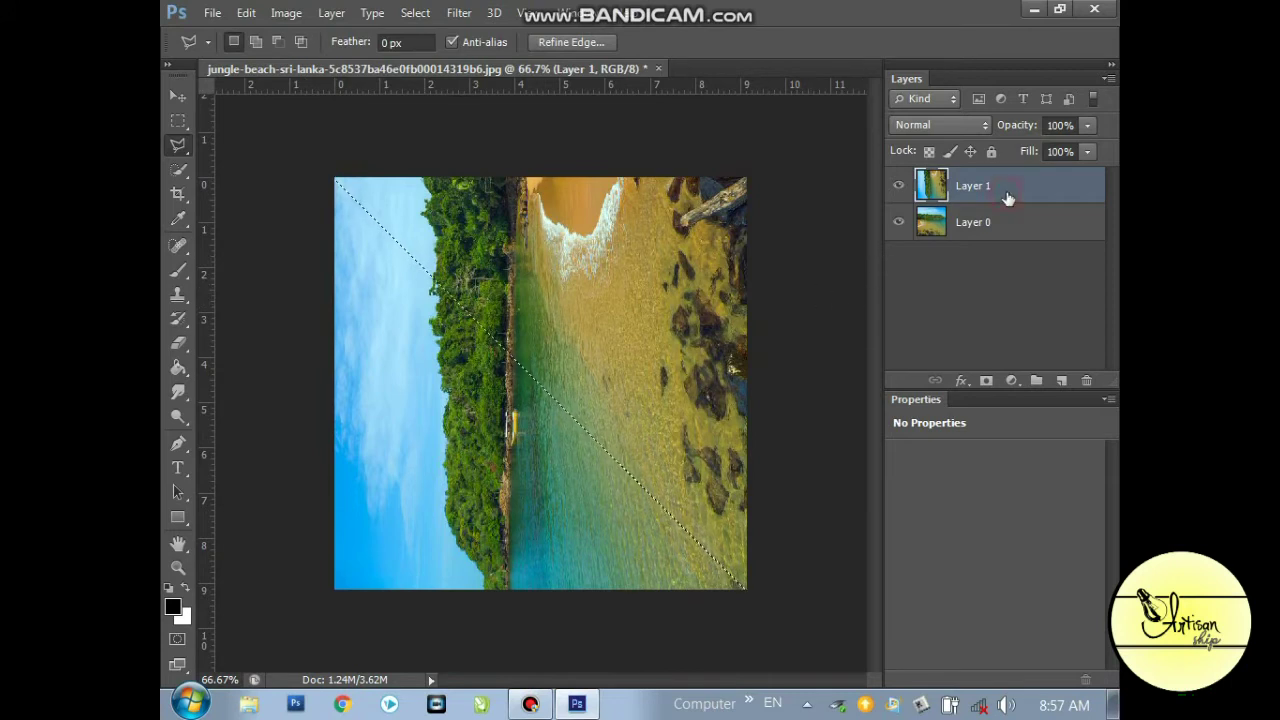
- Mask Layer 1 with the triangular selection and shift its image upward
left_click(986, 380)
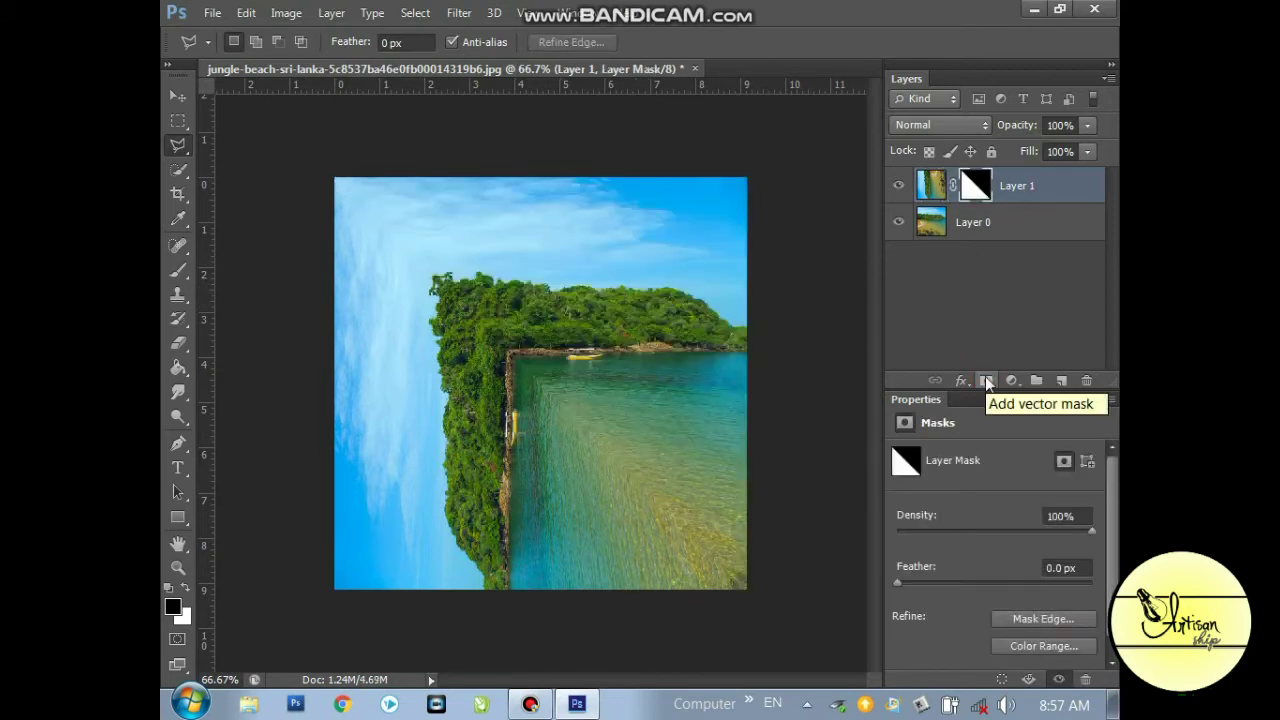
left_click(178, 96)
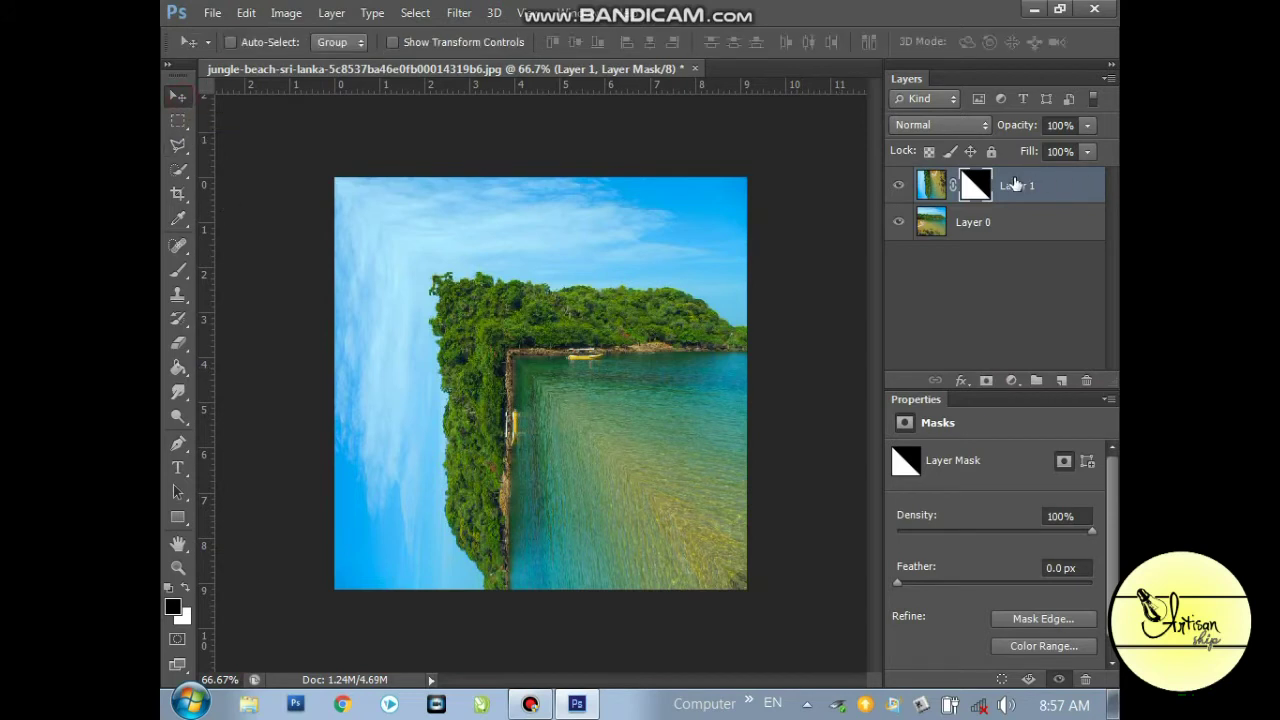
left_click(936, 190)
left_click_drag(536, 488, 543, 428)
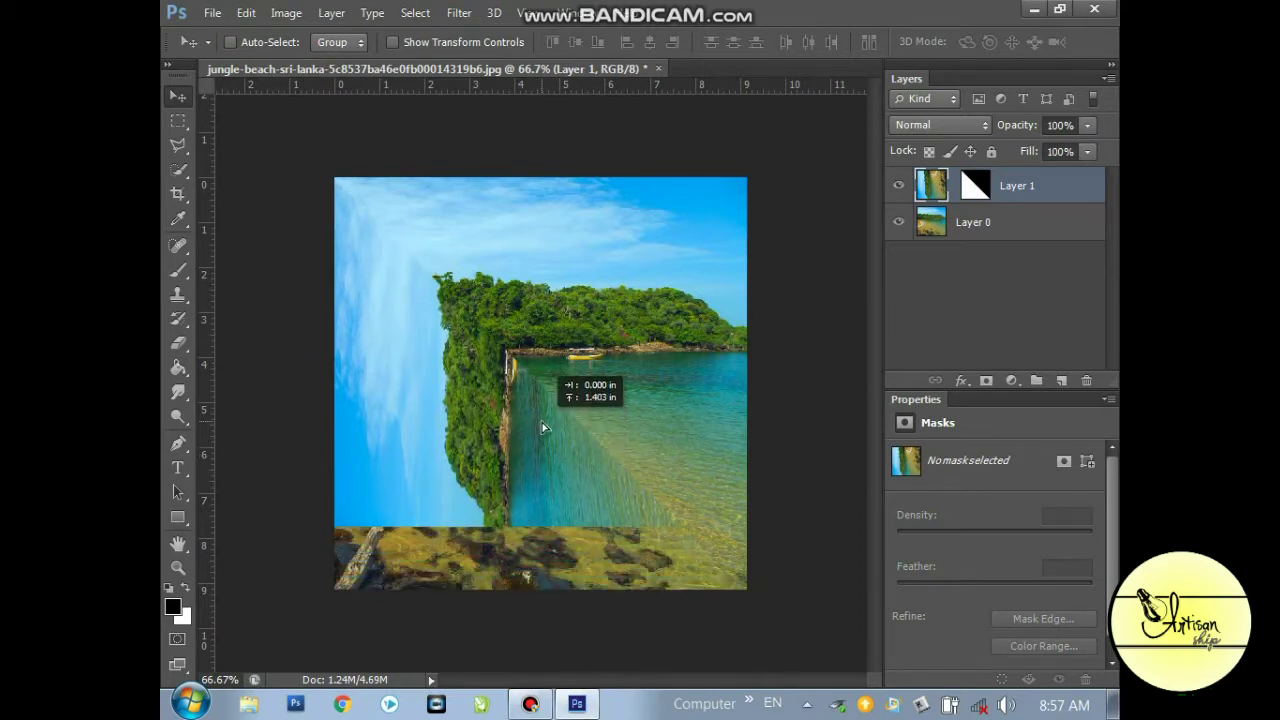
left_click_drag(543, 428, 541, 420)
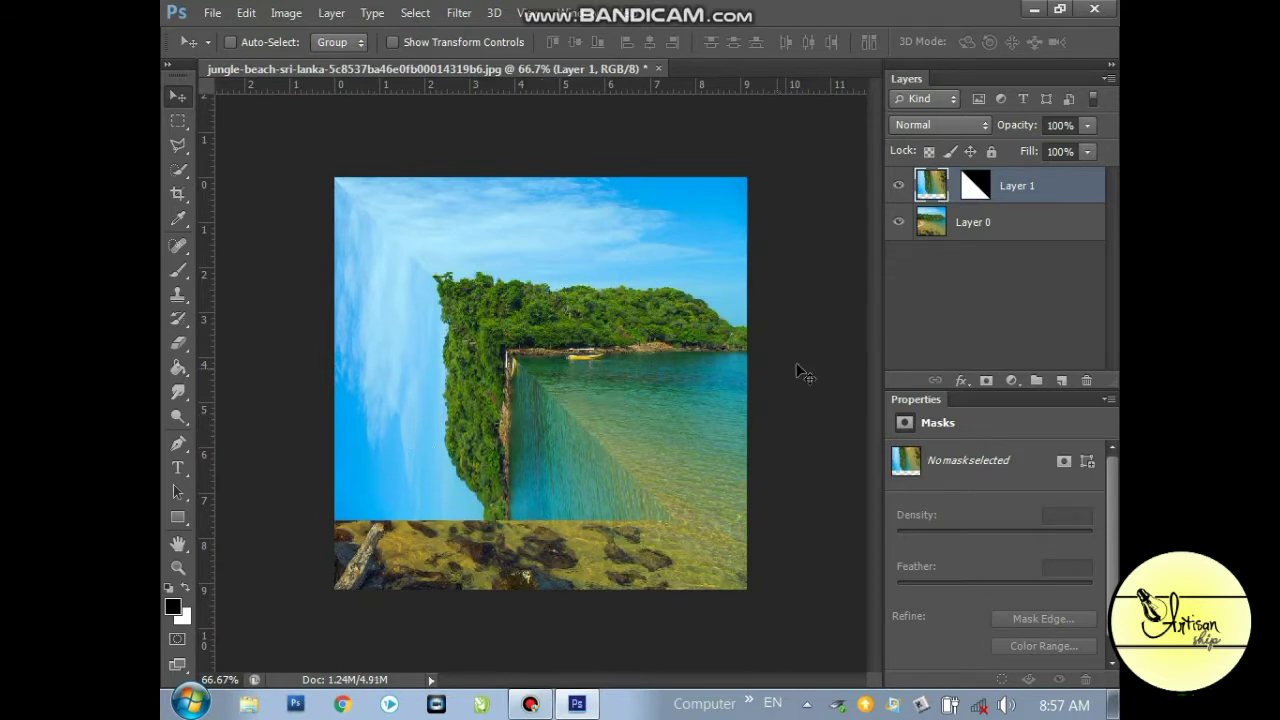
- Paint white on Layer 1's mask along the zoomed-in cliff edge
left_click(982, 190)
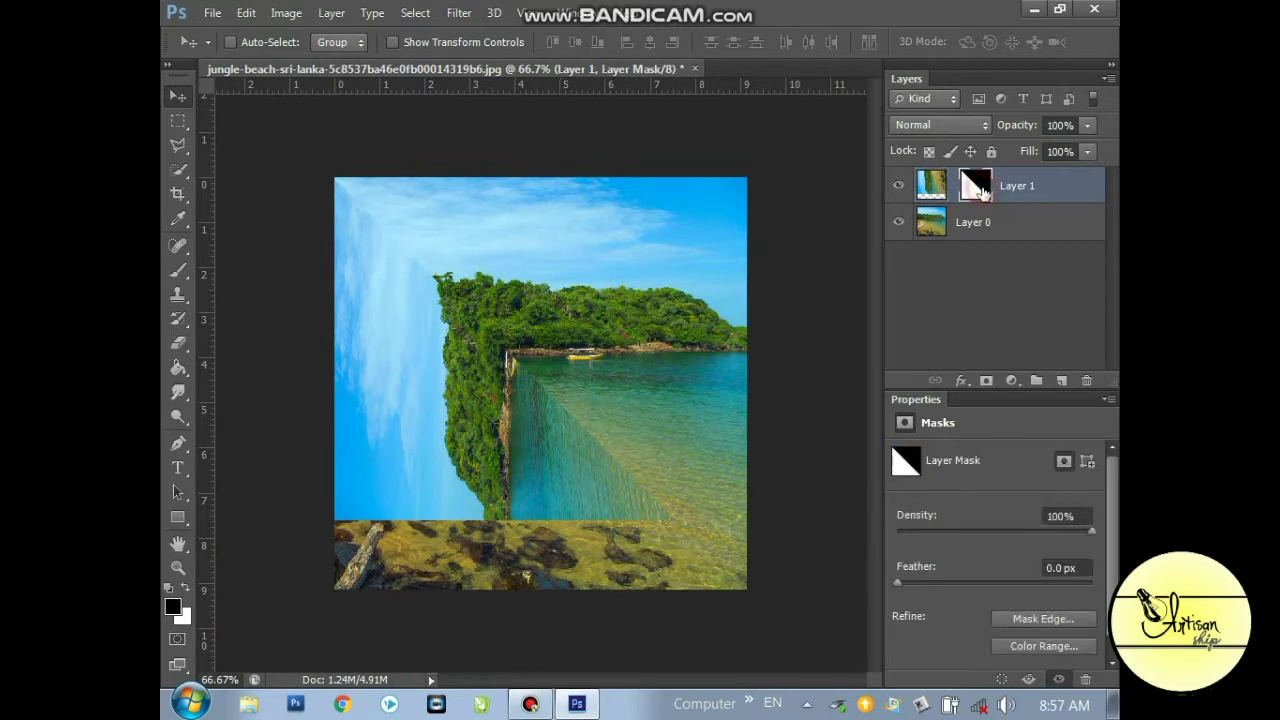
left_click(178, 270)
left_click(185, 588)
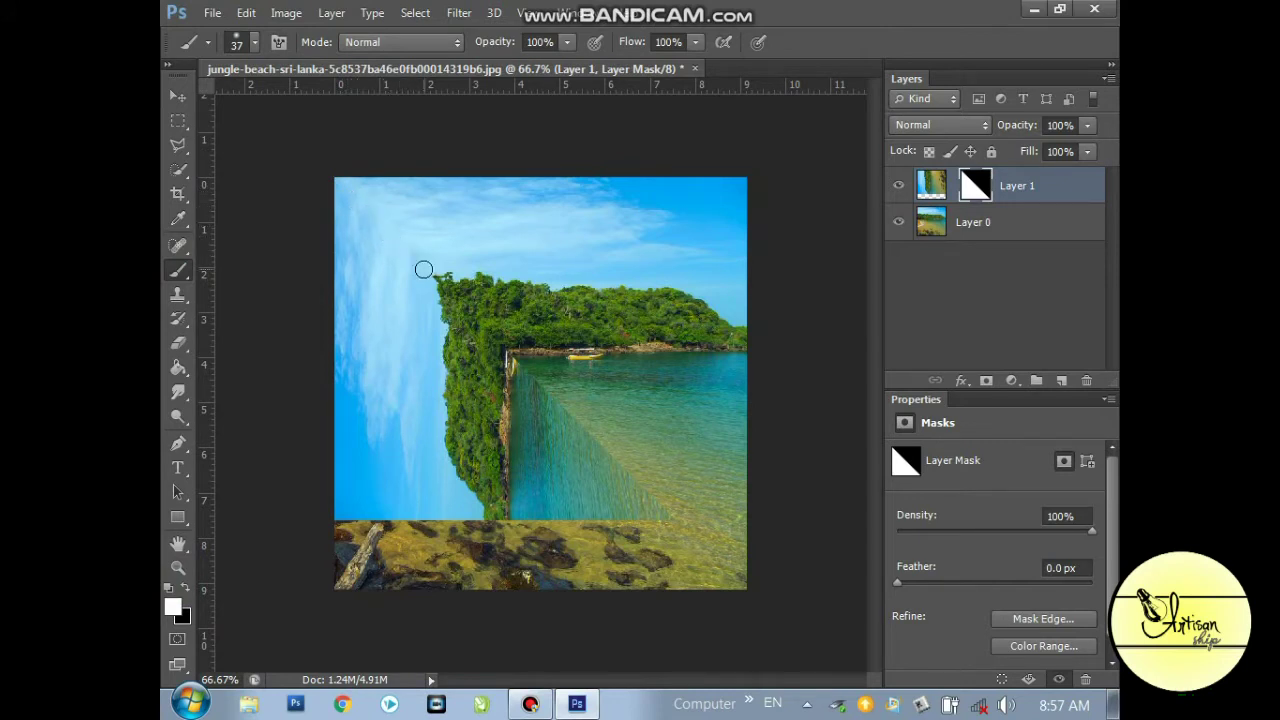
left_click(178, 567)
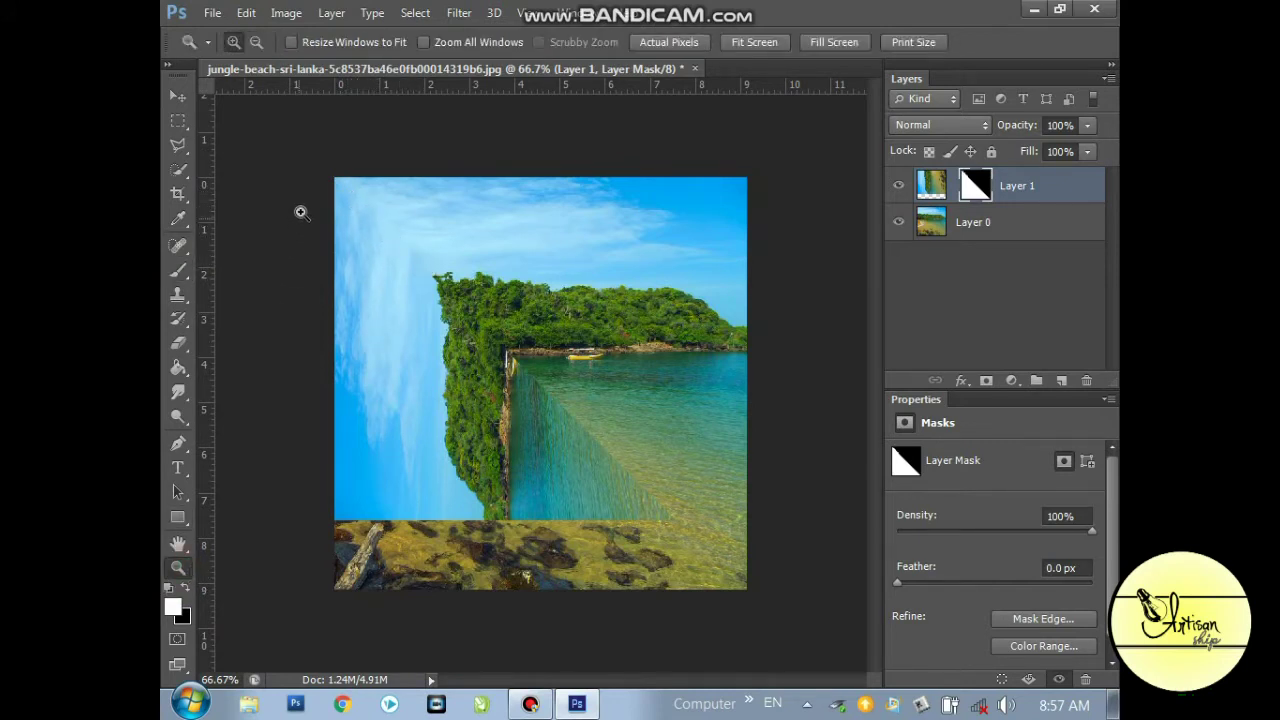
left_click_drag(326, 170, 753, 597)
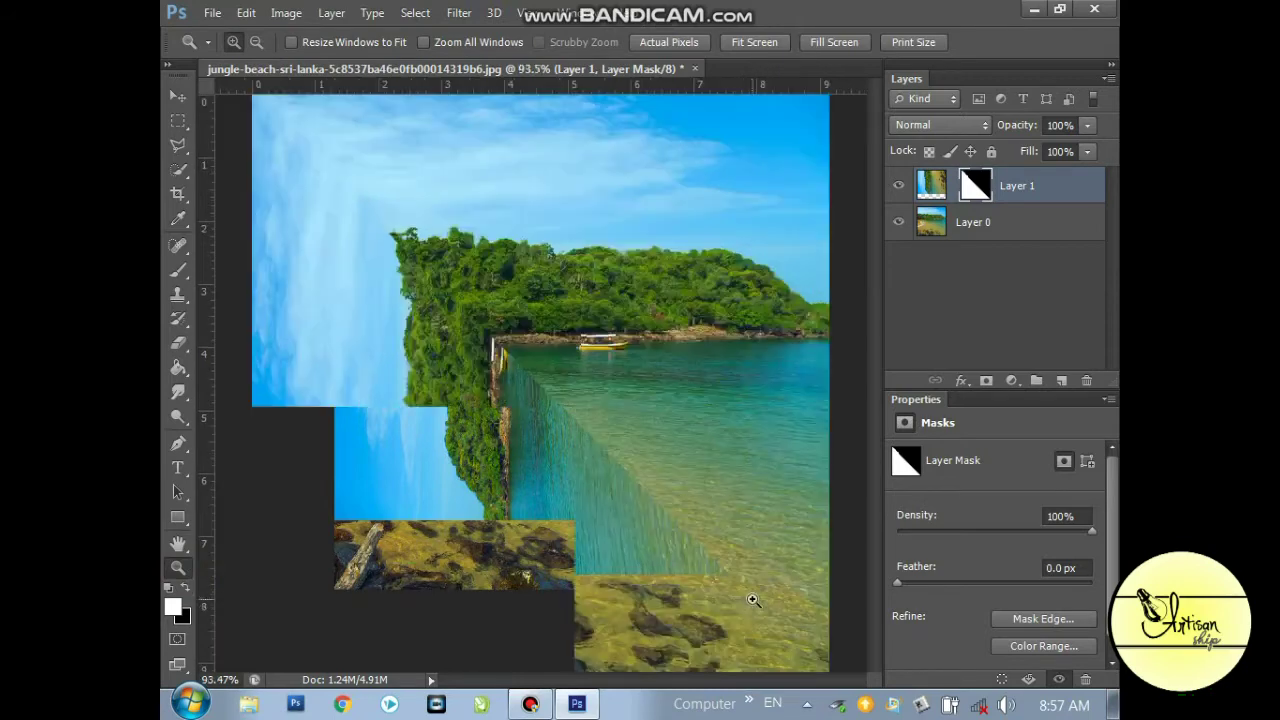
left_click(178, 270)
left_click_drag(421, 265, 480, 330)
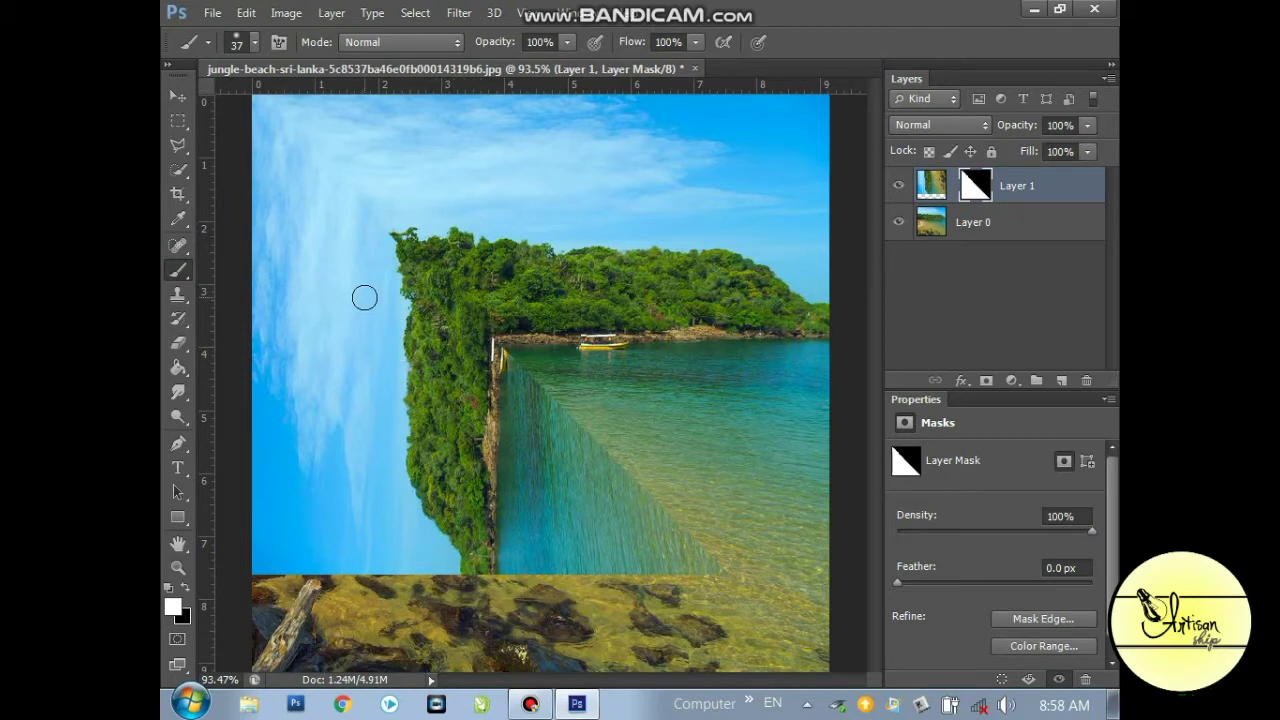
left_click(176, 97)
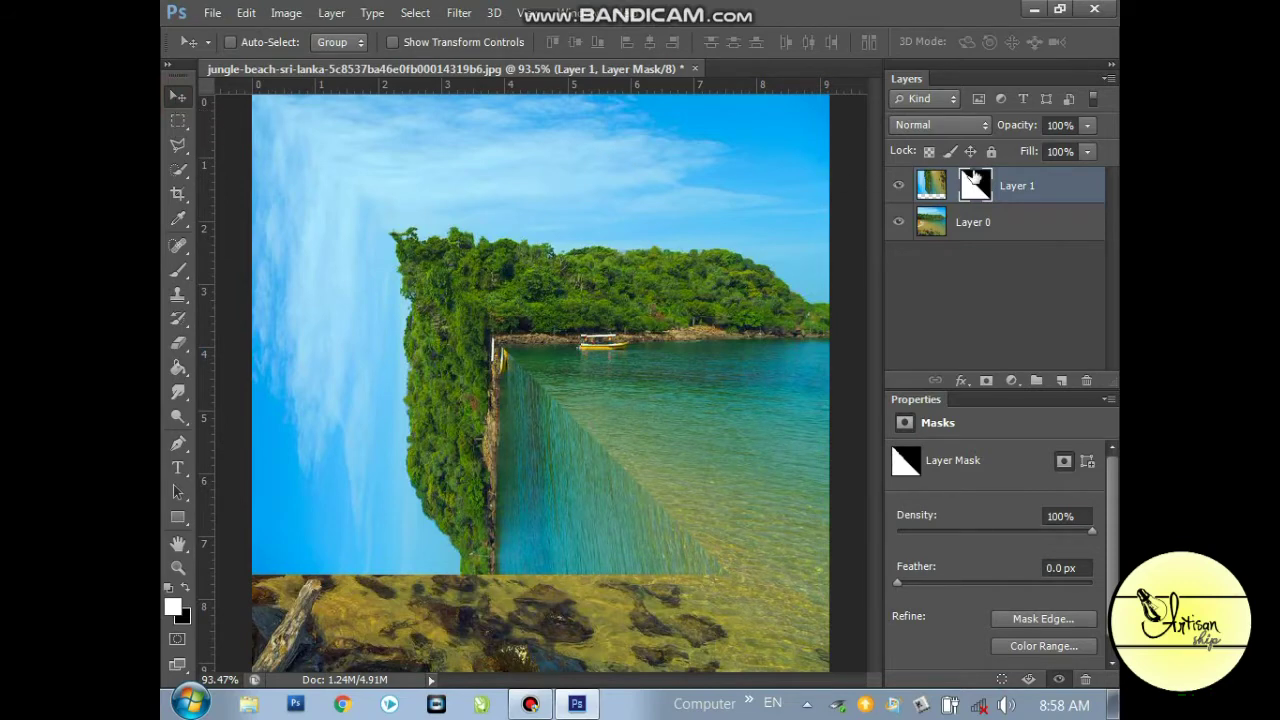
left_click(459, 13)
mouse_move(474, 161)
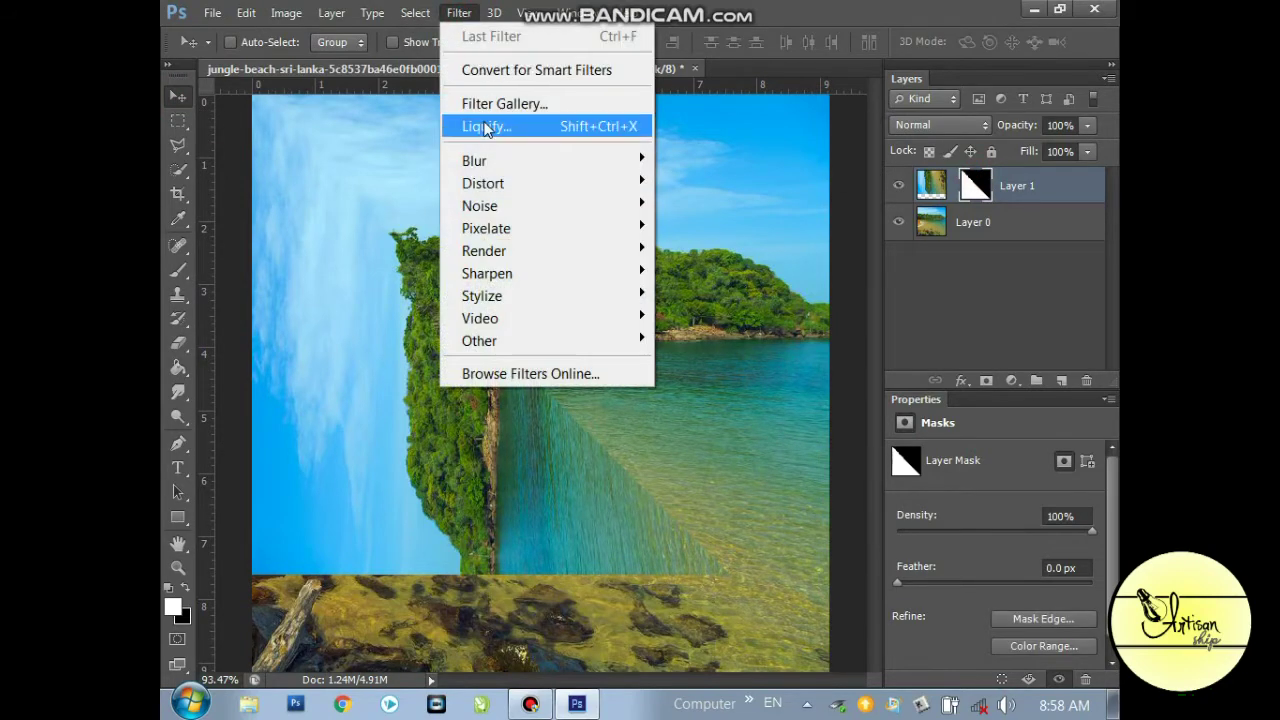
- Gaussian-blur Layer 1's mask by 3.5 px, then place a mask-applied Layer 1 copy below Layer 0
left_click(690, 306)
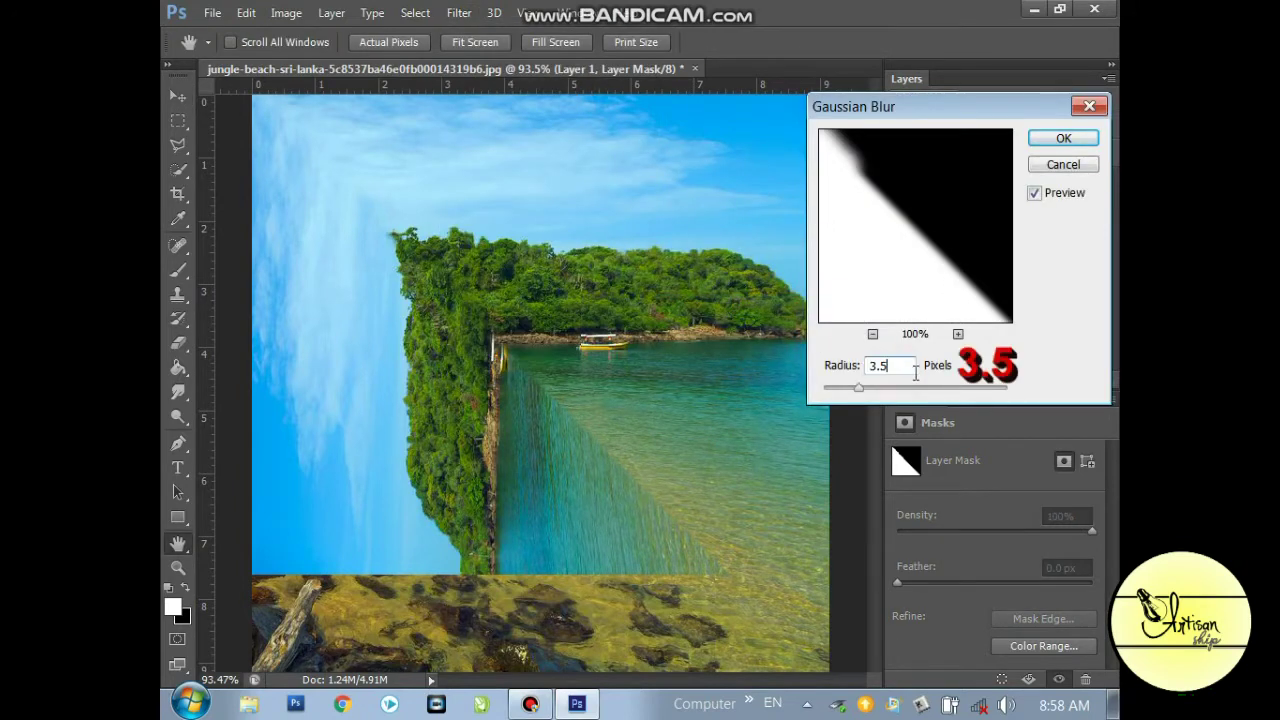
left_click(1050, 140)
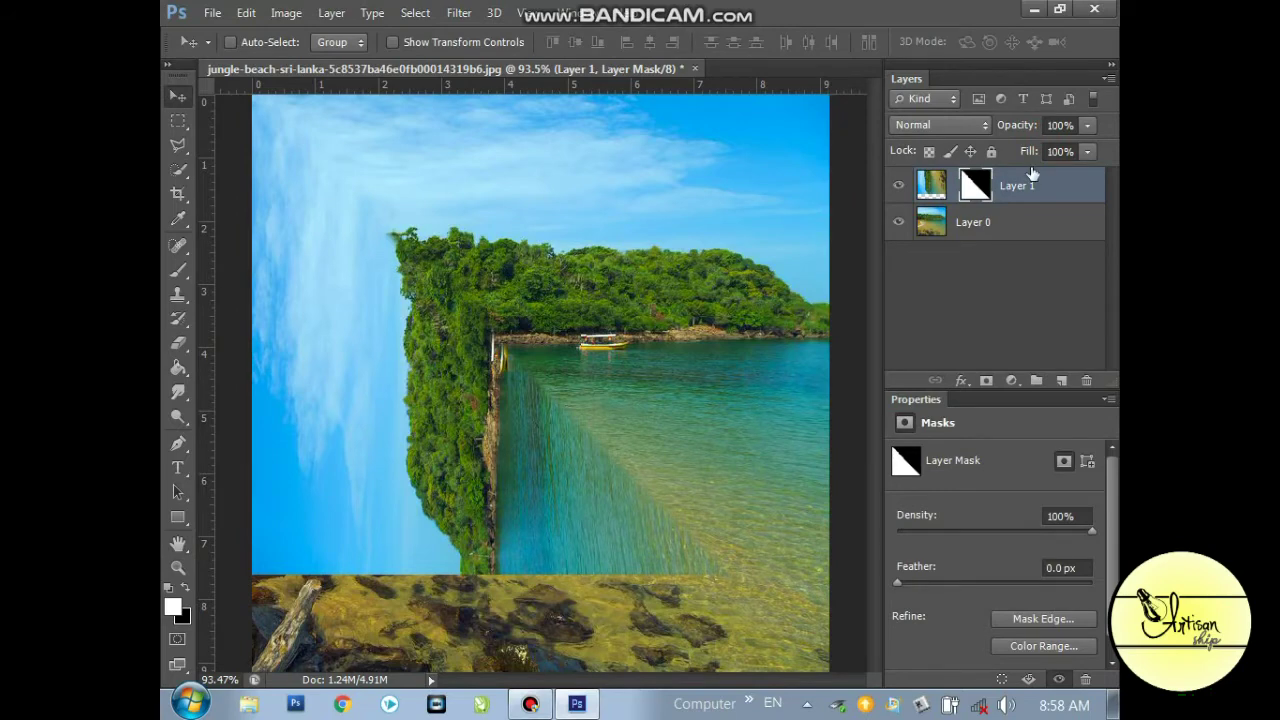
right_click(1077, 186)
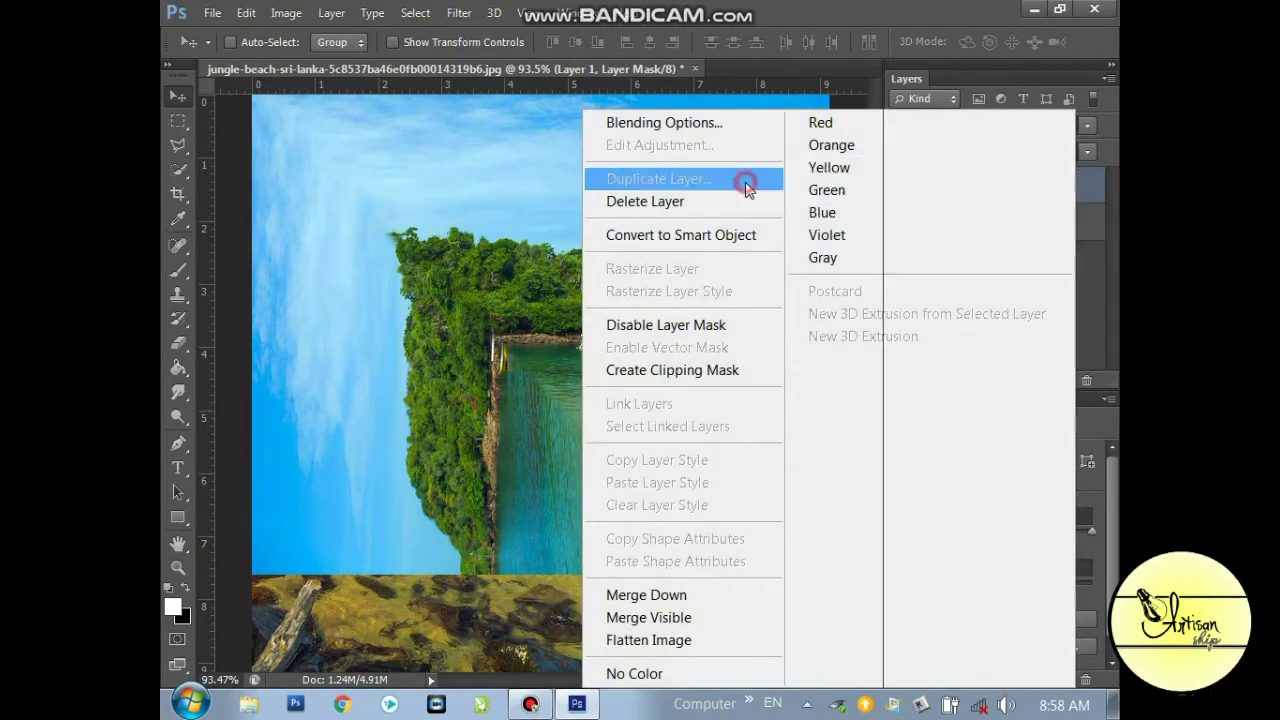
left_click(746, 180)
left_click(802, 212)
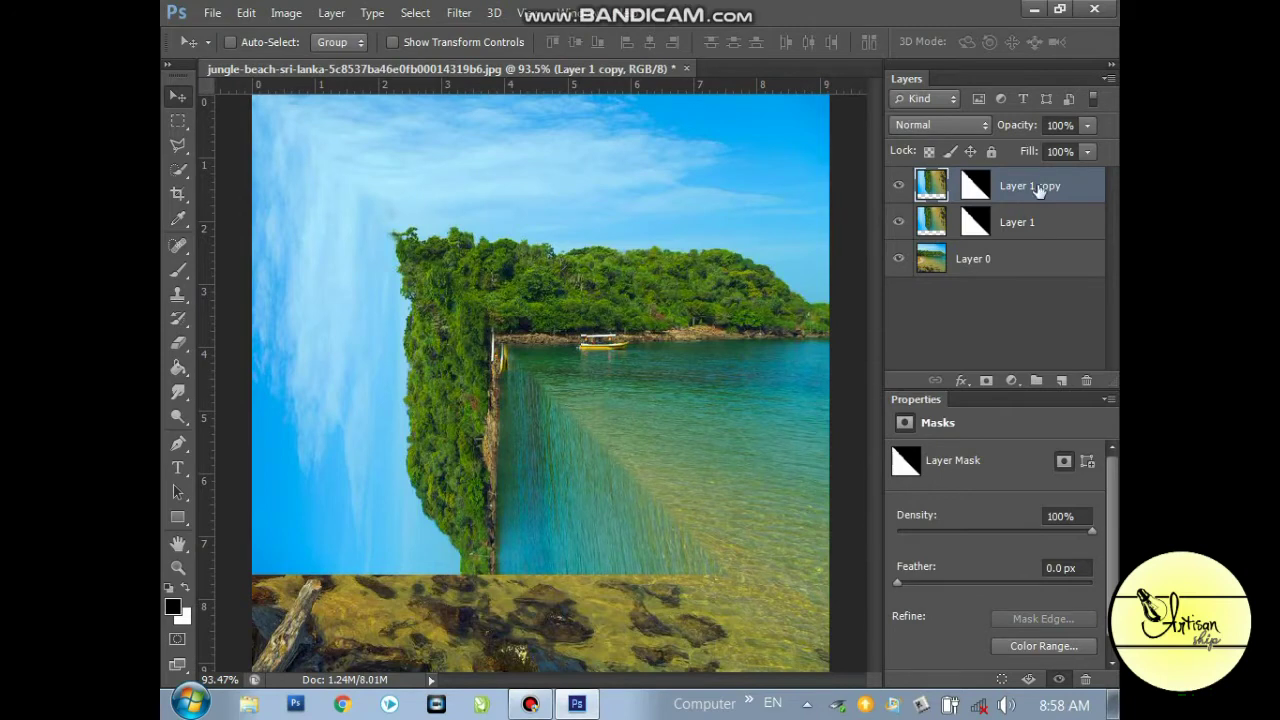
left_click_drag(1030, 186, 1029, 284)
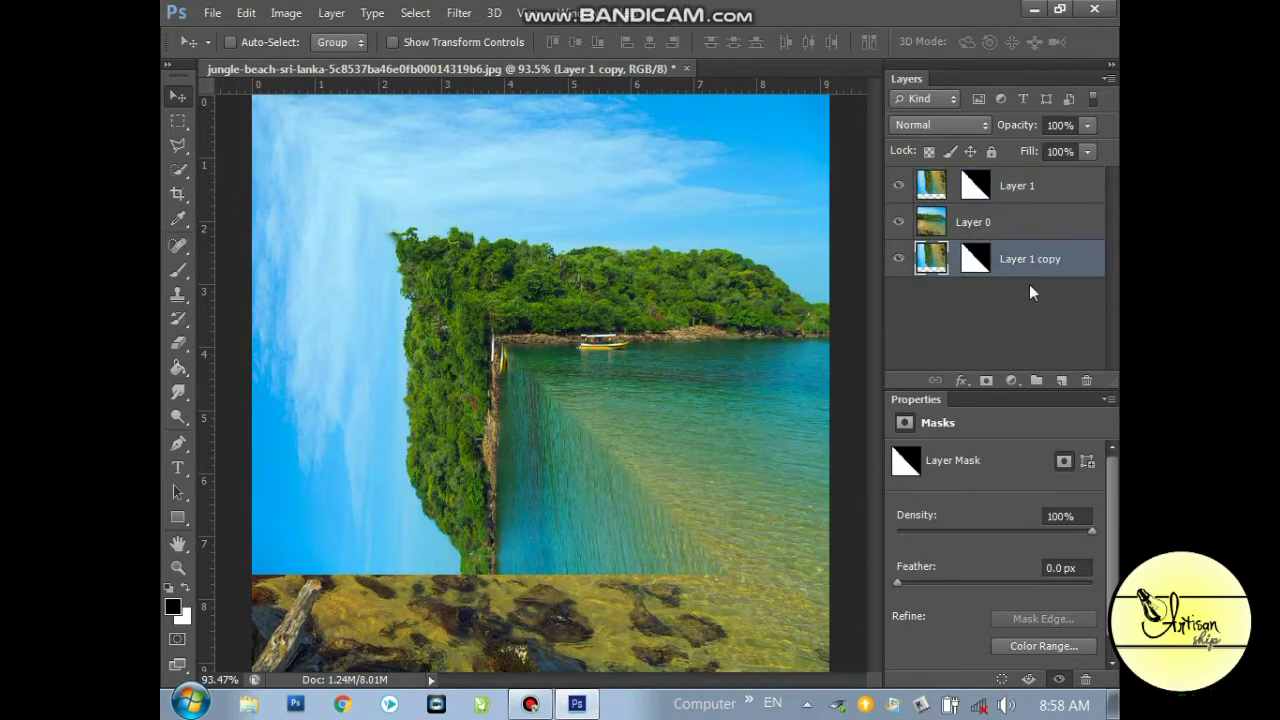
right_click(976, 260)
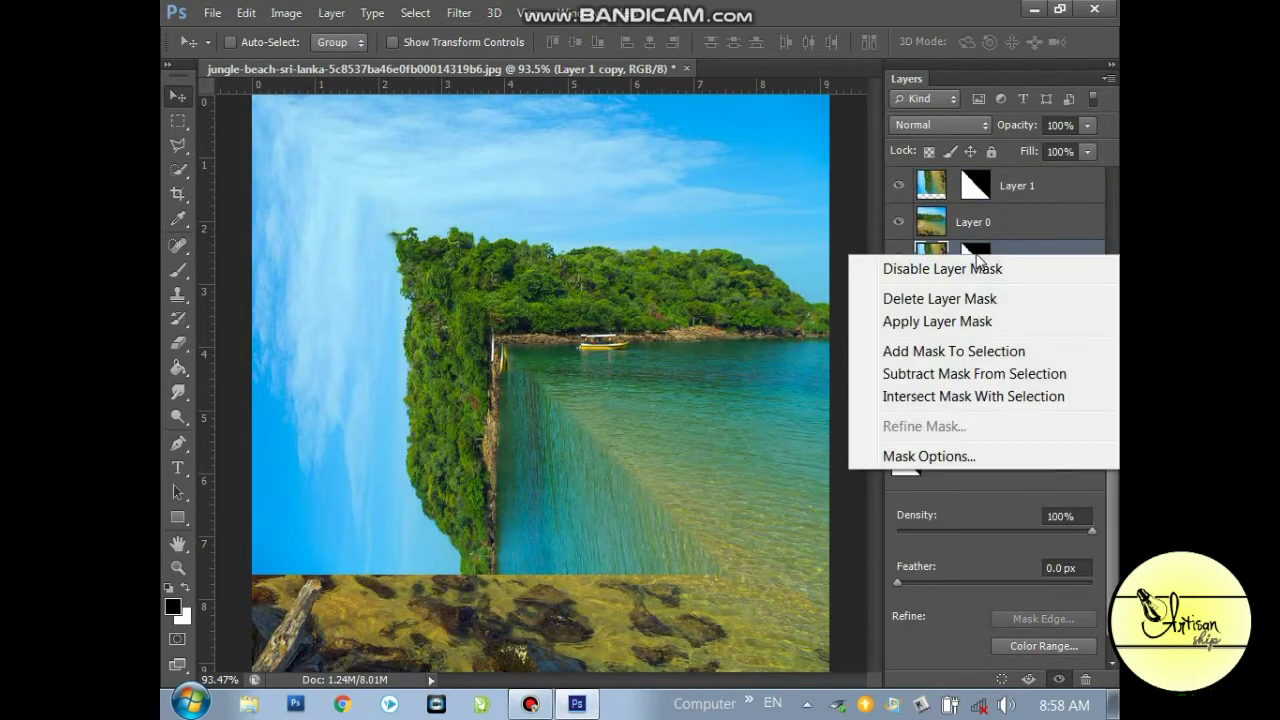
left_click(964, 323)
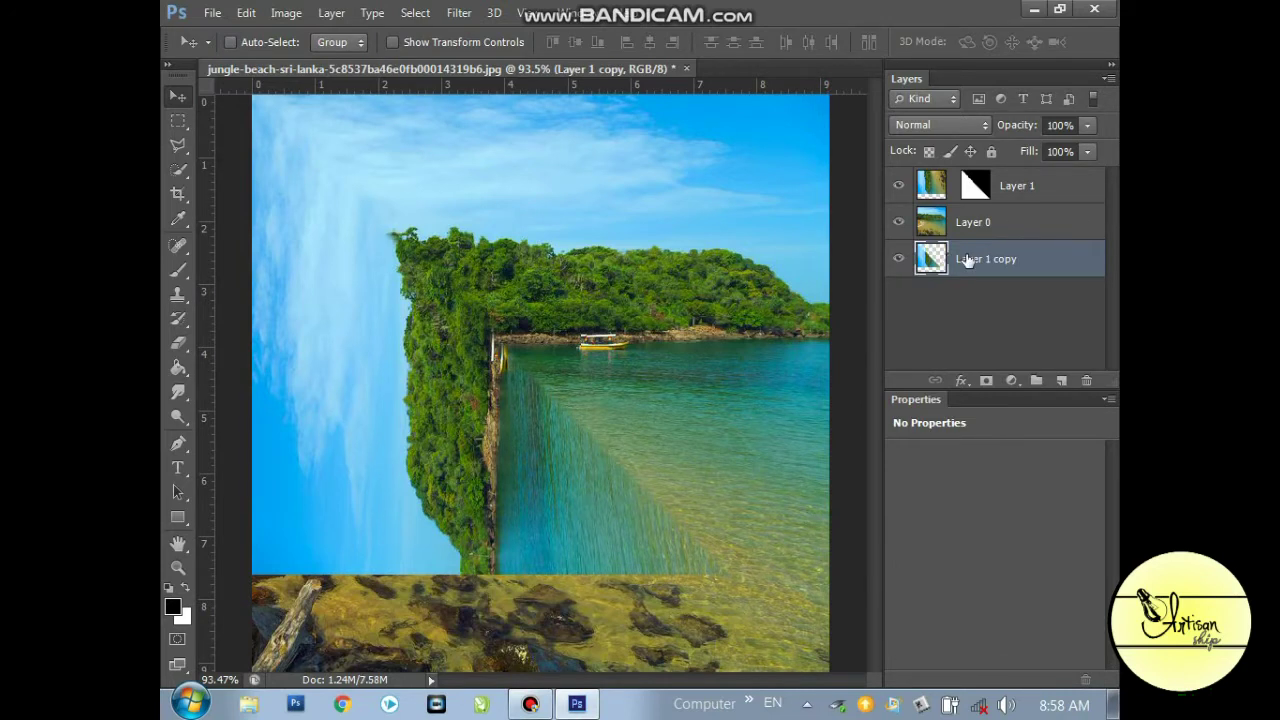
- Quick-select the left sky strip, jungle edge and folded water on Layer 1 copy
left_click(181, 172)
left_click(233, 174)
left_click_drag(261, 124, 334, 237)
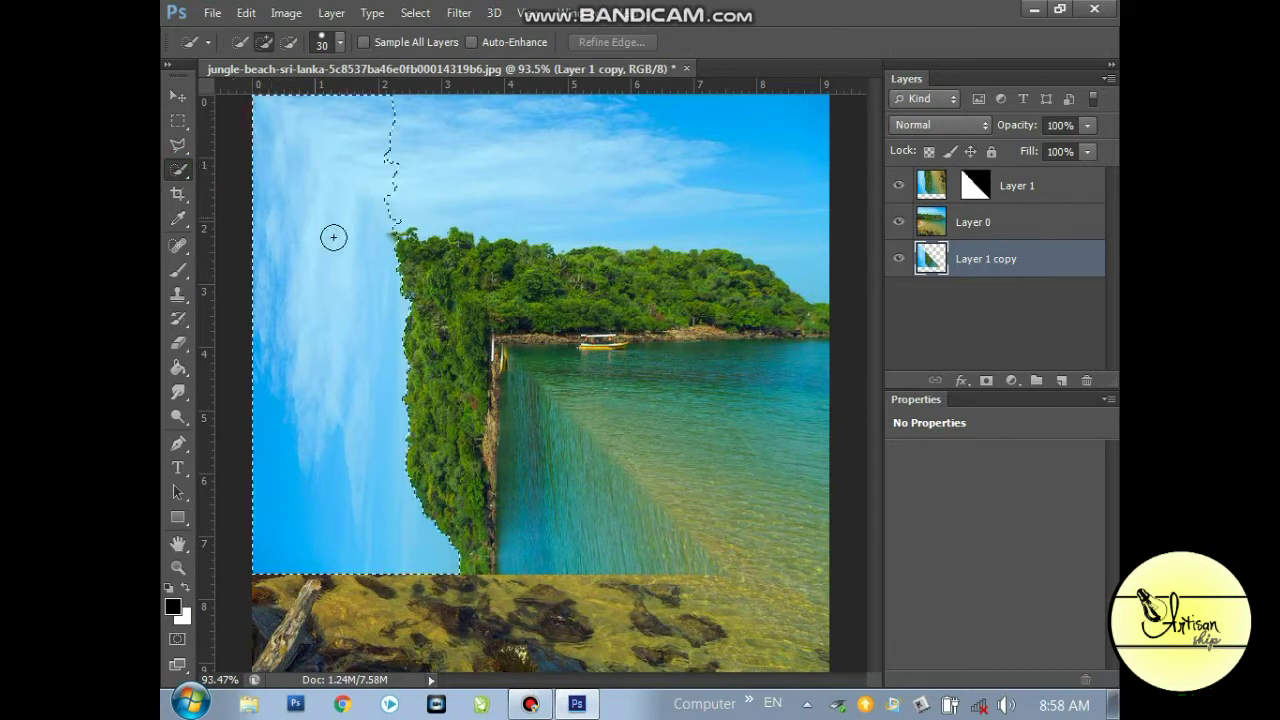
left_click_drag(428, 317, 466, 359)
mouse_move(528, 418)
left_mouse_down()
mouse_move(736, 572)
mouse_move(665, 507)
left_mouse_up()
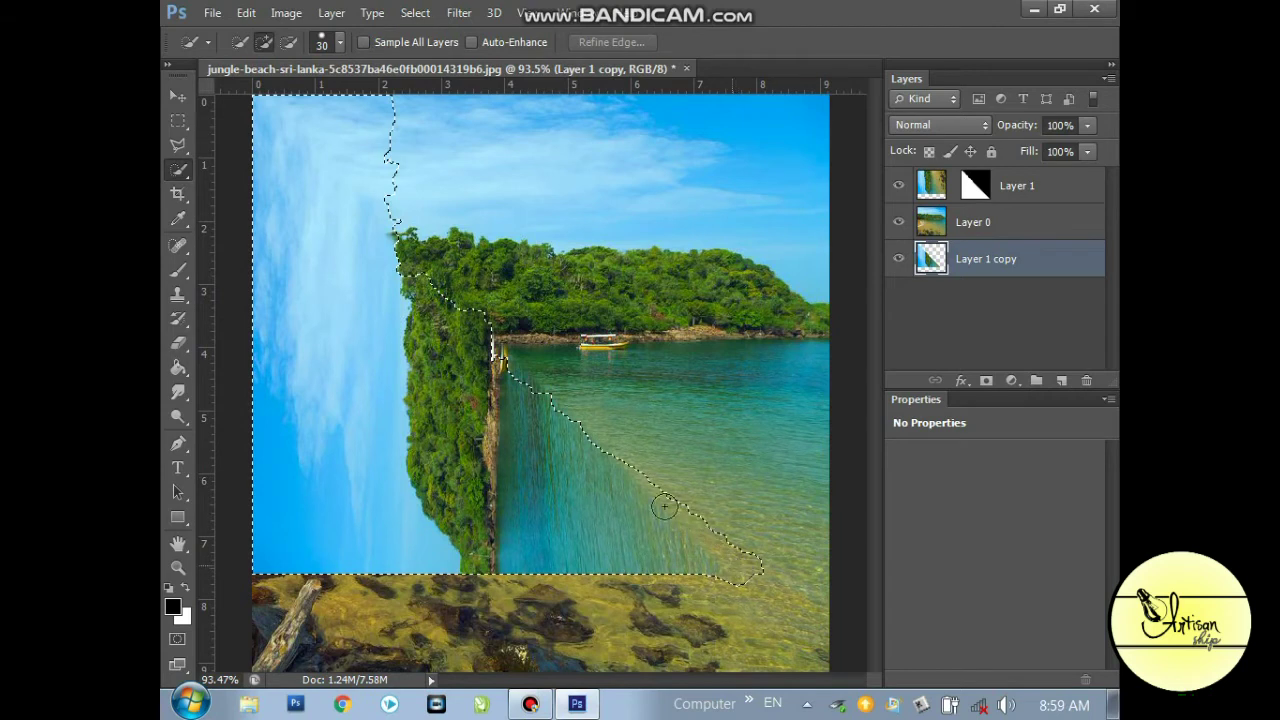
left_click_drag(506, 364, 374, 206)
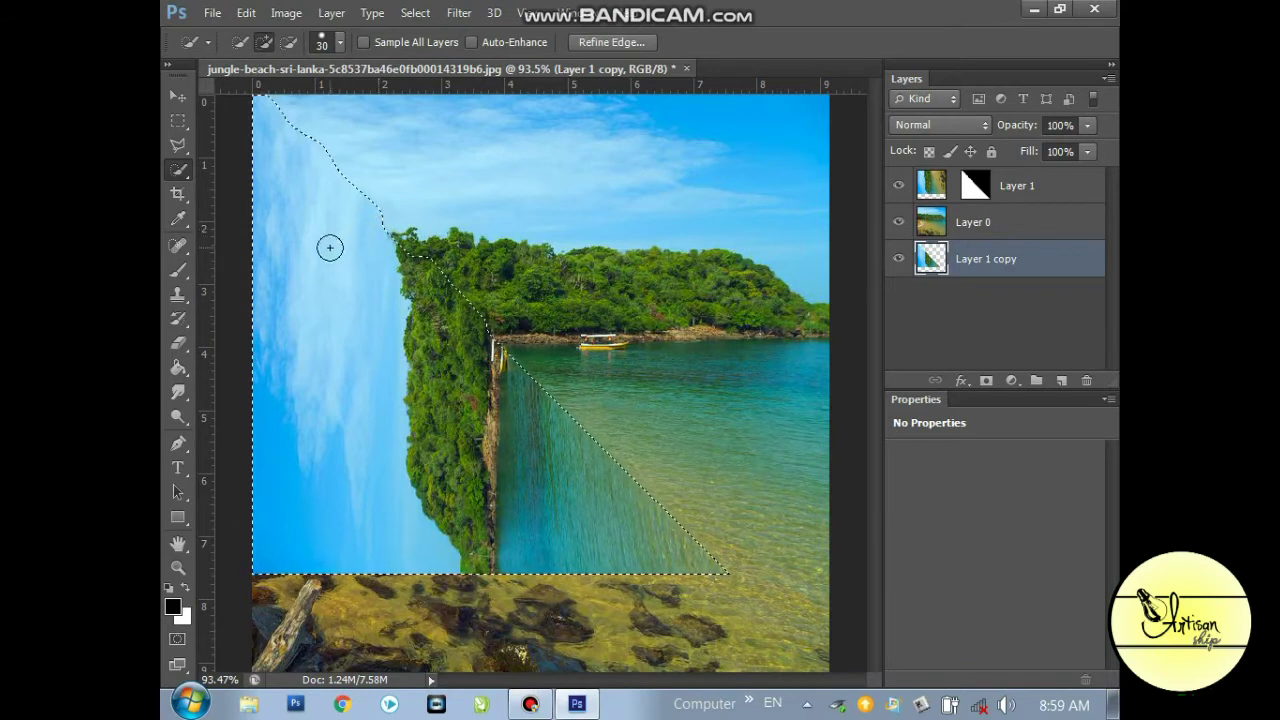
left_click(178, 272)
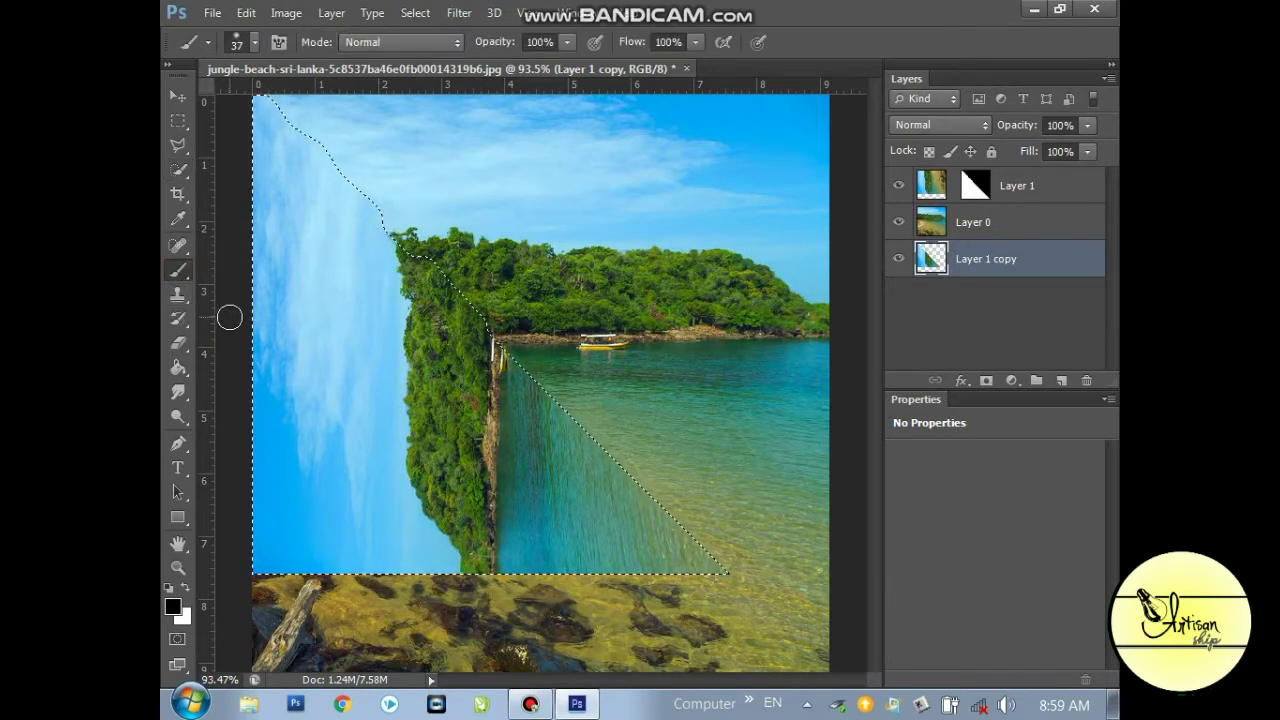
- Set up a soft 106 px brush
right_click(530, 342)
left_click_drag(606, 387, 652, 387)
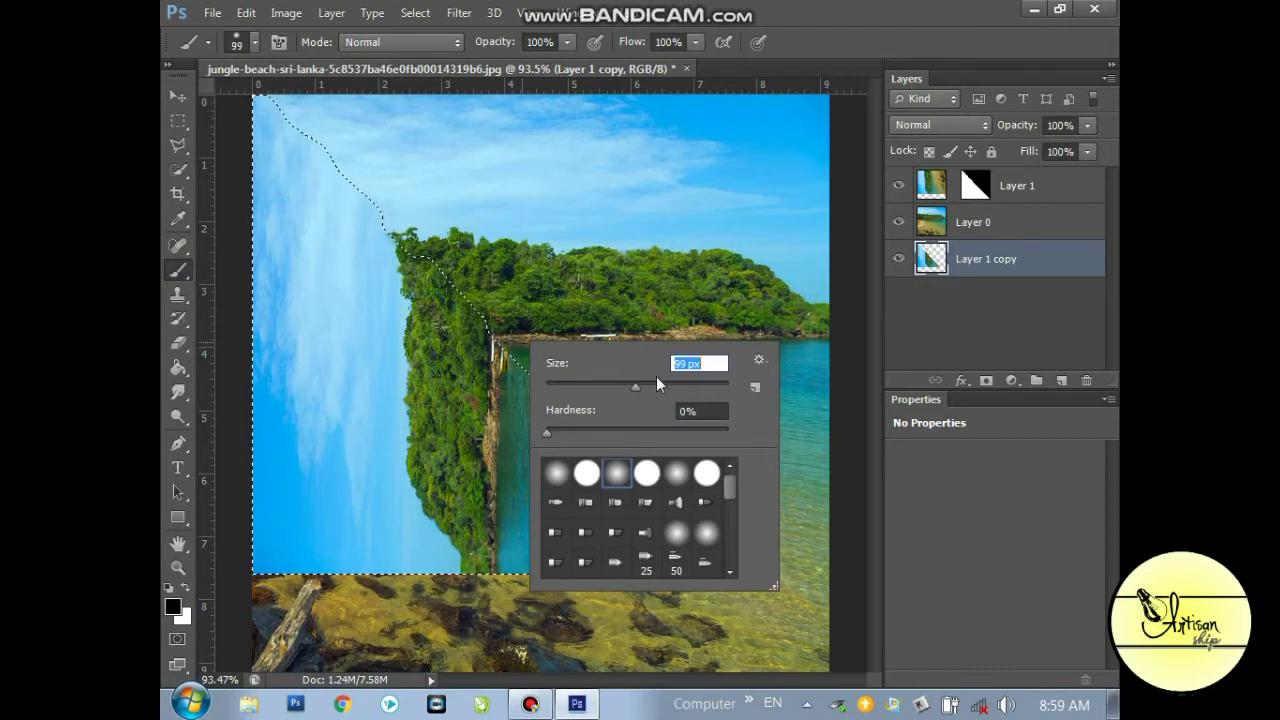
left_click(575, 290)
right_click(543, 308)
left_click_drag(665, 376, 660, 380)
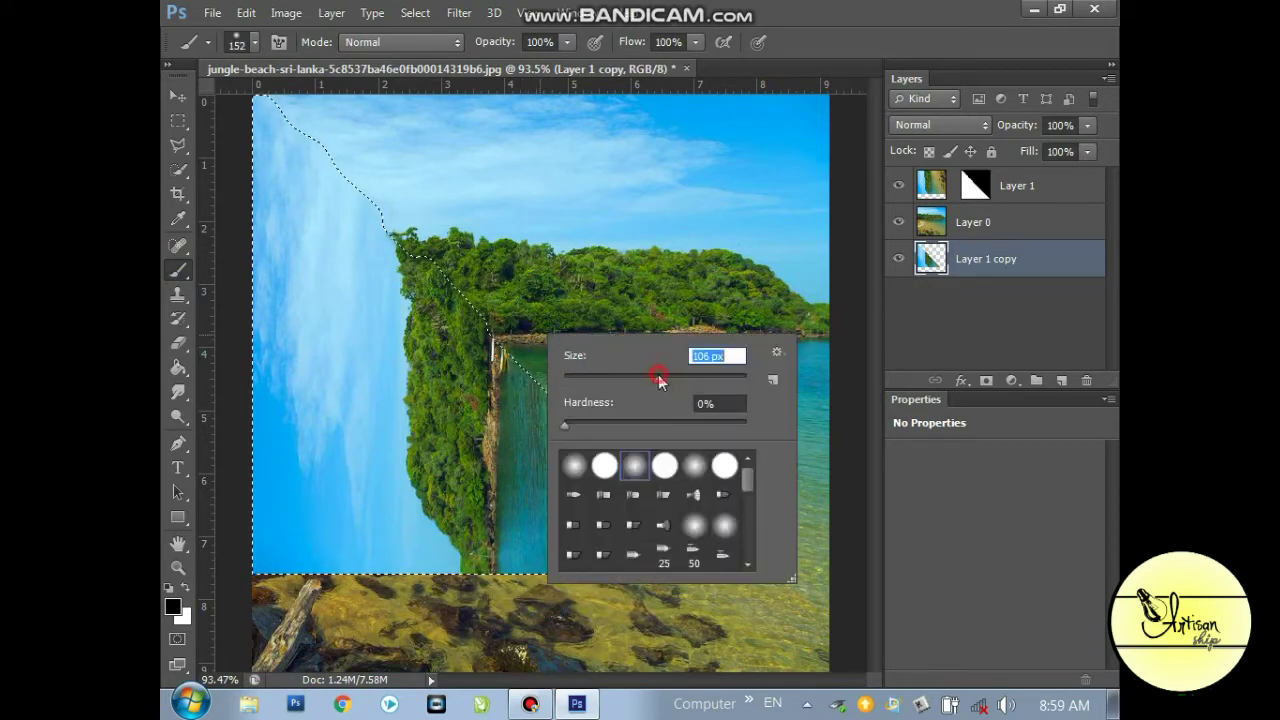
left_click(530, 340)
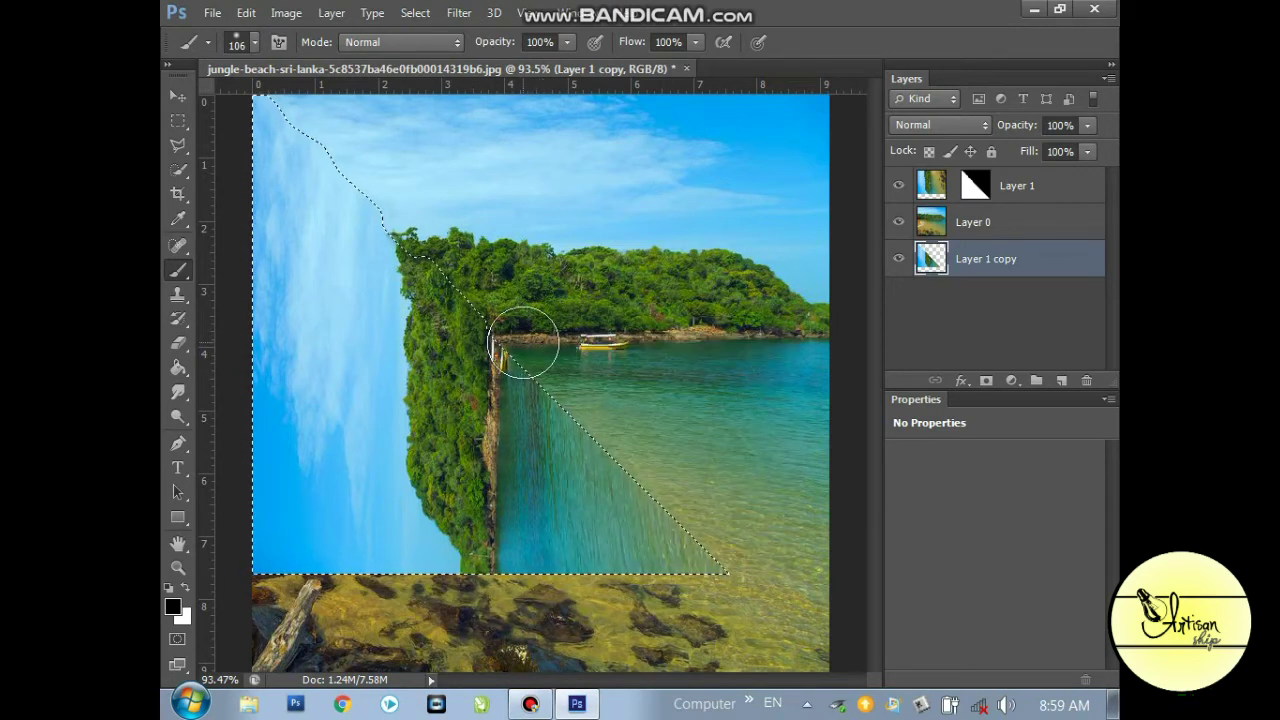
- Paint Layer 1's mask along the diagonal fold edge near the boat
left_click(959, 176)
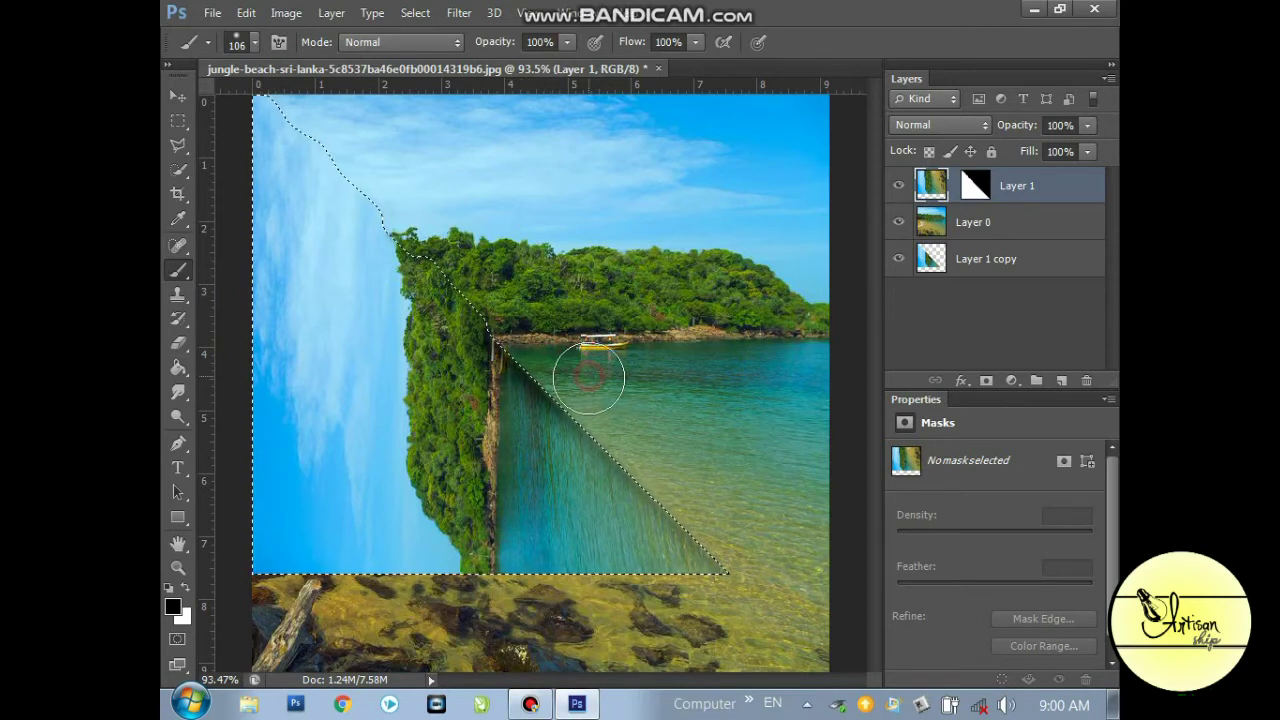
left_click_drag(600, 400, 620, 413)
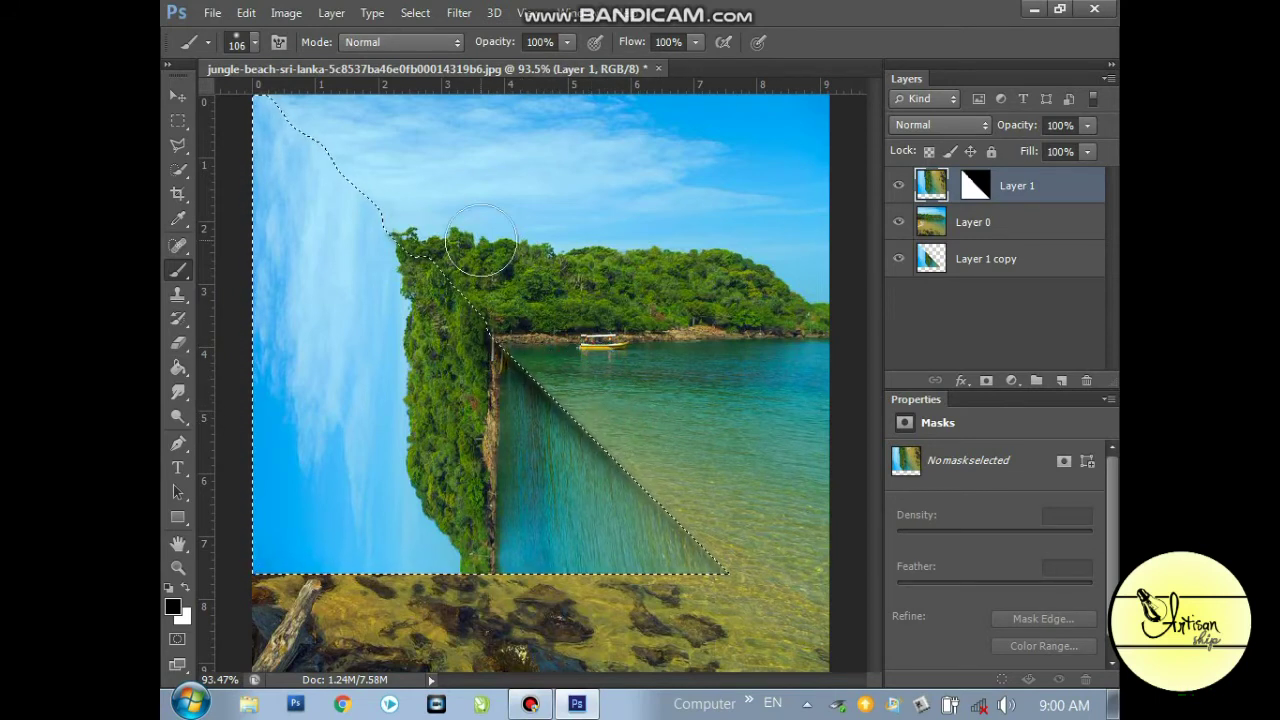
left_click(178, 95)
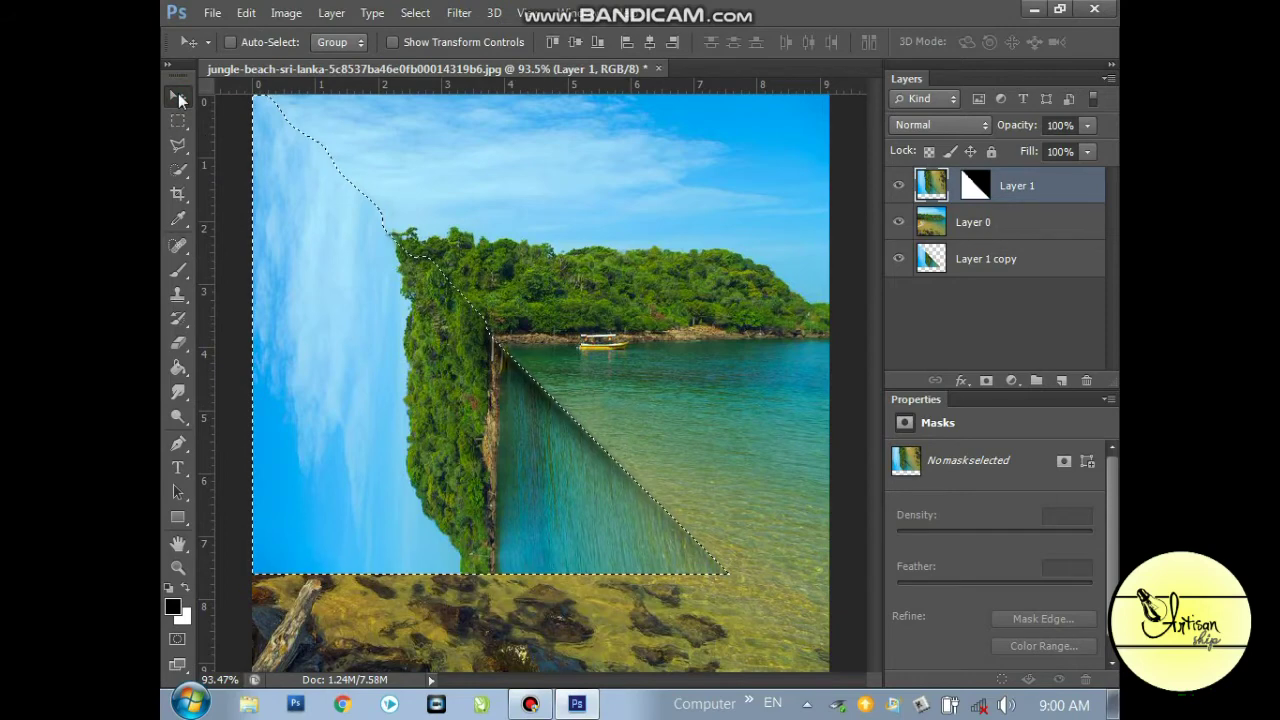
- Invert the selection and erase rough spots at the fold's top corner and bottom-left edge
left_click(415, 12)
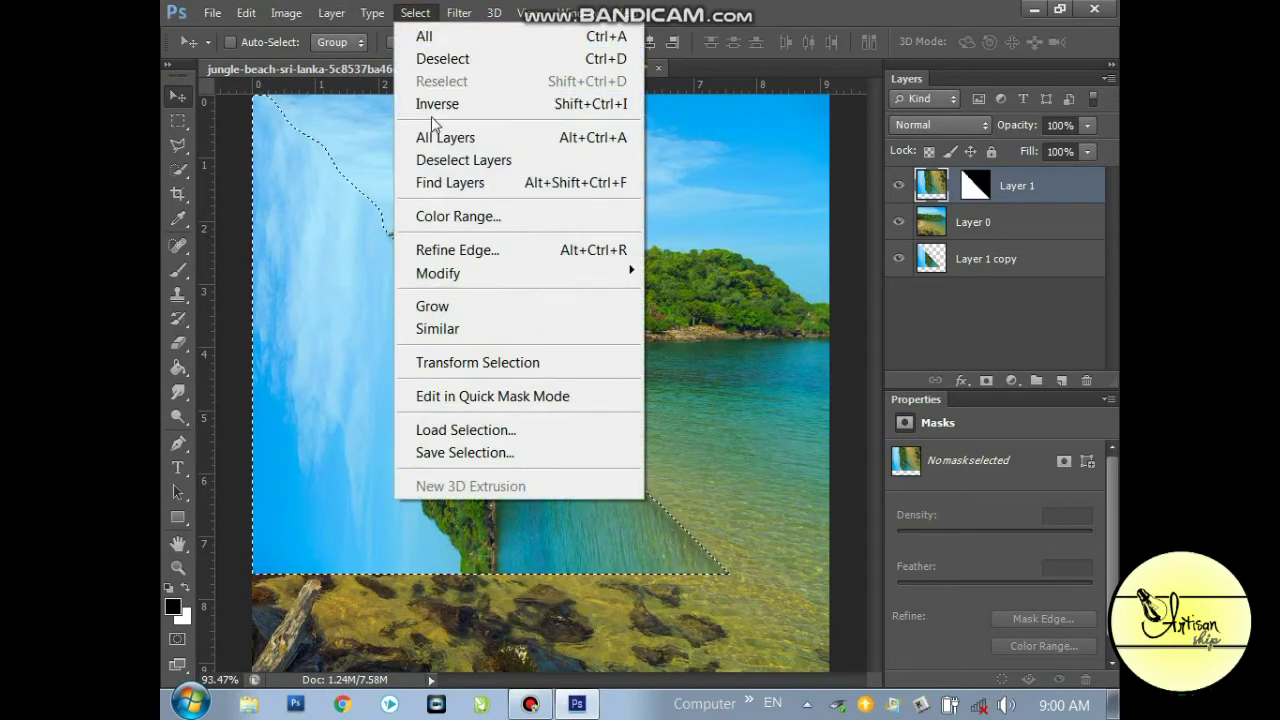
left_click(428, 106)
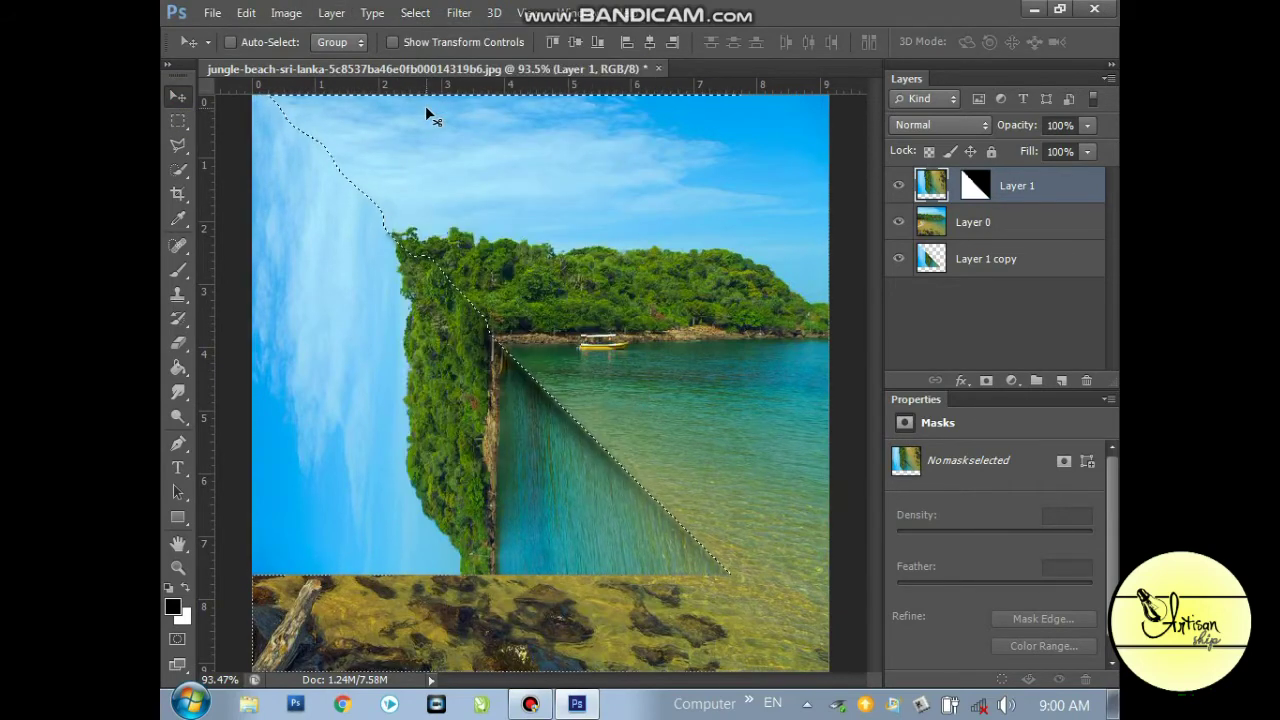
left_click(177, 343)
left_click(185, 588)
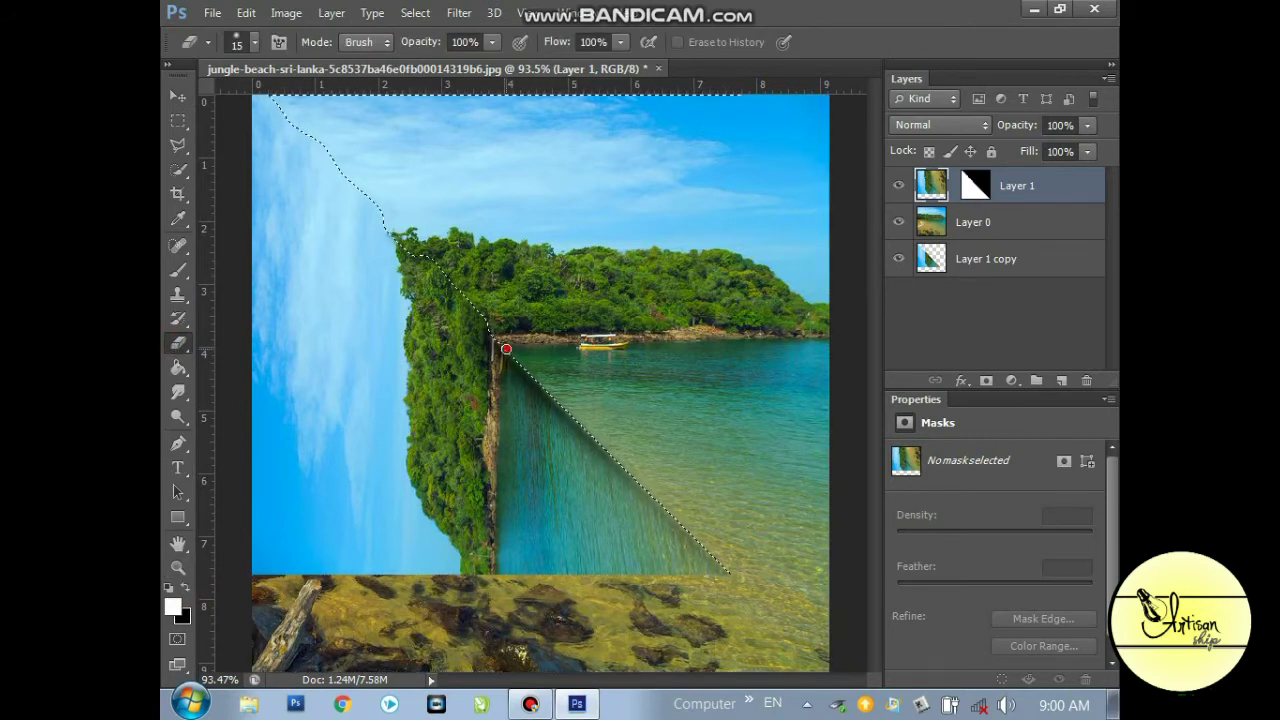
left_click_drag(795, 586, 737, 582)
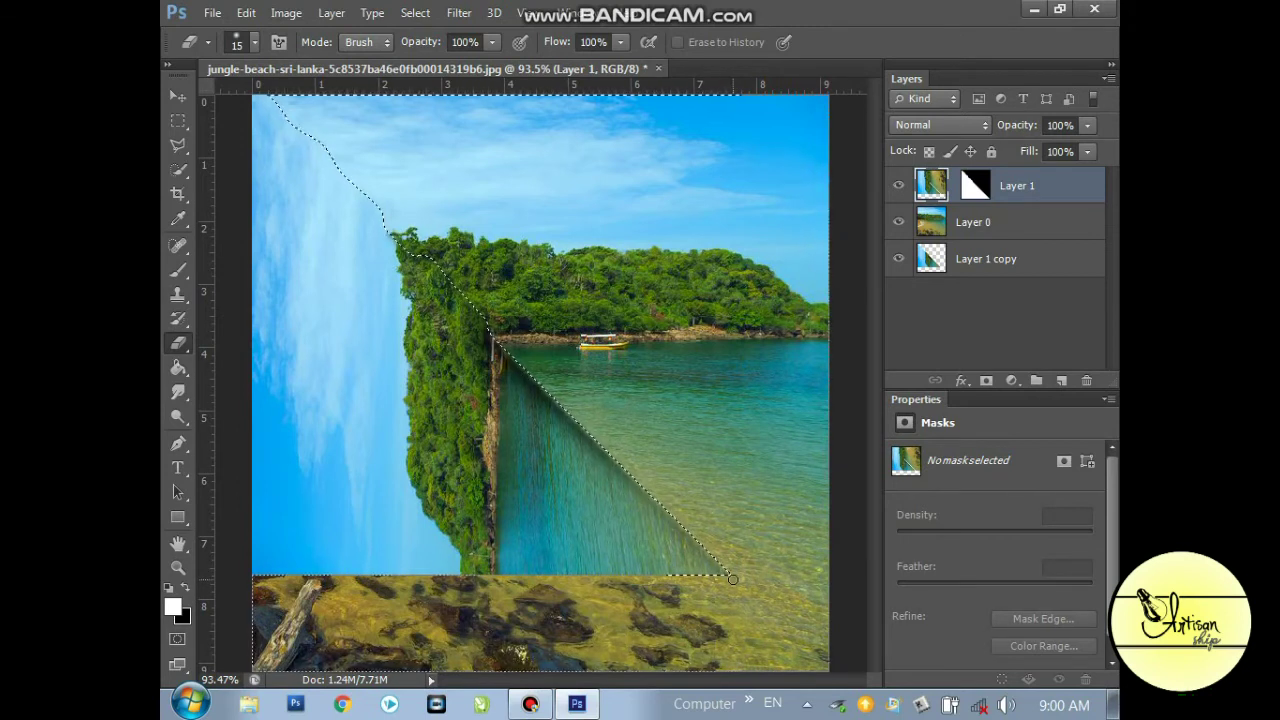
left_click(251, 577, "shift")
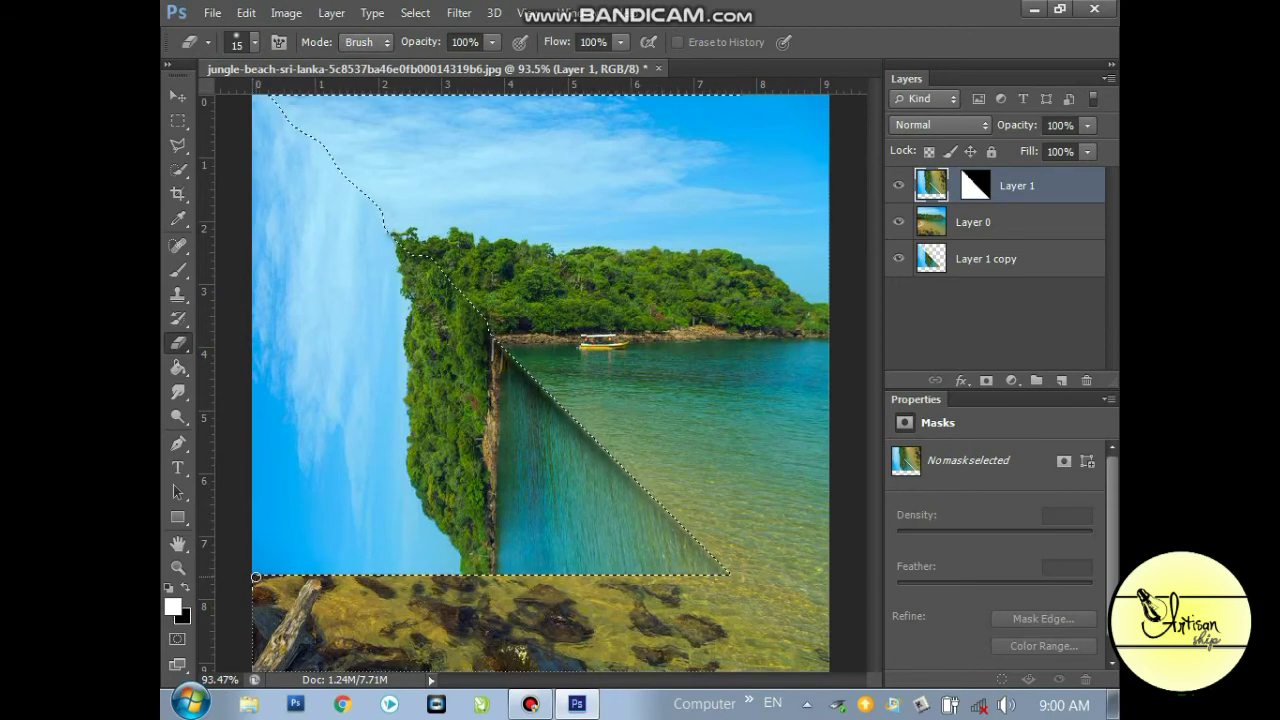
- Deselect everything and bring up the Open dialog
left_click(415, 12)
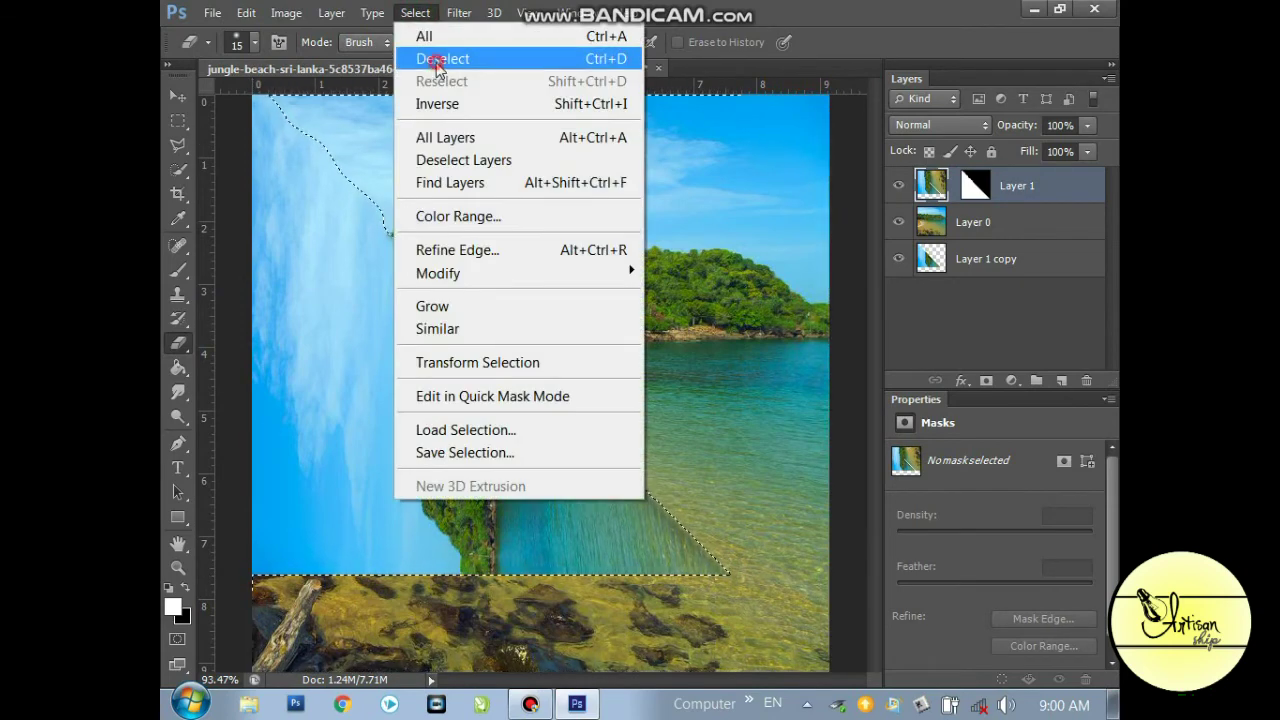
left_click(437, 62)
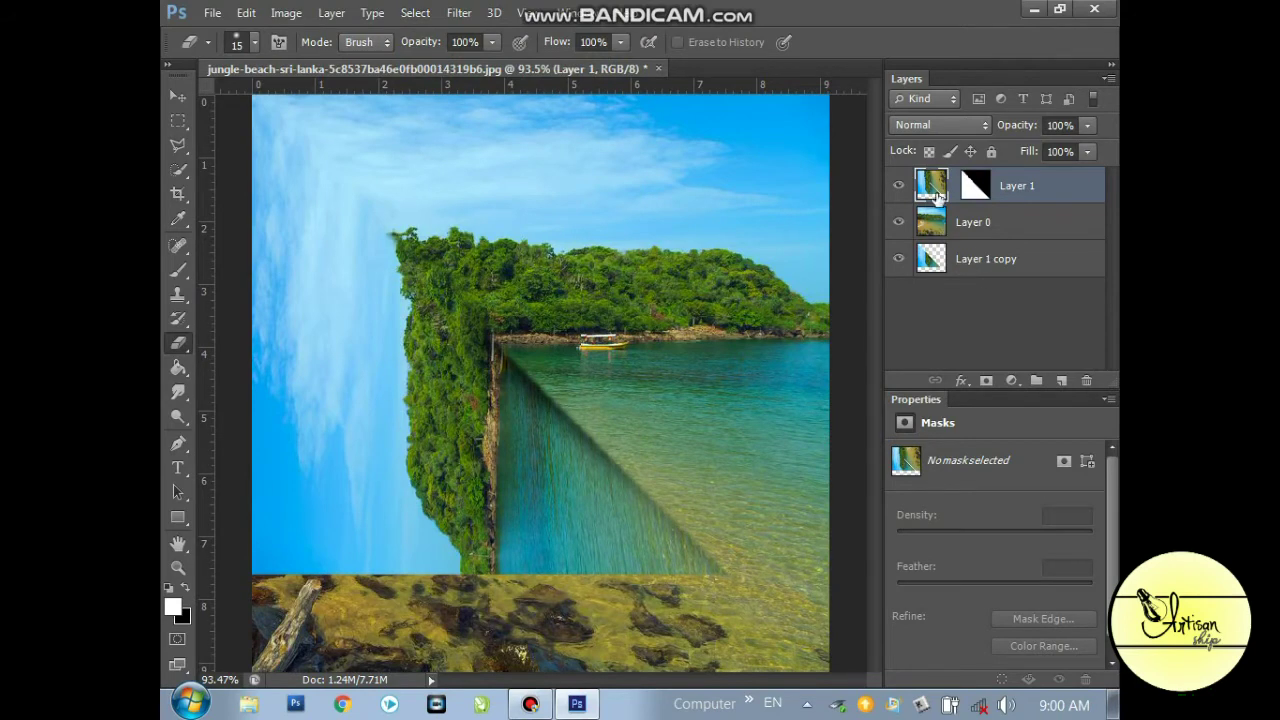
left_click(213, 13)
left_click(228, 60)
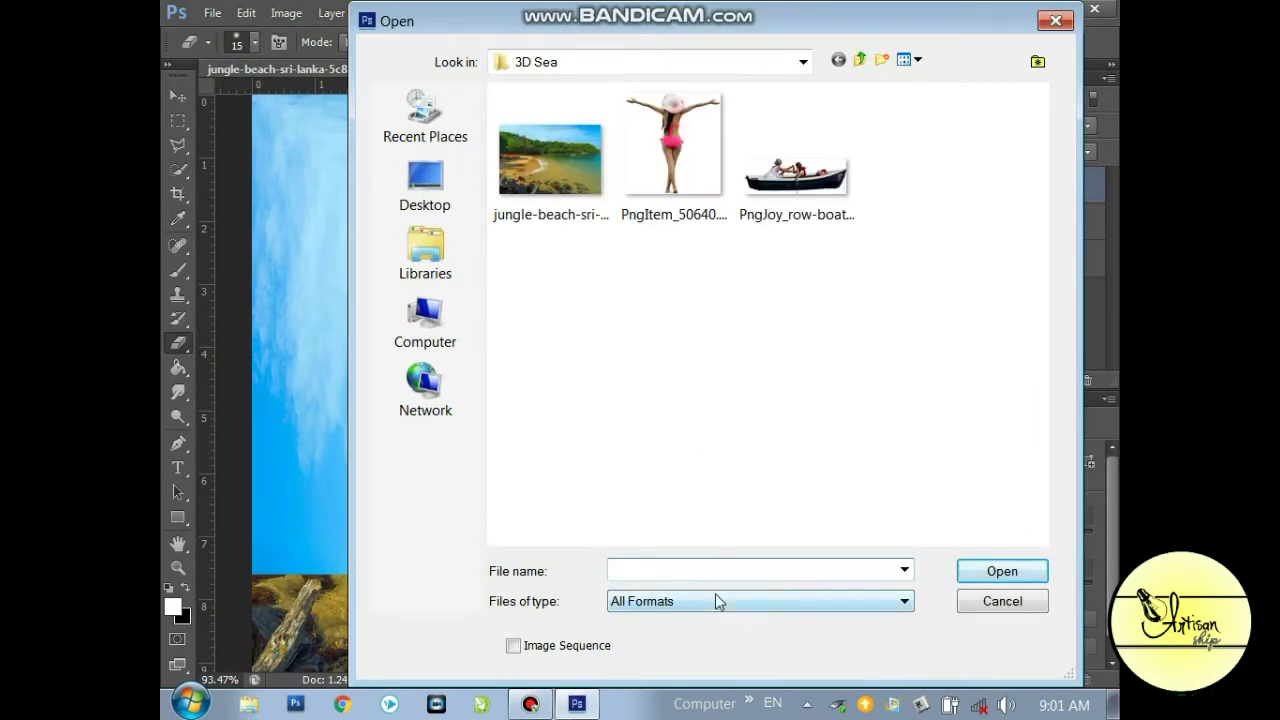
- Bring the woman from PngItem_50640.png into the beach document and close the source
left_click(672, 175)
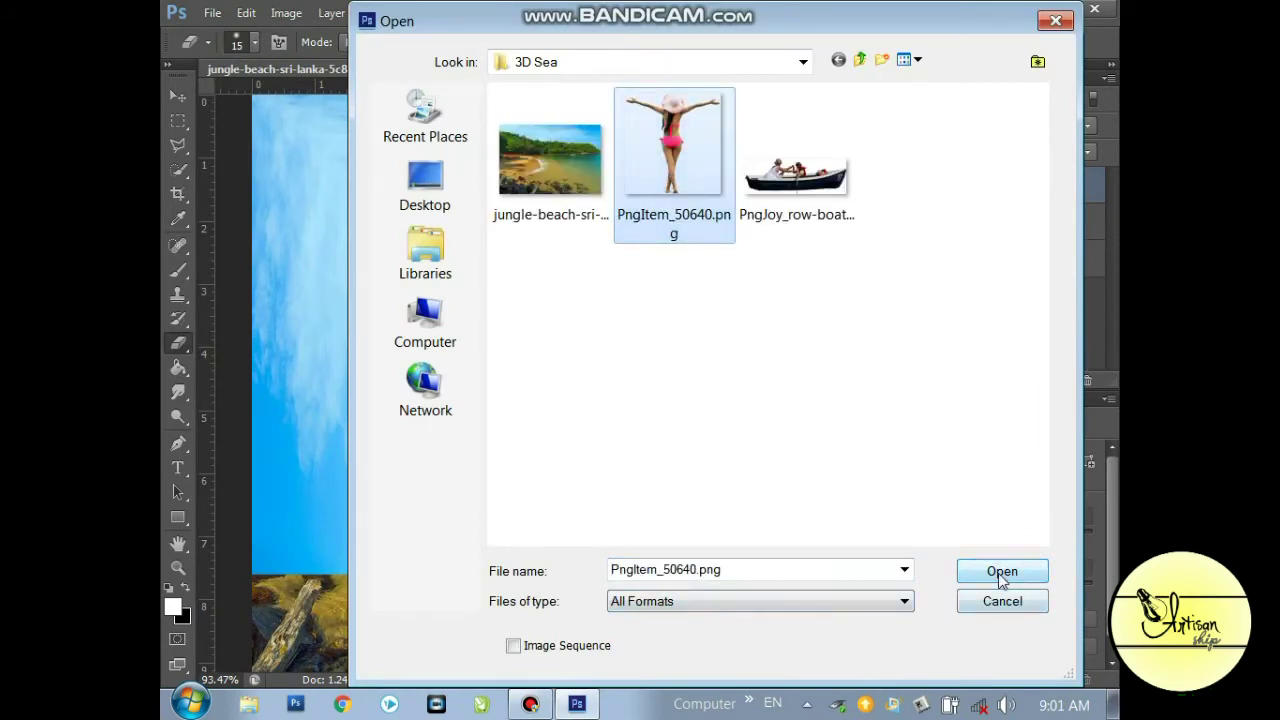
left_click(999, 580)
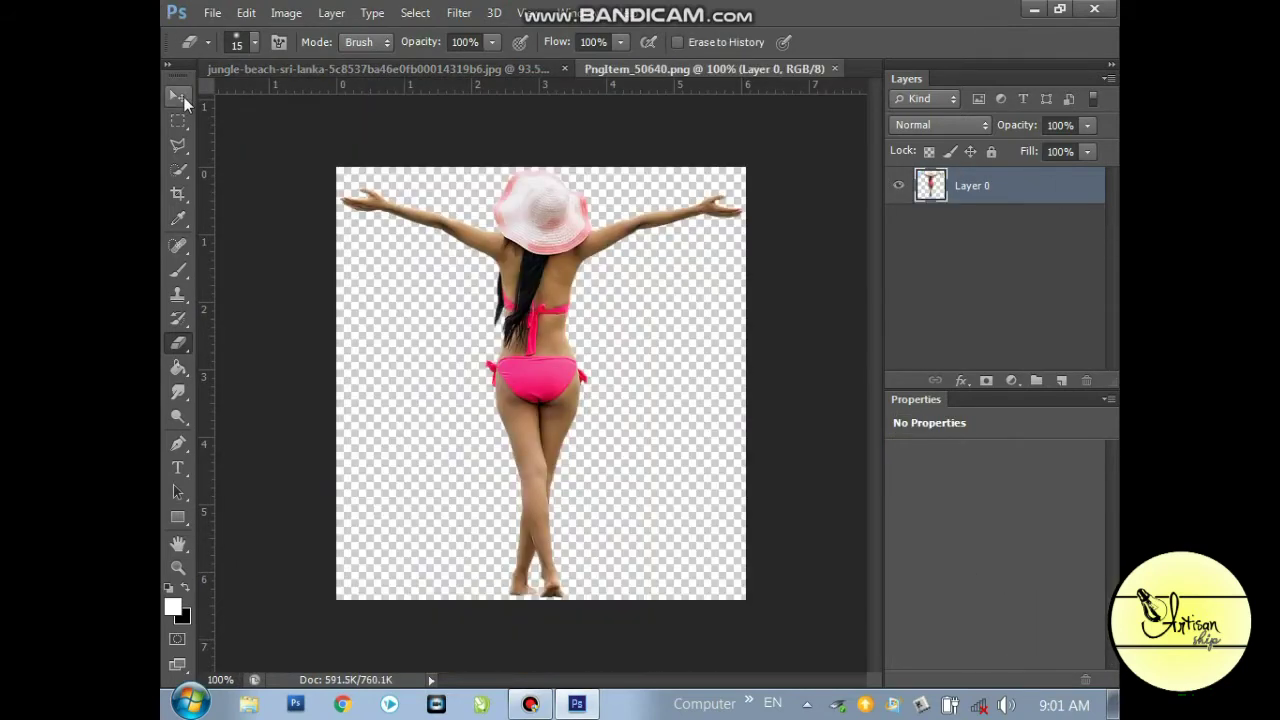
left_click(182, 99)
left_click_drag(555, 241, 464, 351)
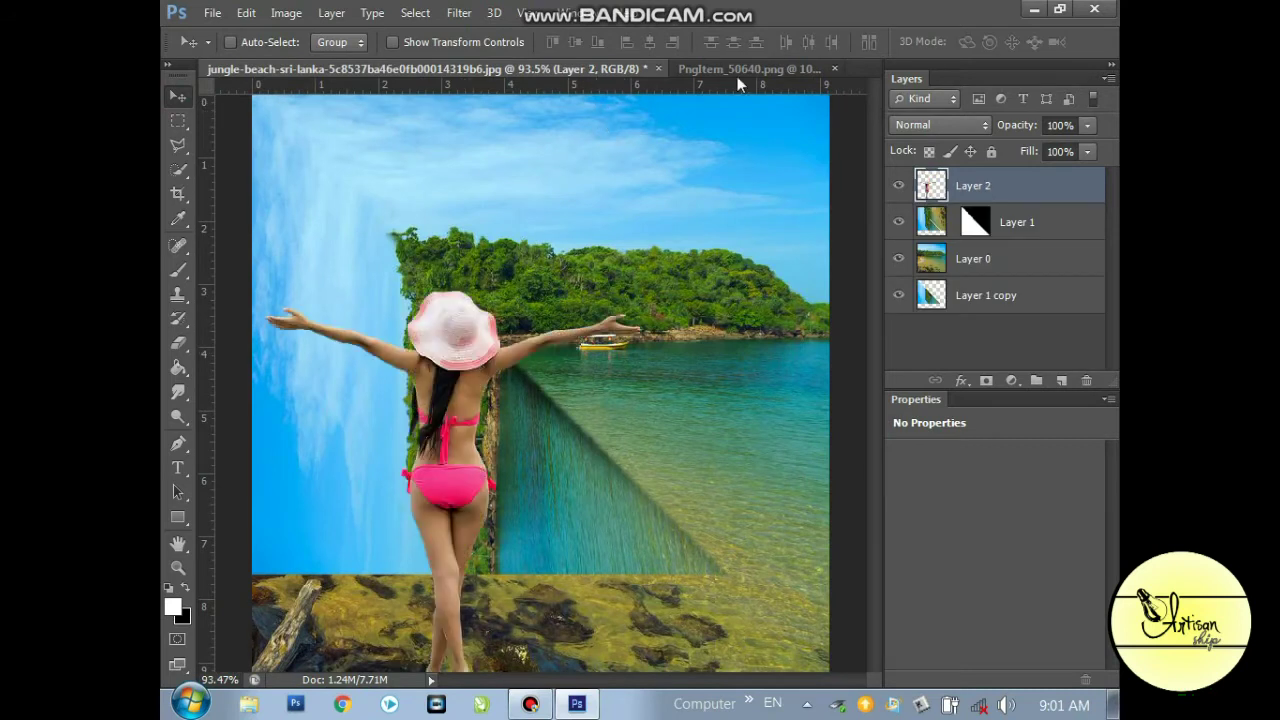
left_click(832, 67)
left_click_drag(442, 525, 440, 490)
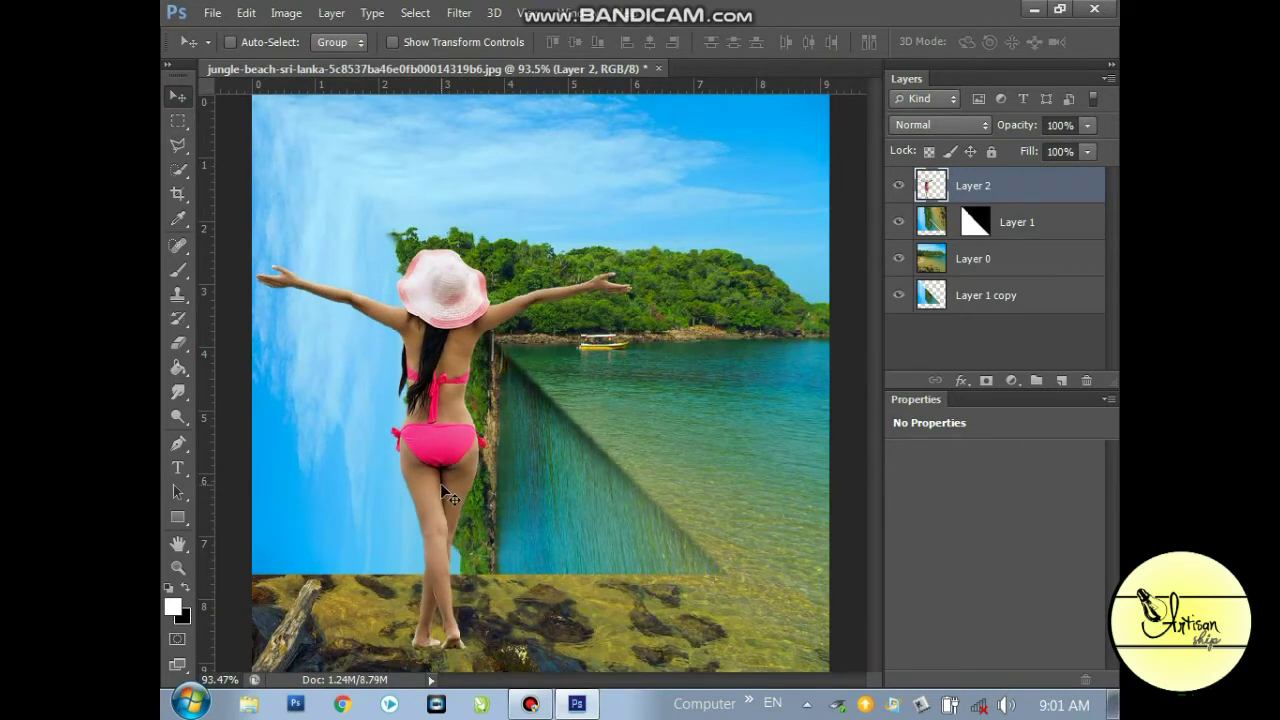
- Scale the woman to about 60% and stand her on the rocks at lower left
key("ctrl+t")
mouse_move(638, 241)
left_mouse_down()
mouse_move(566, 340)
mouse_move(550, 332)
left_mouse_up()
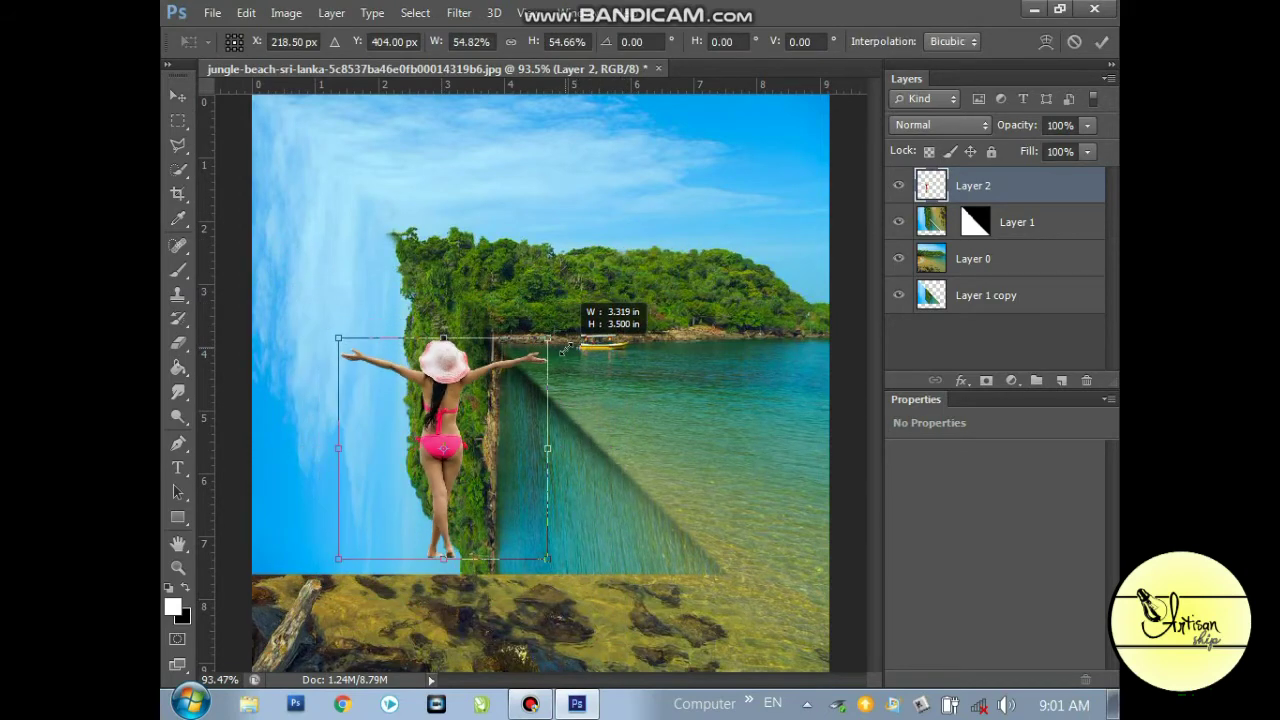
mouse_move(505, 408)
left_mouse_down()
mouse_move(507, 478)
mouse_move(447, 480)
left_mouse_up()
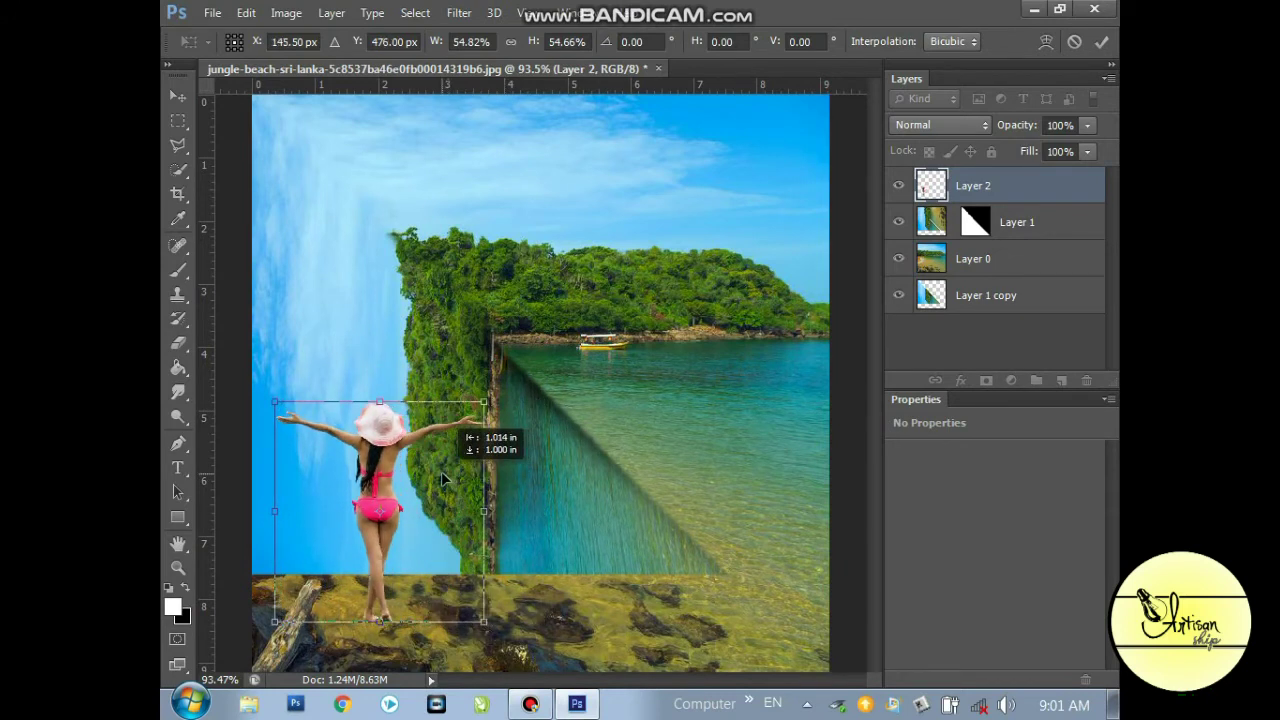
left_click_drag(447, 480, 441, 469)
left_click_drag(489, 390, 505, 366)
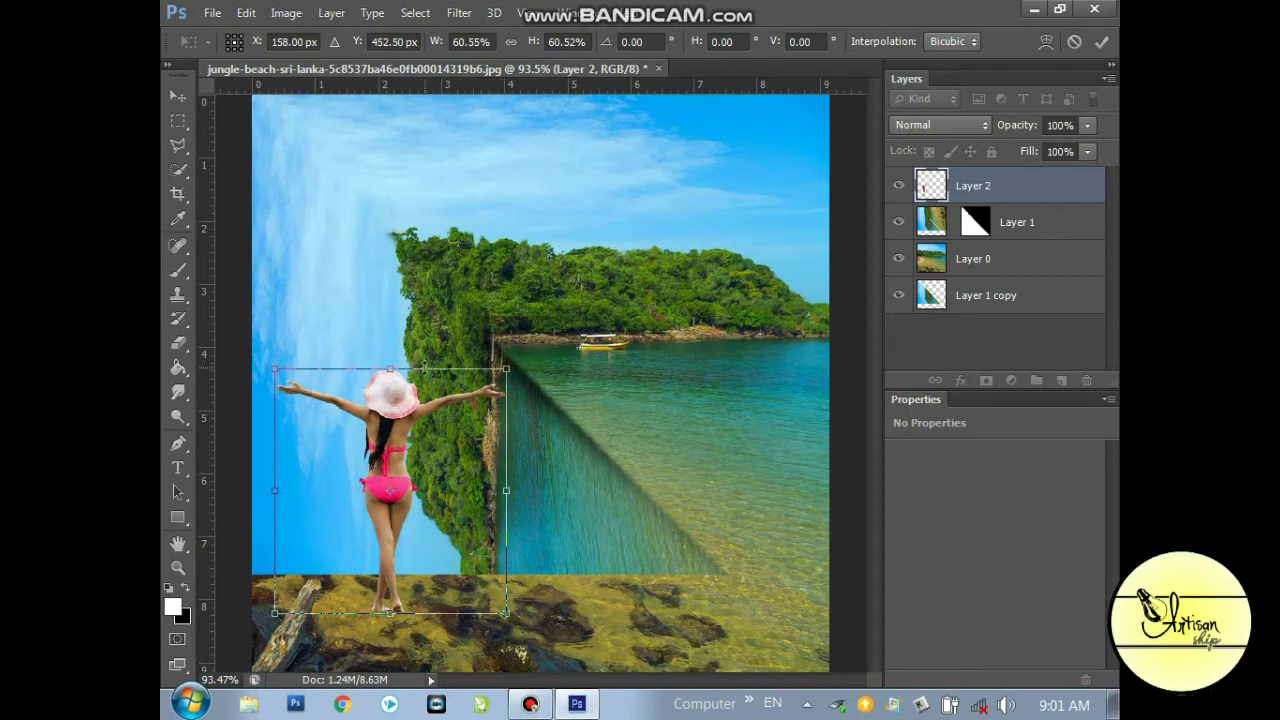
key("Return")
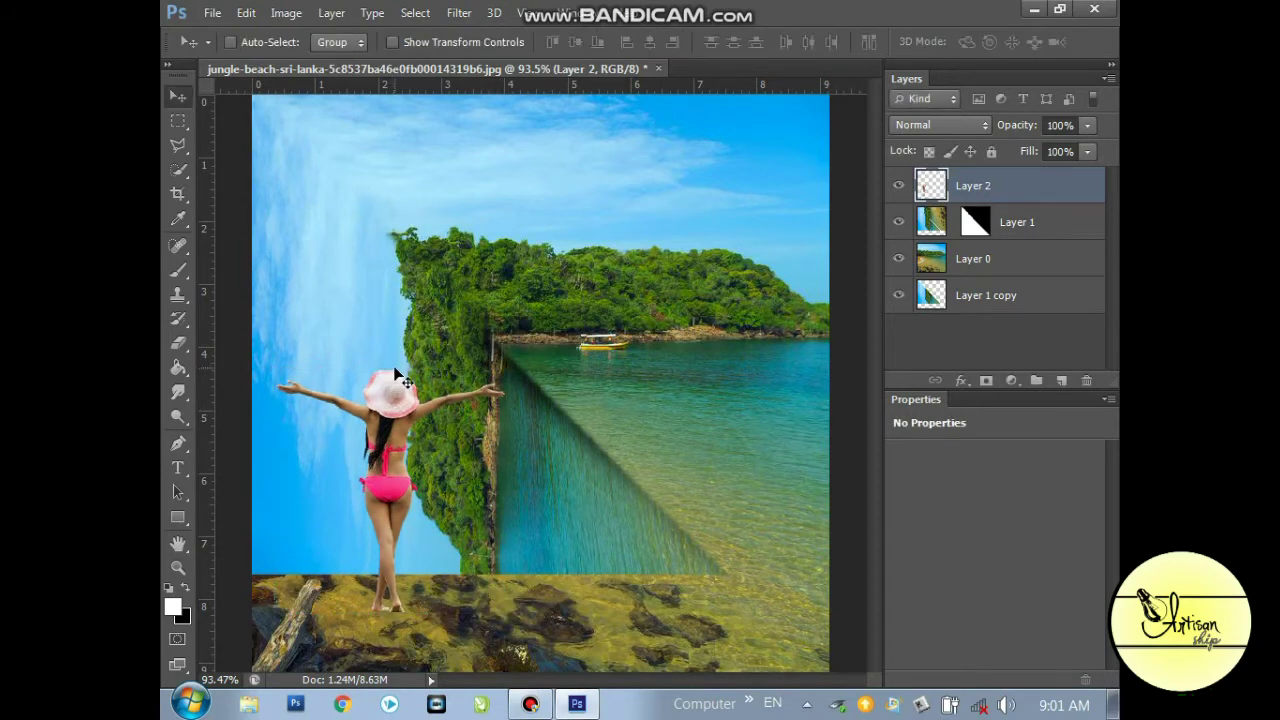
key("Down")
key("Down")
key("Down")
key("Down")
key("Down")
key("Down")
key("Down")
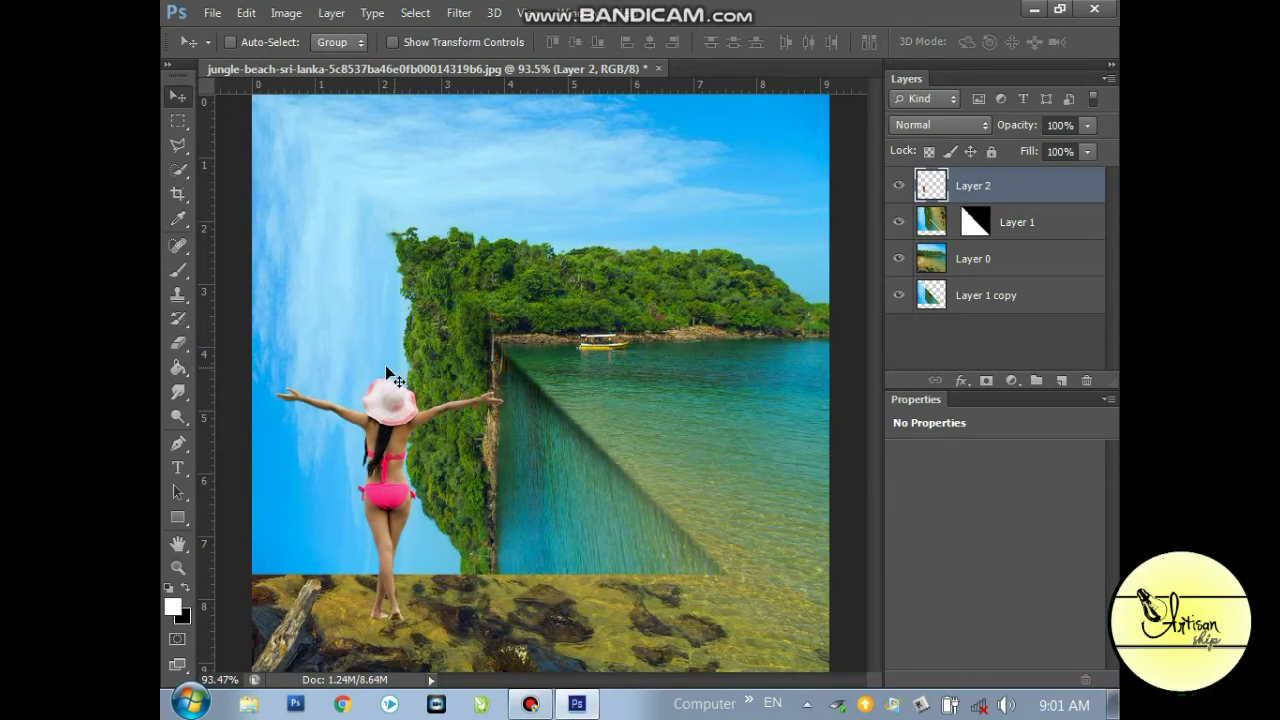
- Bring the rowing boat PNG into the beach document and close its source file
left_click(212, 13)
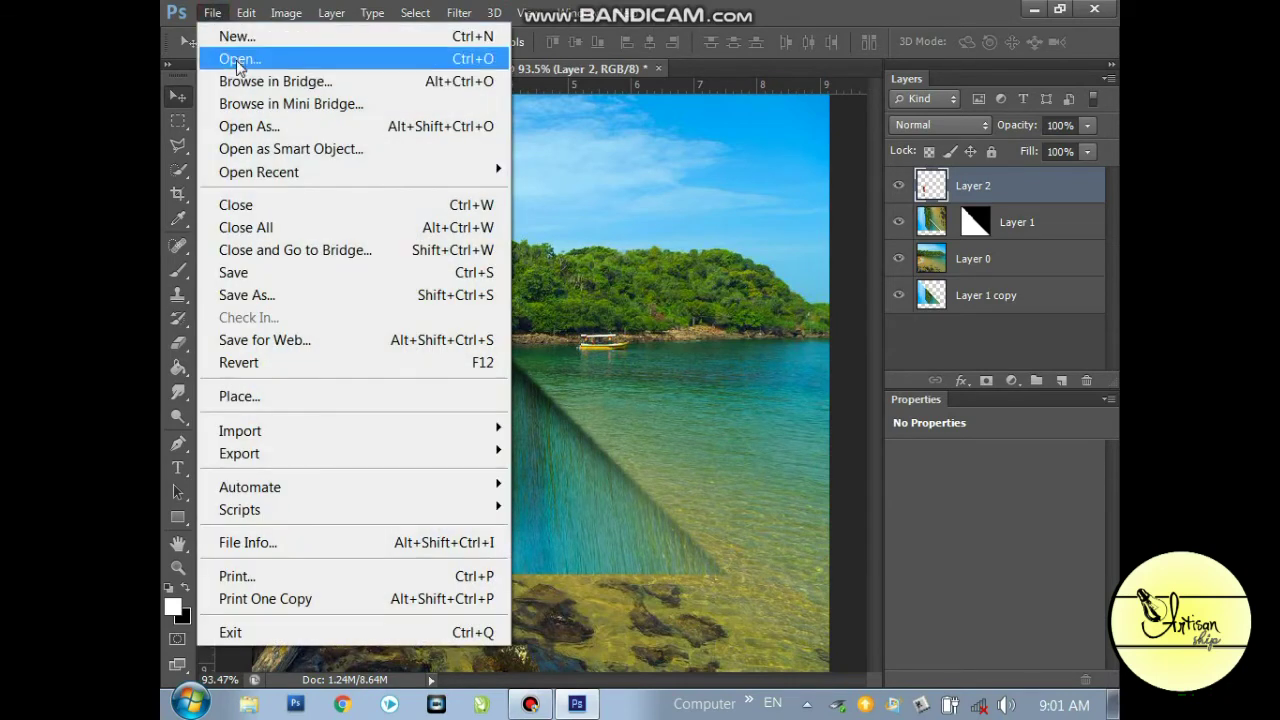
left_click(240, 57)
left_click(798, 152)
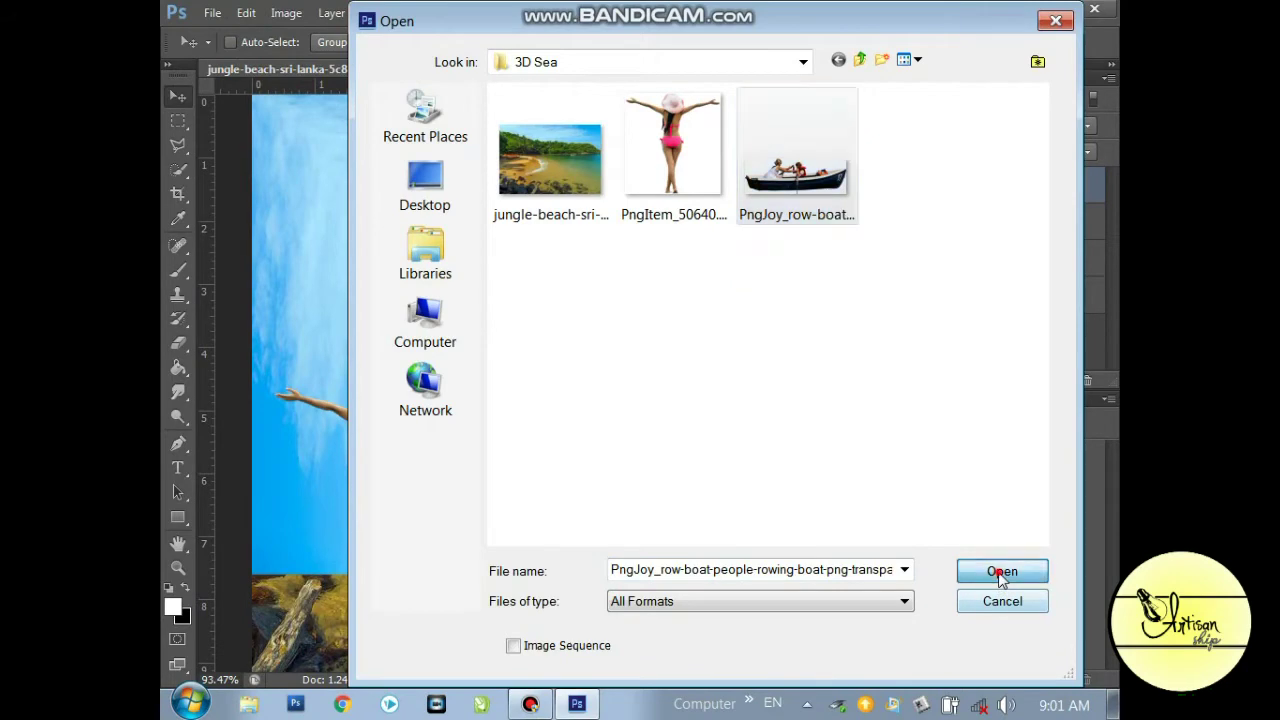
left_click(1002, 571)
mouse_move(470, 357)
left_mouse_down()
mouse_move(243, 53)
mouse_move(512, 306)
left_mouse_up()
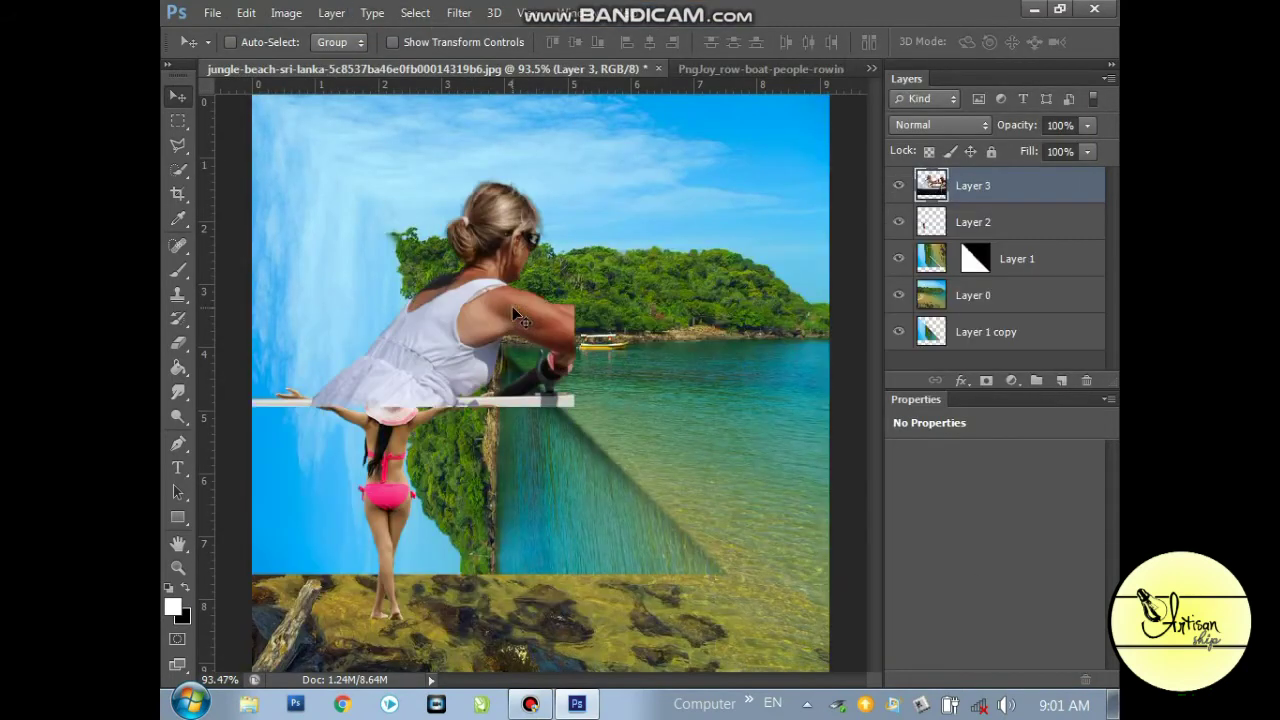
left_click(840, 70)
left_click(836, 69)
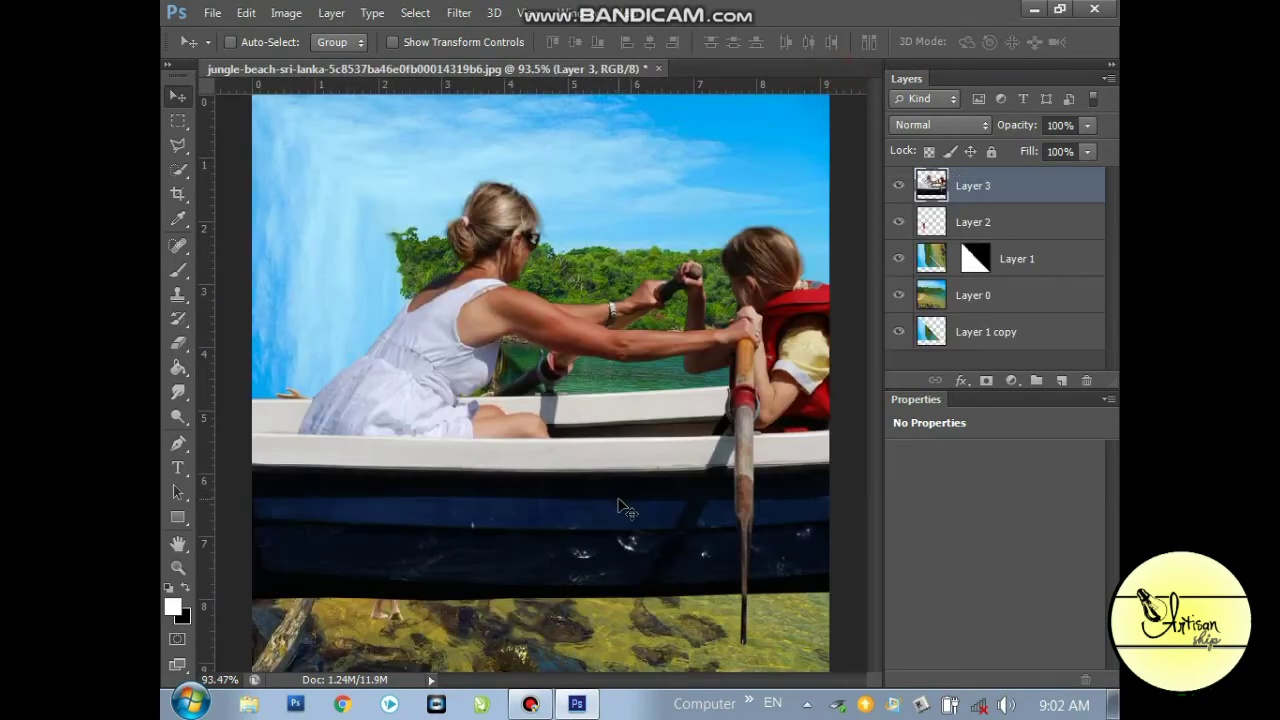
- Shrink the boat to about 13% and float it on the flat sea right of the cliff
key("ctrl+t")
mouse_move(665, 450)
left_mouse_down()
mouse_move(636, 346)
mouse_move(371, 342)
left_mouse_up()
left_click_drag(822, 240, 497, 350)
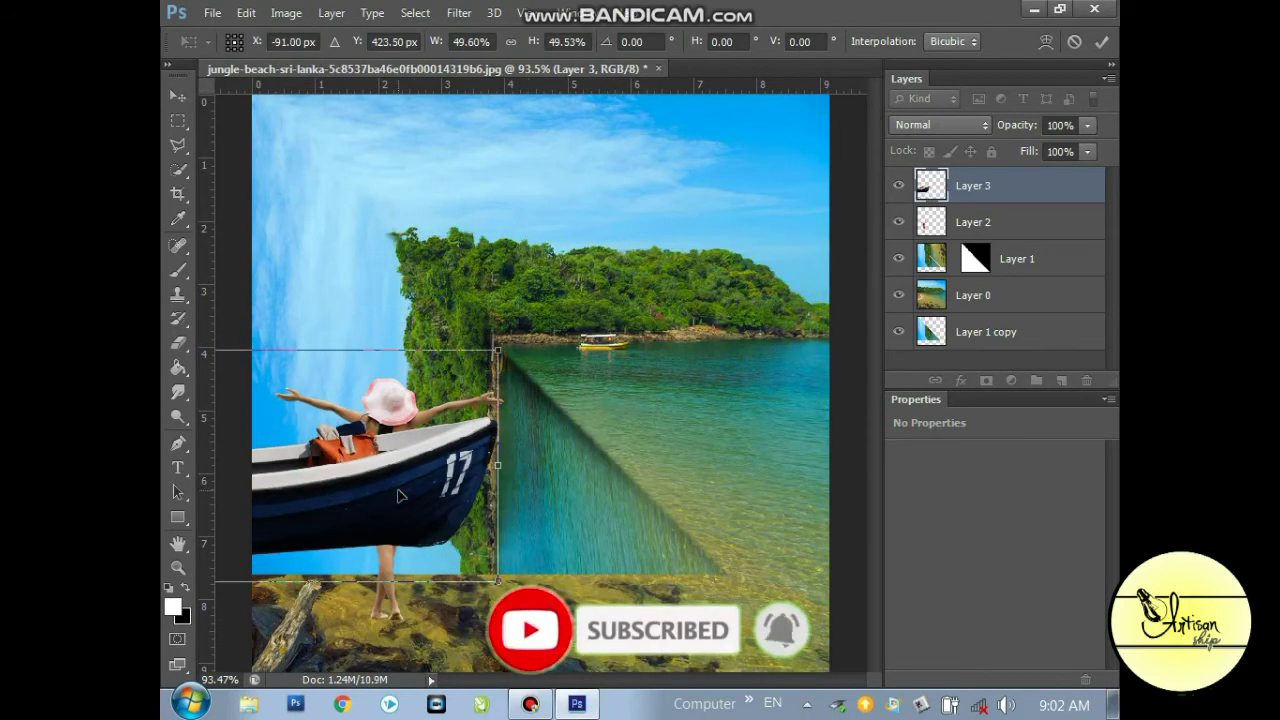
left_click_drag(394, 493, 727, 378)
left_click_drag(829, 235, 675, 297)
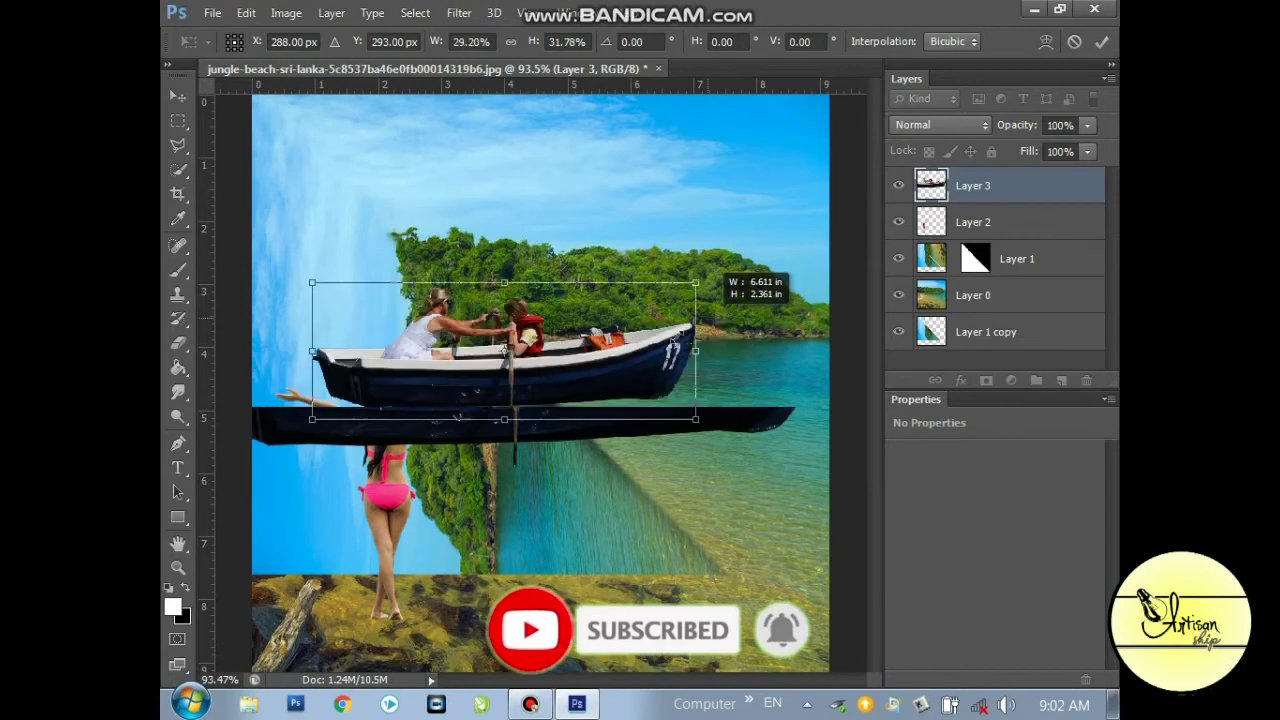
left_click_drag(596, 378, 765, 375)
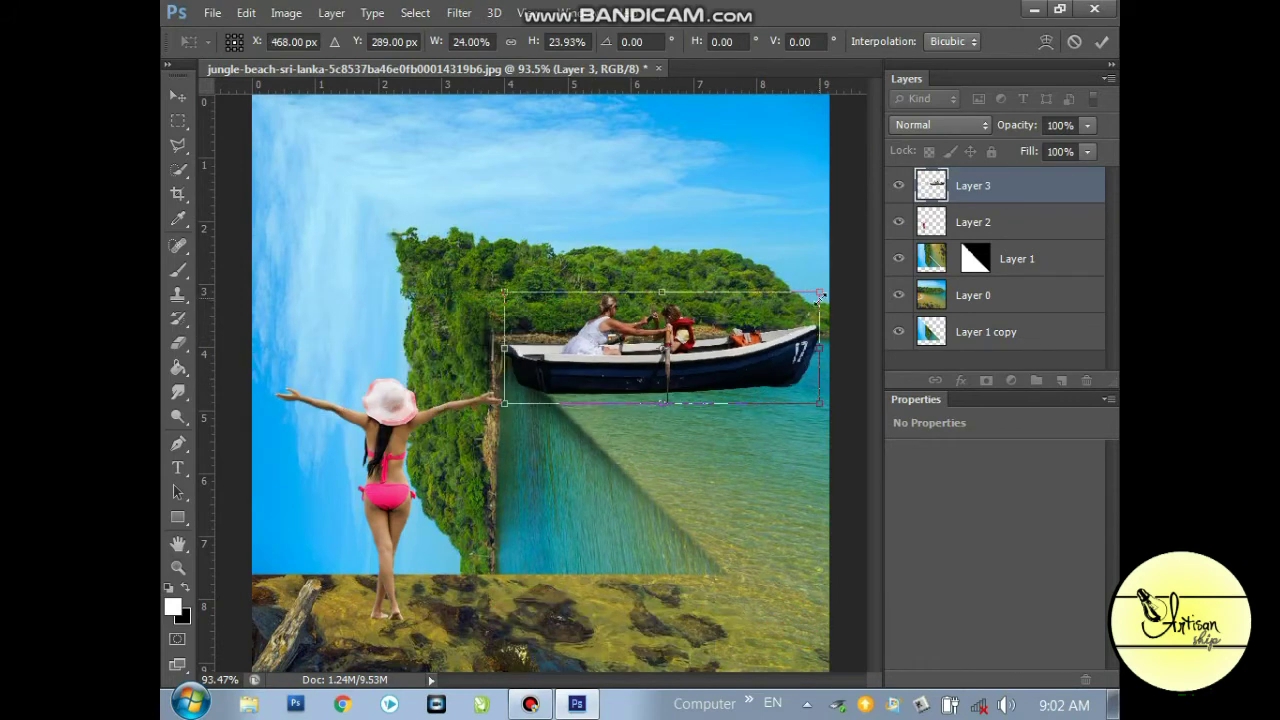
left_click_drag(819, 294, 747, 318)
left_click_drag(721, 370, 786, 450)
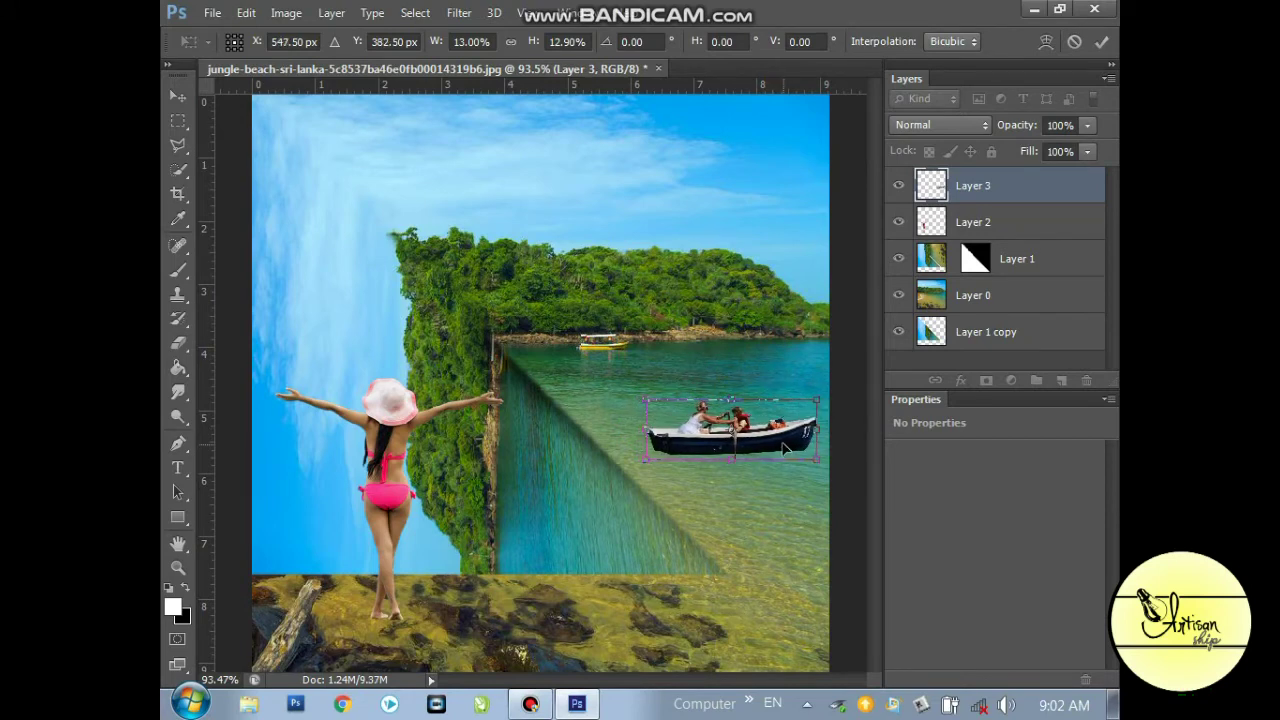
key("Return")
- Duplicate the boat layer to create Layer 3 copy
right_click(1014, 180)
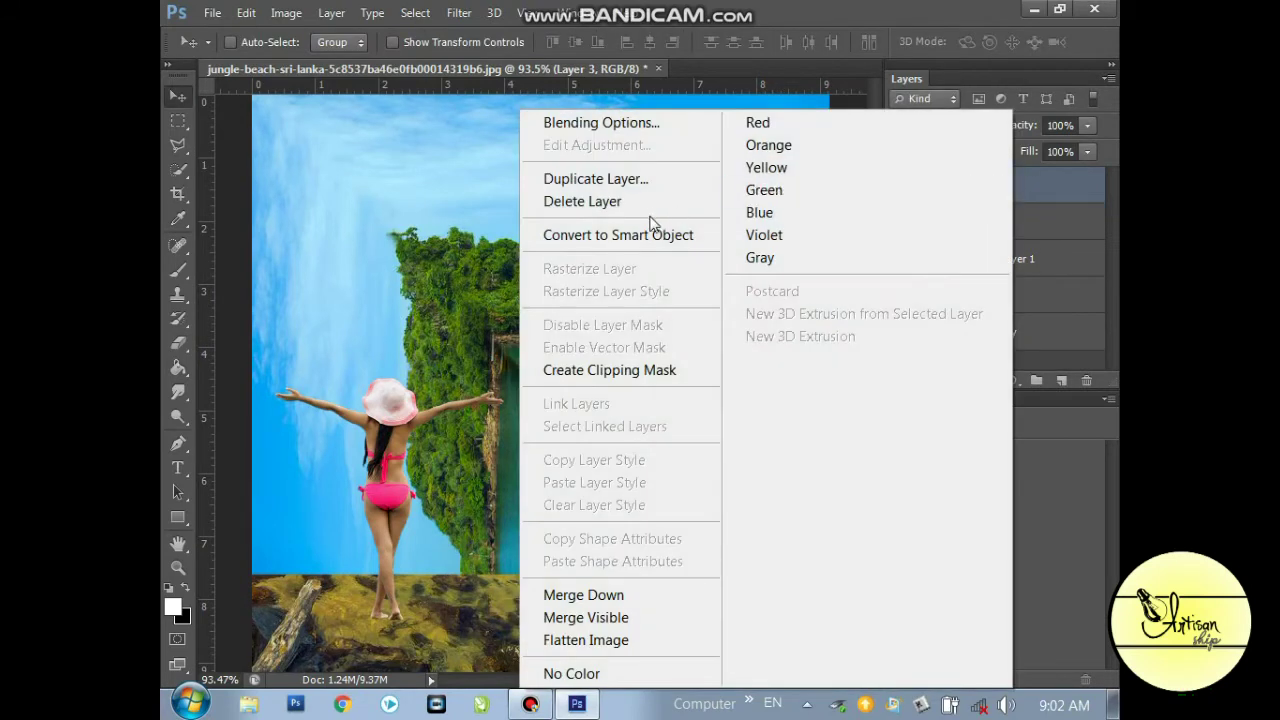
left_click(656, 180)
left_click(803, 212)
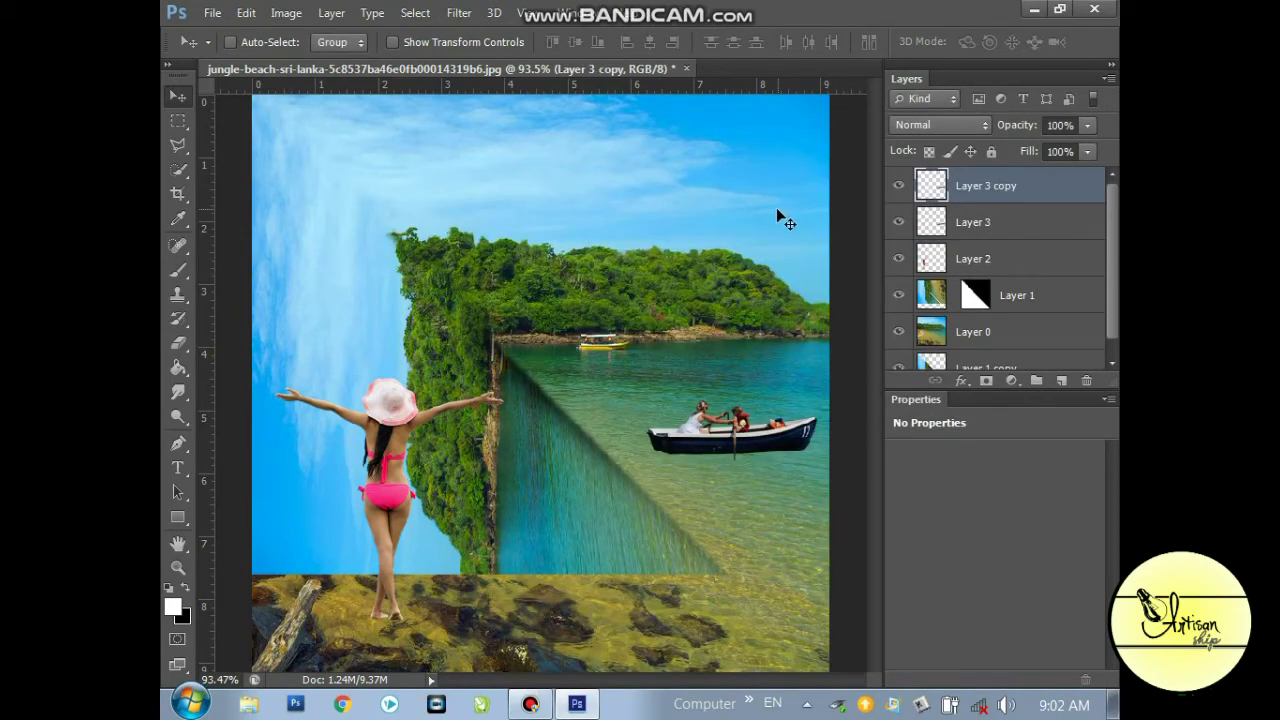
- Rotate the boat copy -90°, place it beside the cliff, and scale it to about 53%
key("ctrl+t")
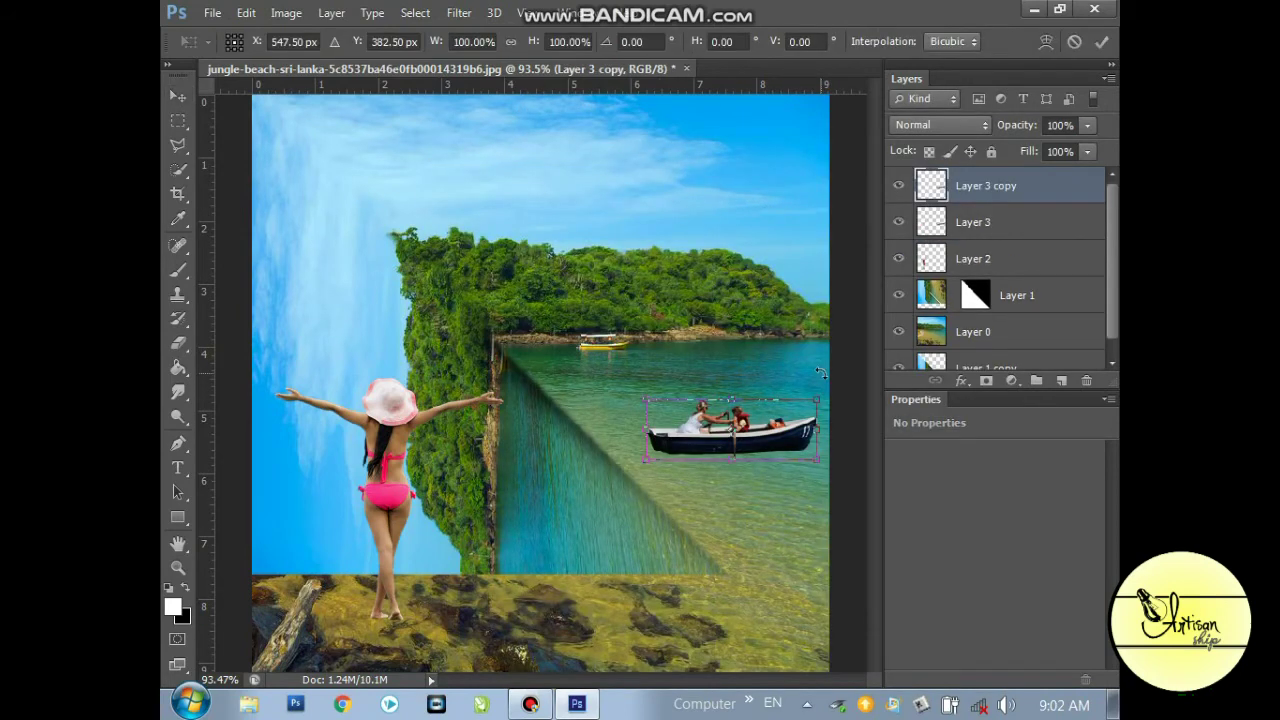
left_click_drag(820, 372, 686, 344)
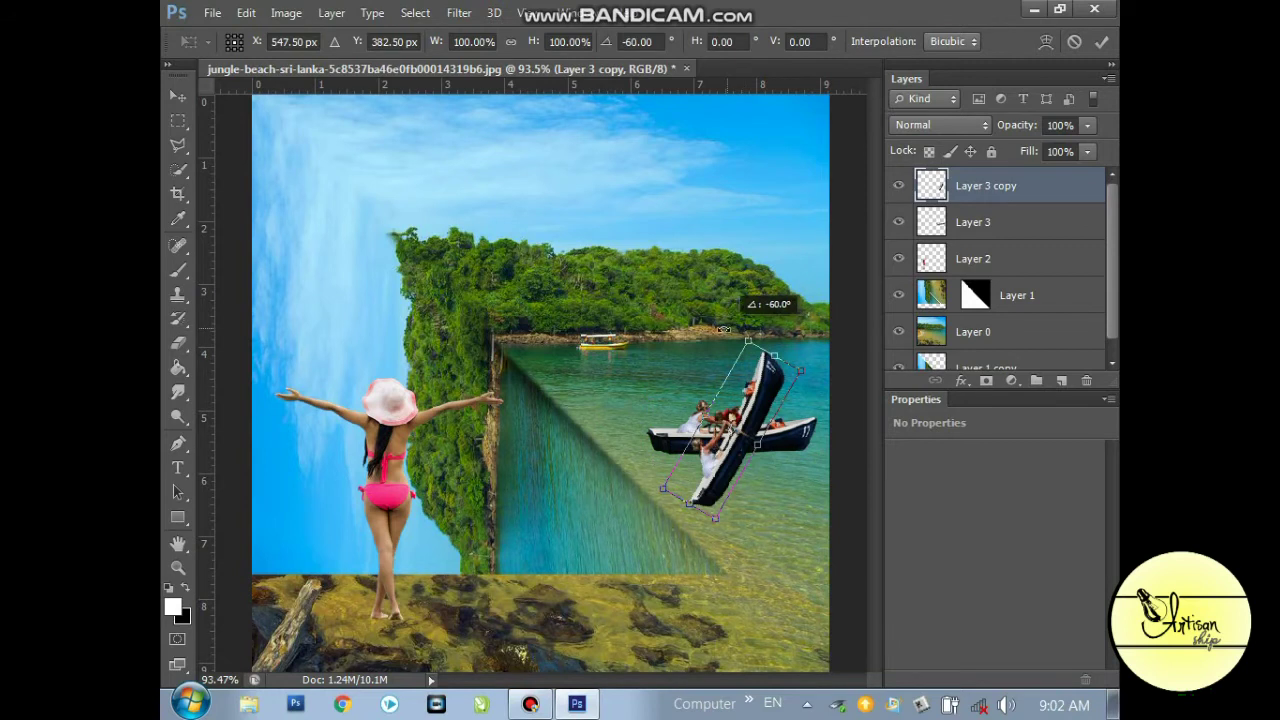
left_click_drag(743, 395, 545, 428)
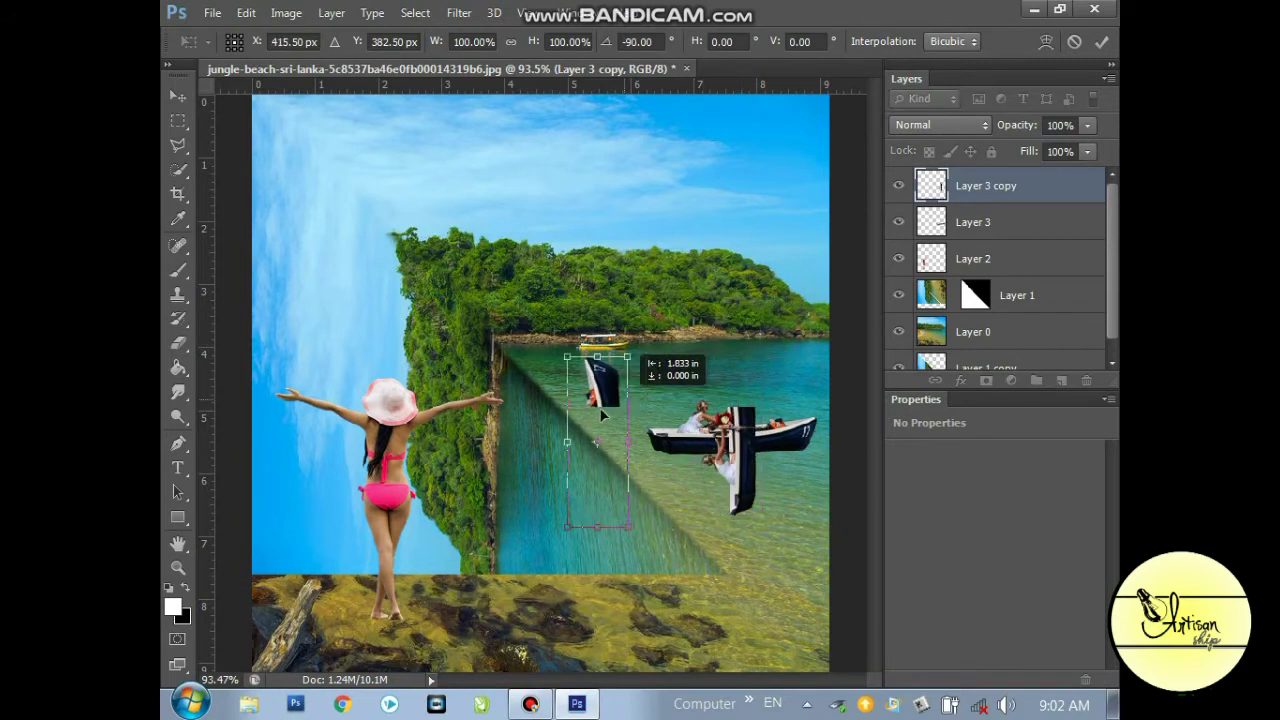
left_click_drag(566, 378, 540, 453)
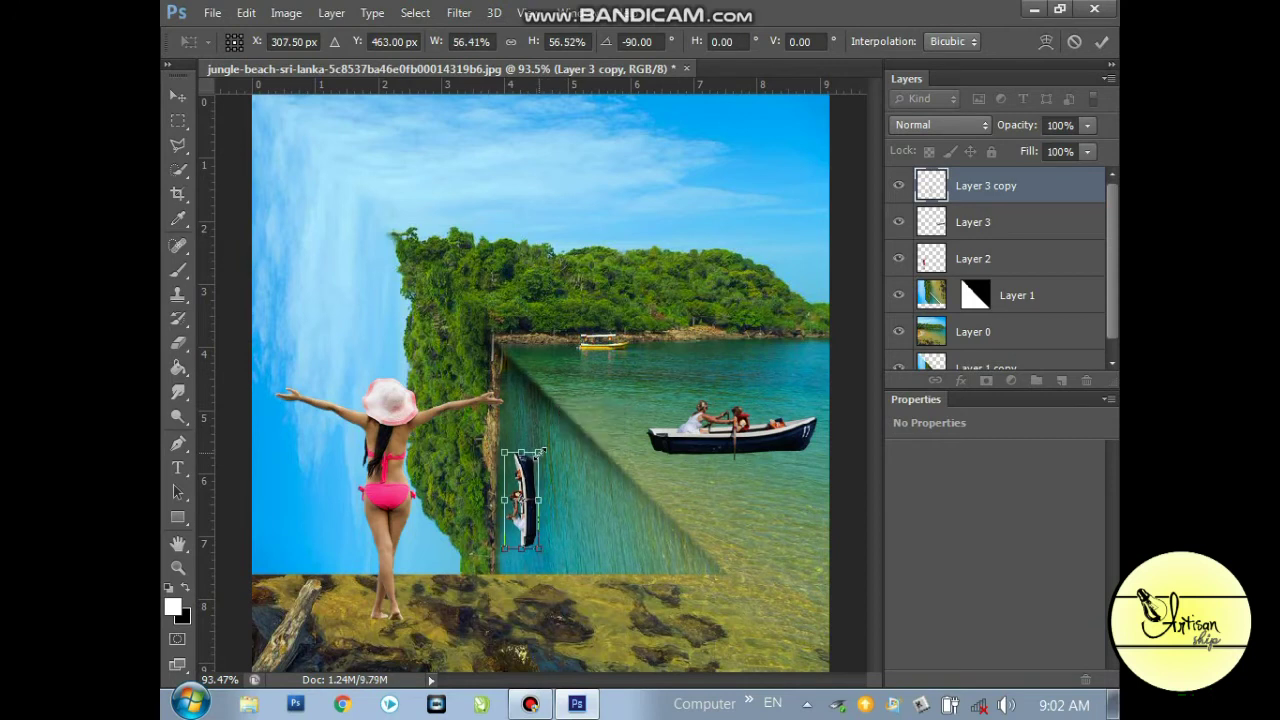
left_click_drag(530, 472, 524, 446)
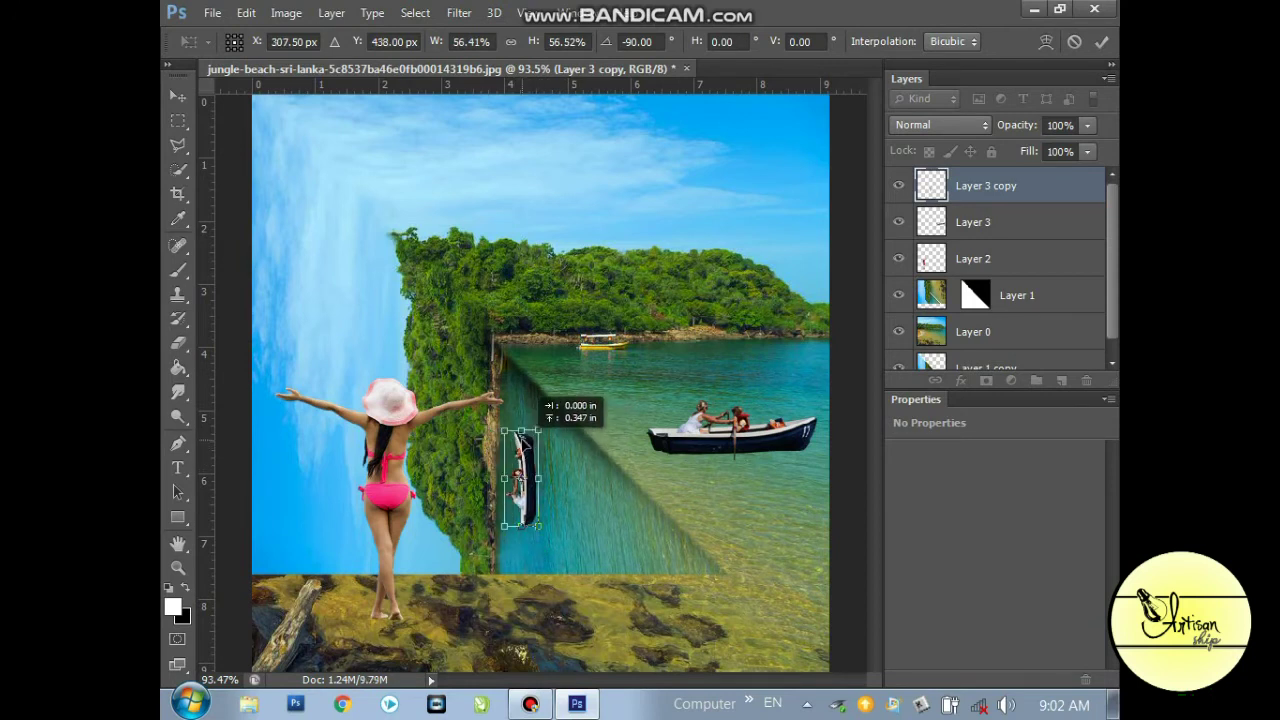
left_click_drag(538, 430, 536, 437)
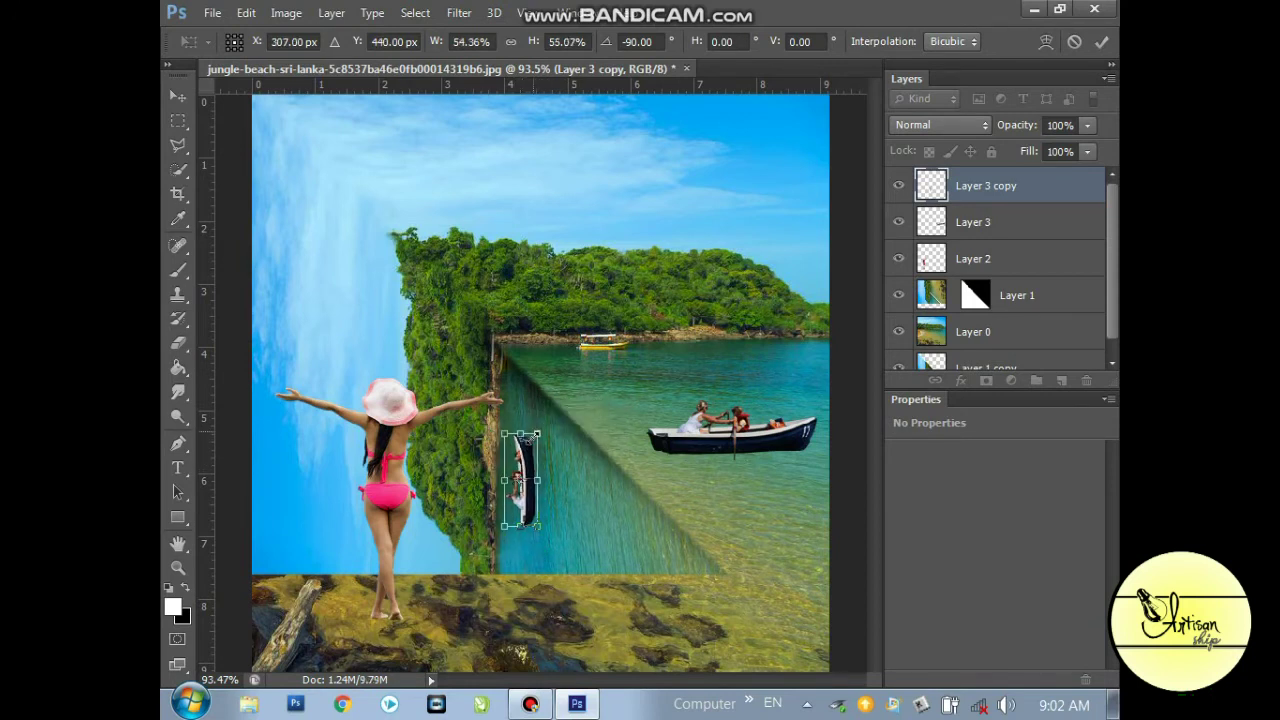
key("Return")
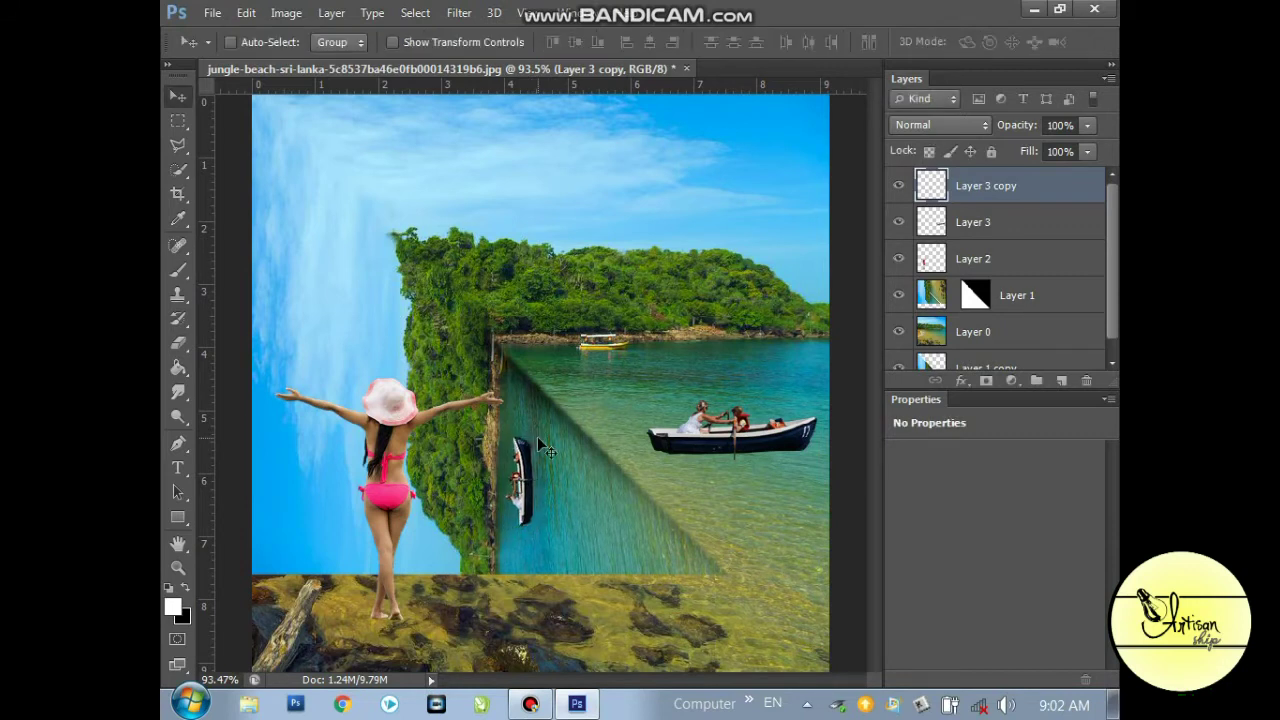
left_click_drag(1113, 305, 1113, 348)
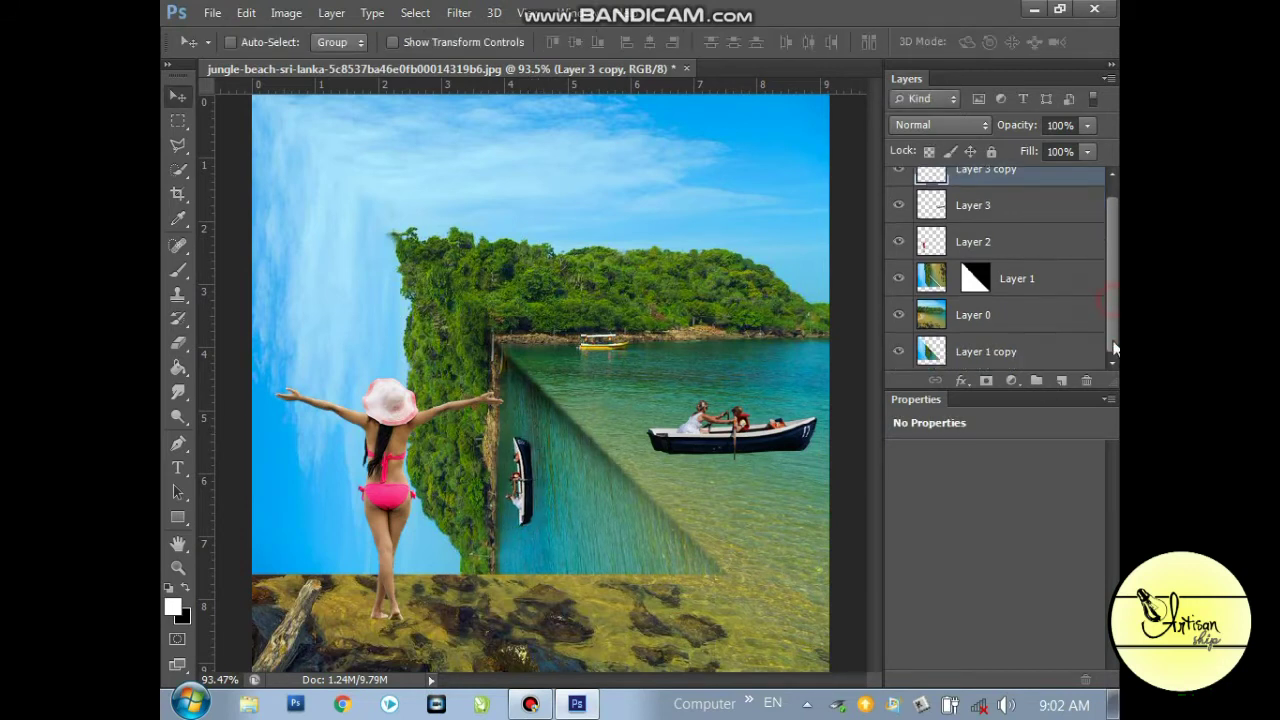
- Add a new layer named Shadow just above Layer 1, with the Brush set to black
left_click(1061, 382)
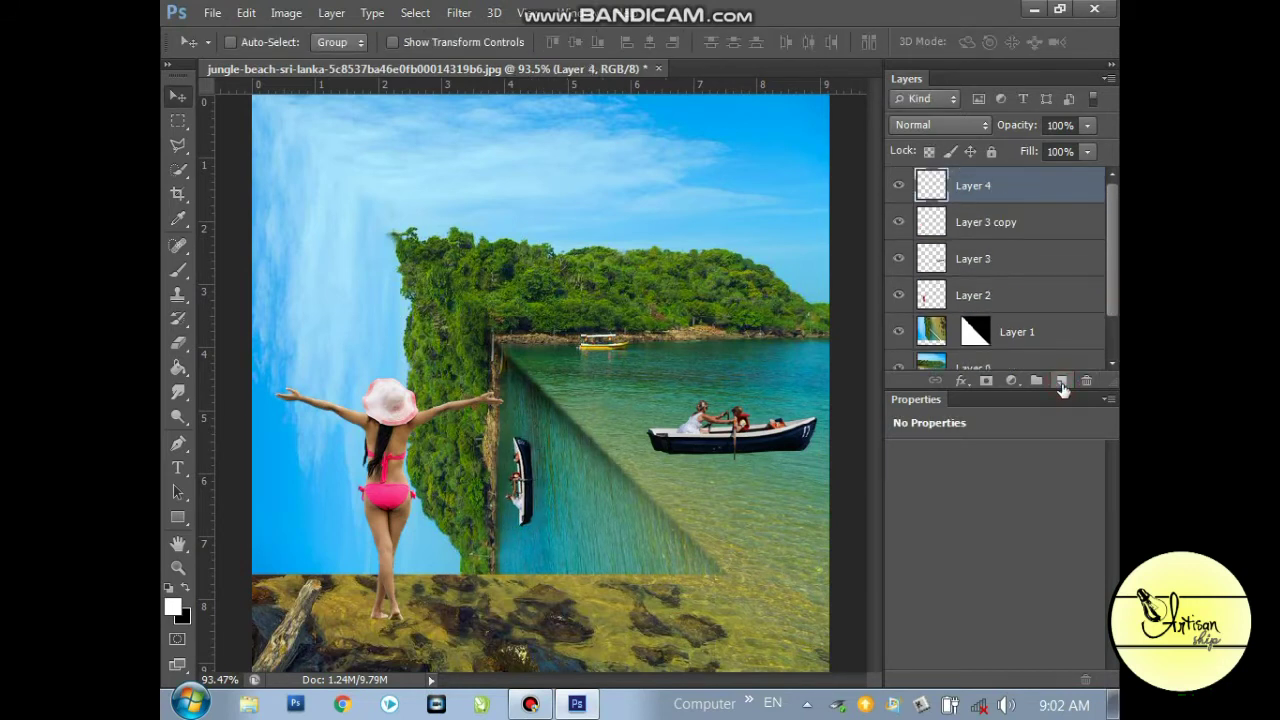
double_click(994, 186)
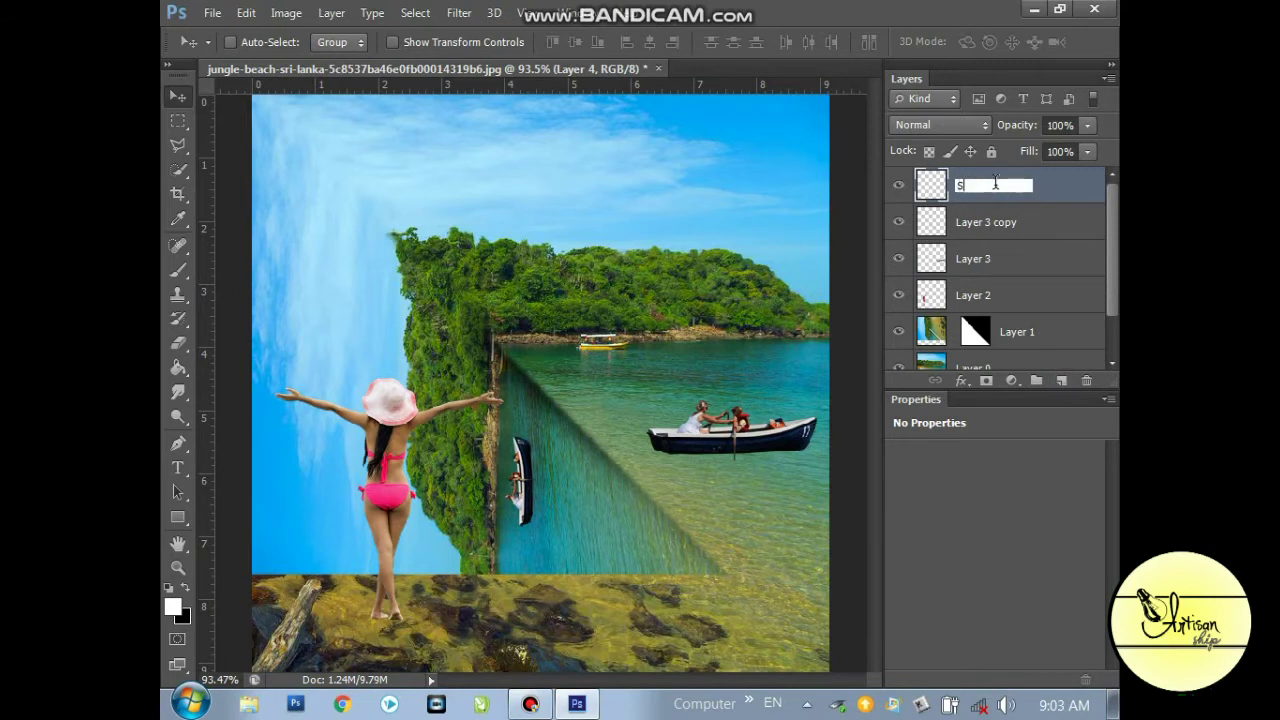
type("Shadow")
key("Return")
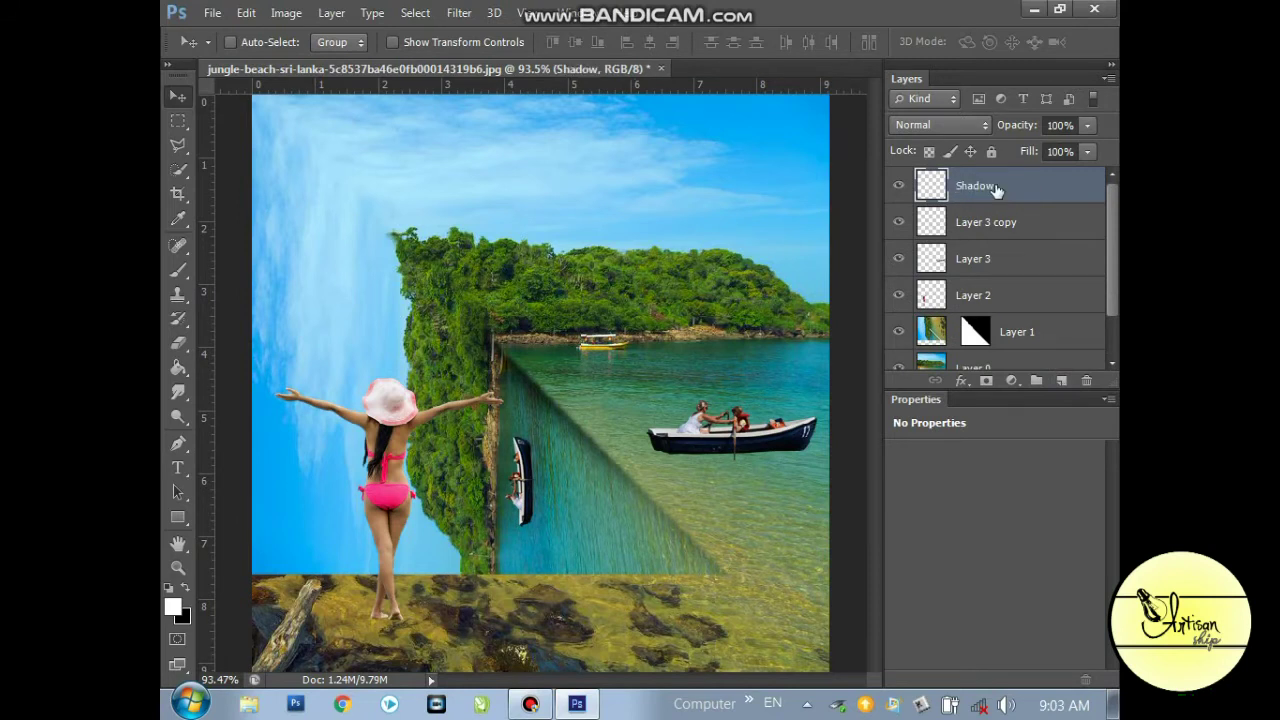
left_click_drag(996, 189, 1013, 316)
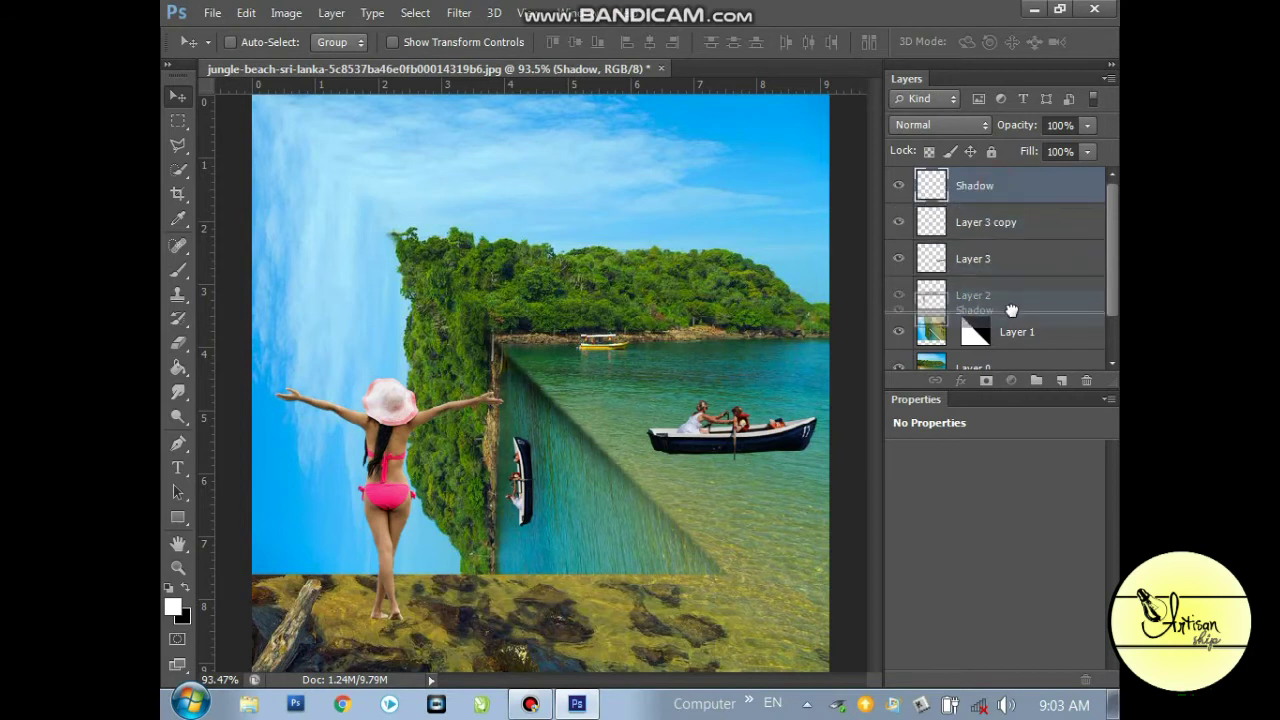
left_click(177, 271)
left_click(186, 590)
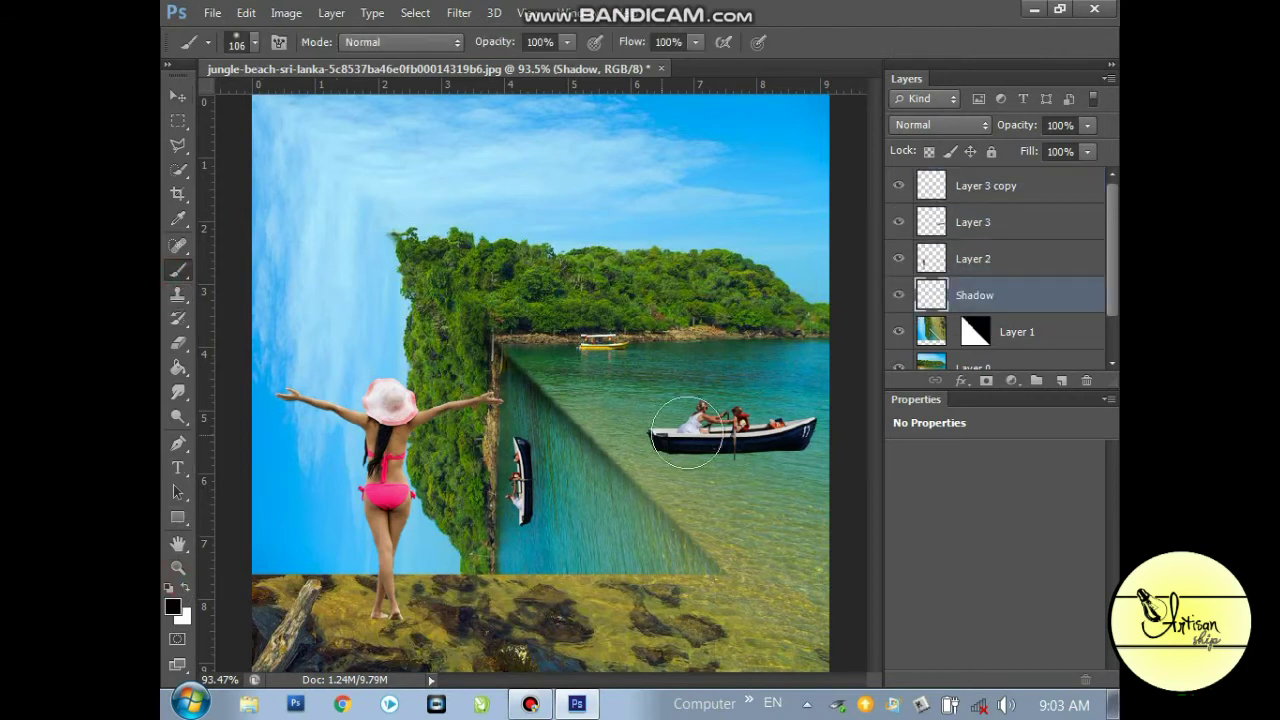
- Paint a soft black shadow under the boat hull with a 41 px brush
right_click(765, 433)
left_click_drag(845, 477, 824, 476)
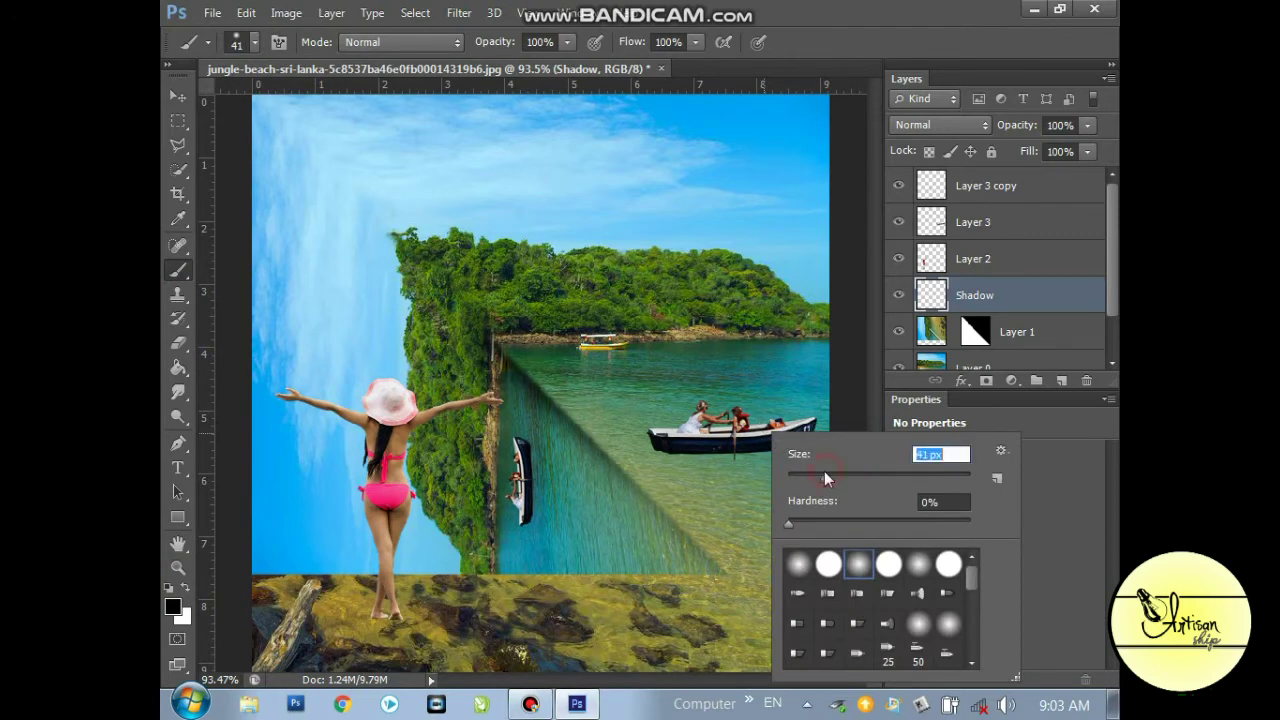
left_click(660, 446)
left_click_drag(681, 448, 765, 444)
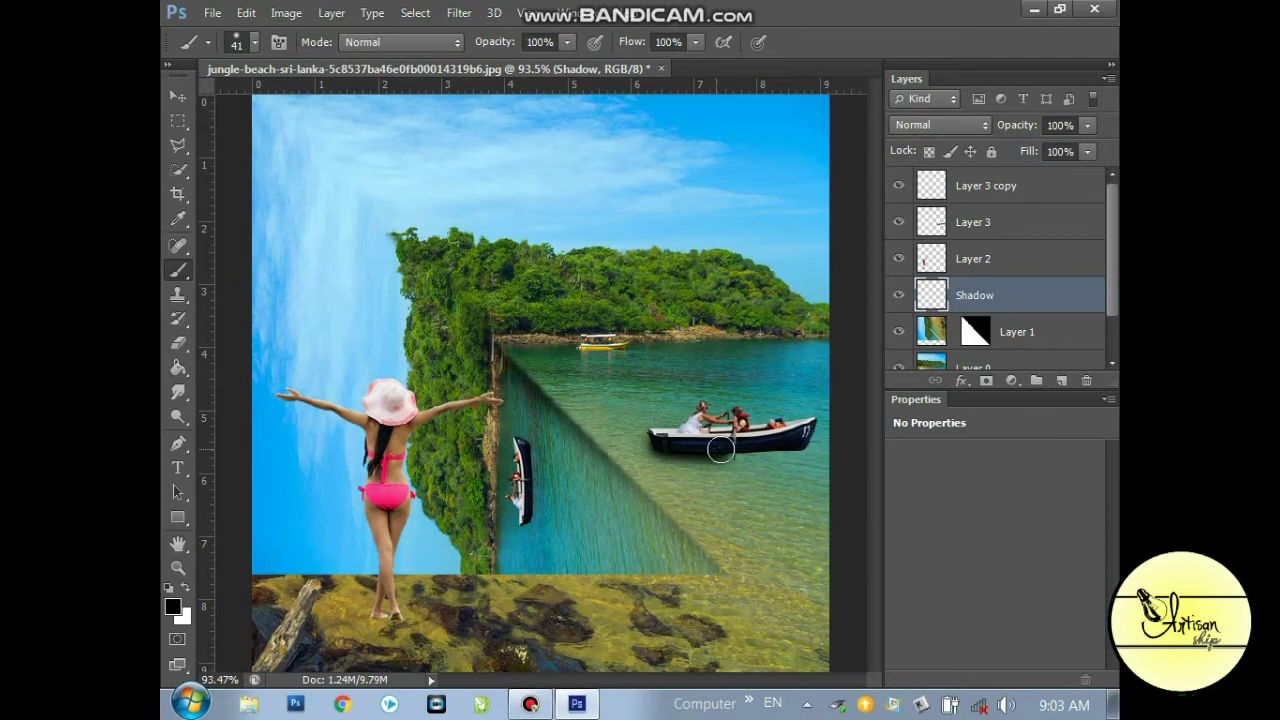
- Paint a black shadow on the rocks at the woman's feet with a 26 px brush
right_click(527, 461)
left_click_drag(578, 480, 565, 482)
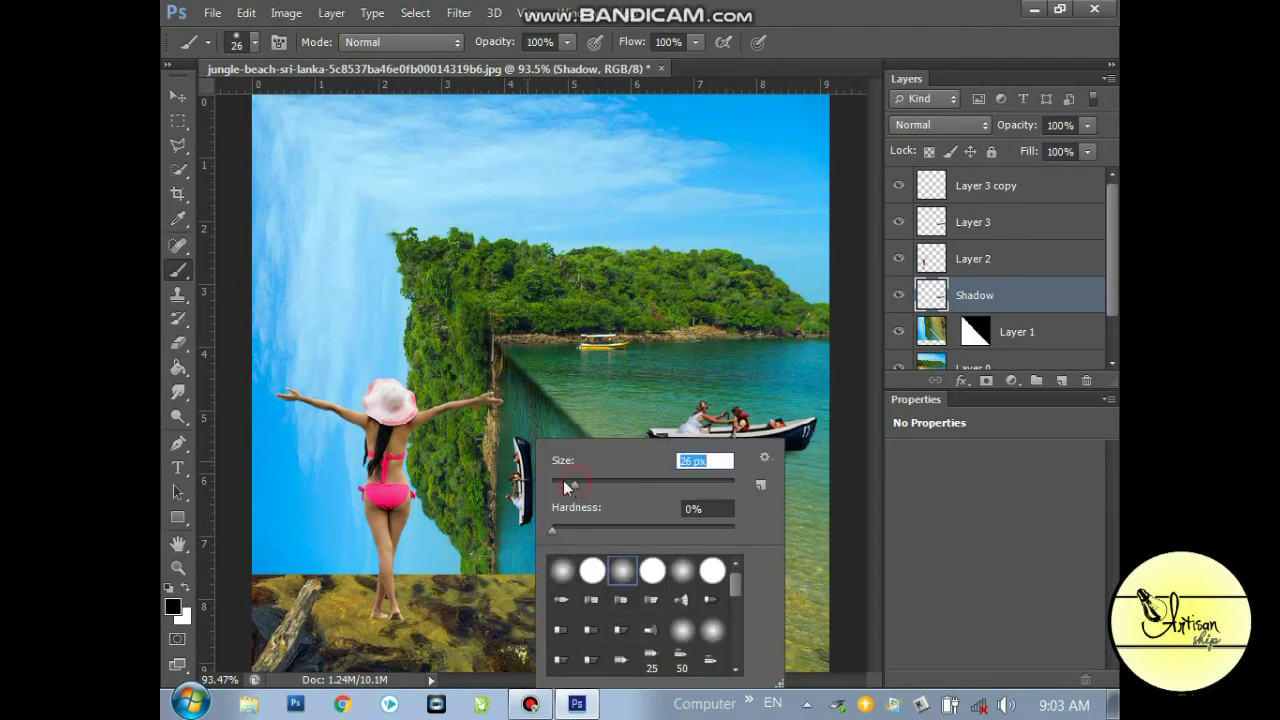
left_click(524, 521)
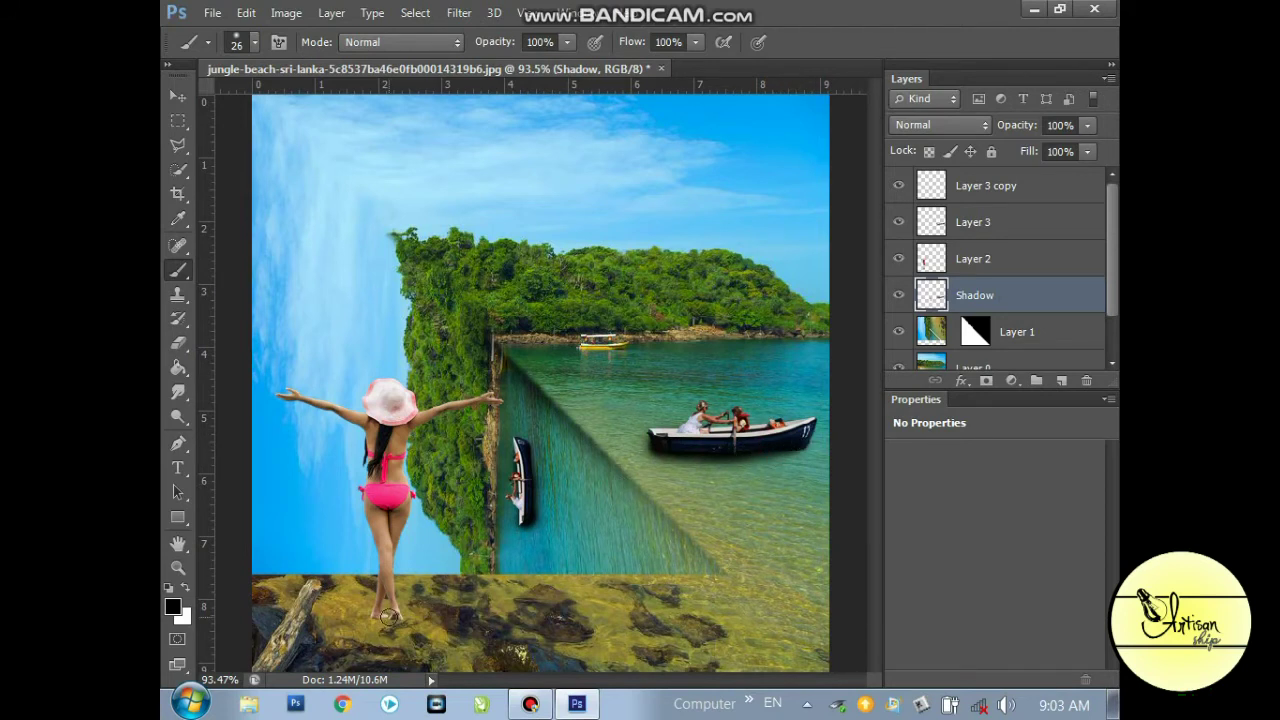
mouse_move(405, 606)
left_mouse_down()
mouse_move(438, 585)
mouse_move(364, 580)
mouse_move(462, 568)
left_mouse_up()
- Remove the stray shadow above the rock edge with a Polygonal Lasso selection, then deselect
left_click(178, 145)
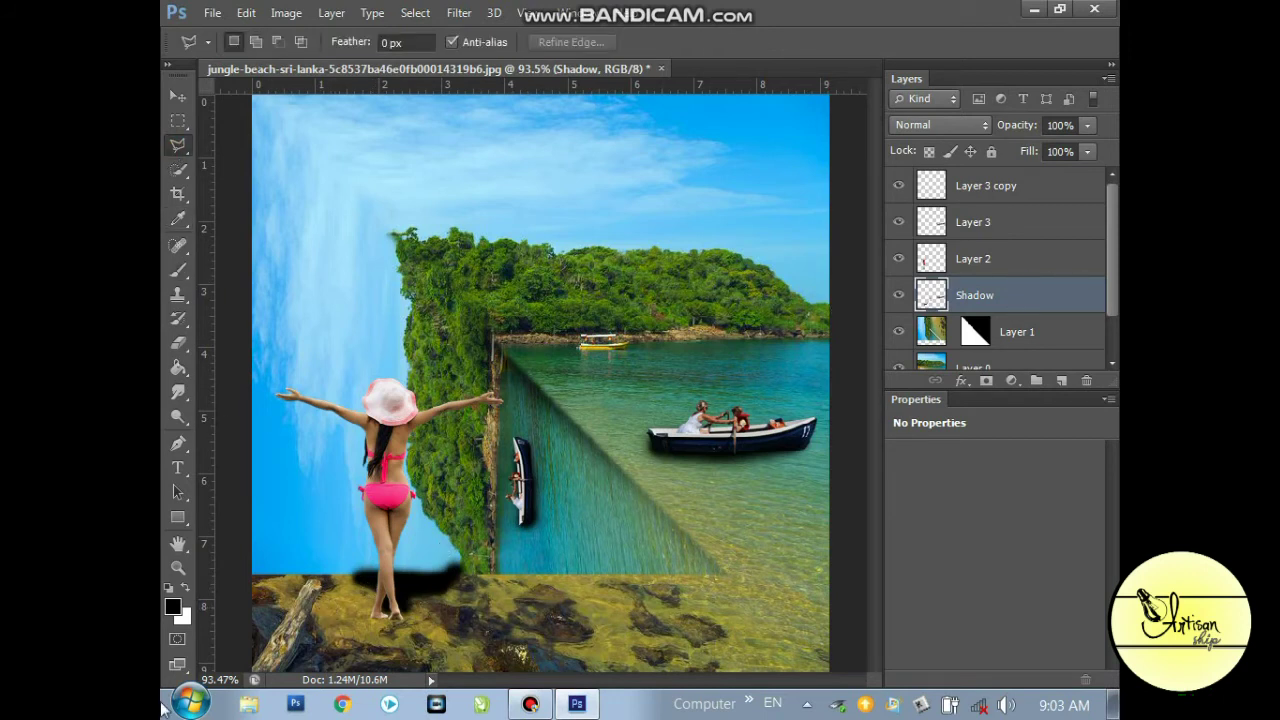
left_click(341, 578)
left_click(491, 574)
left_click(441, 508)
left_click(332, 558)
left_click(344, 578)
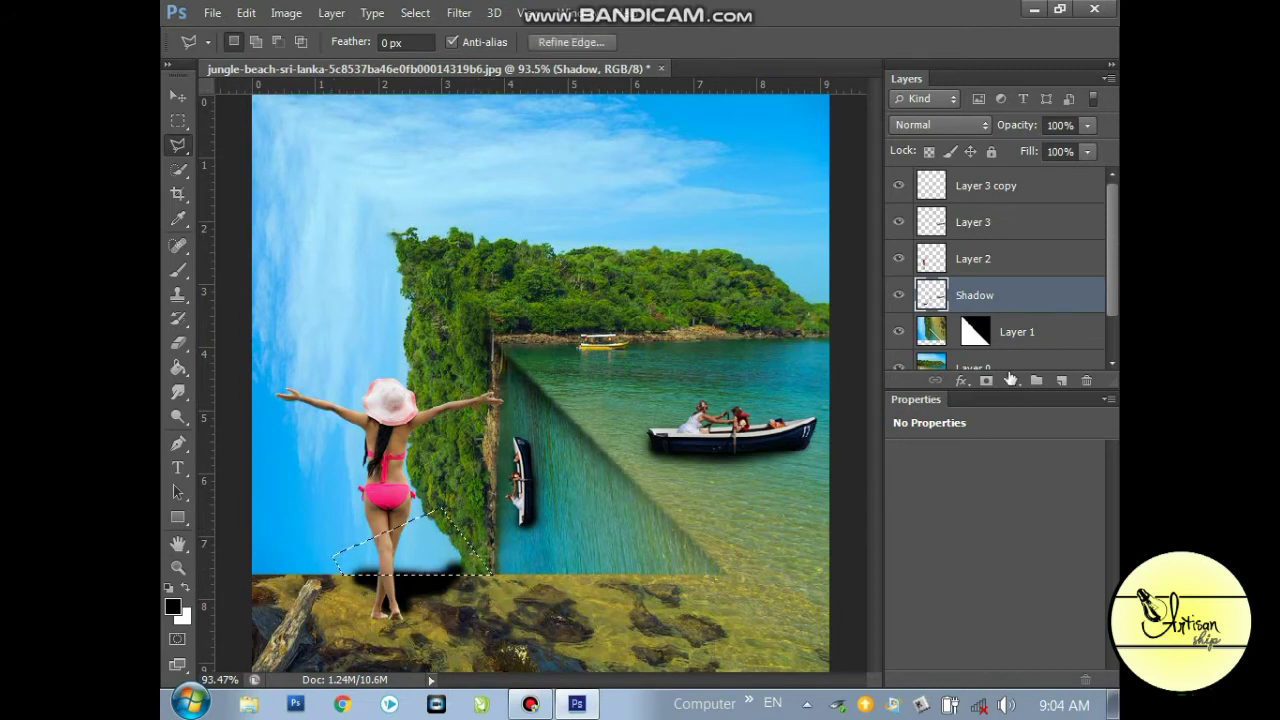
left_click(177, 96)
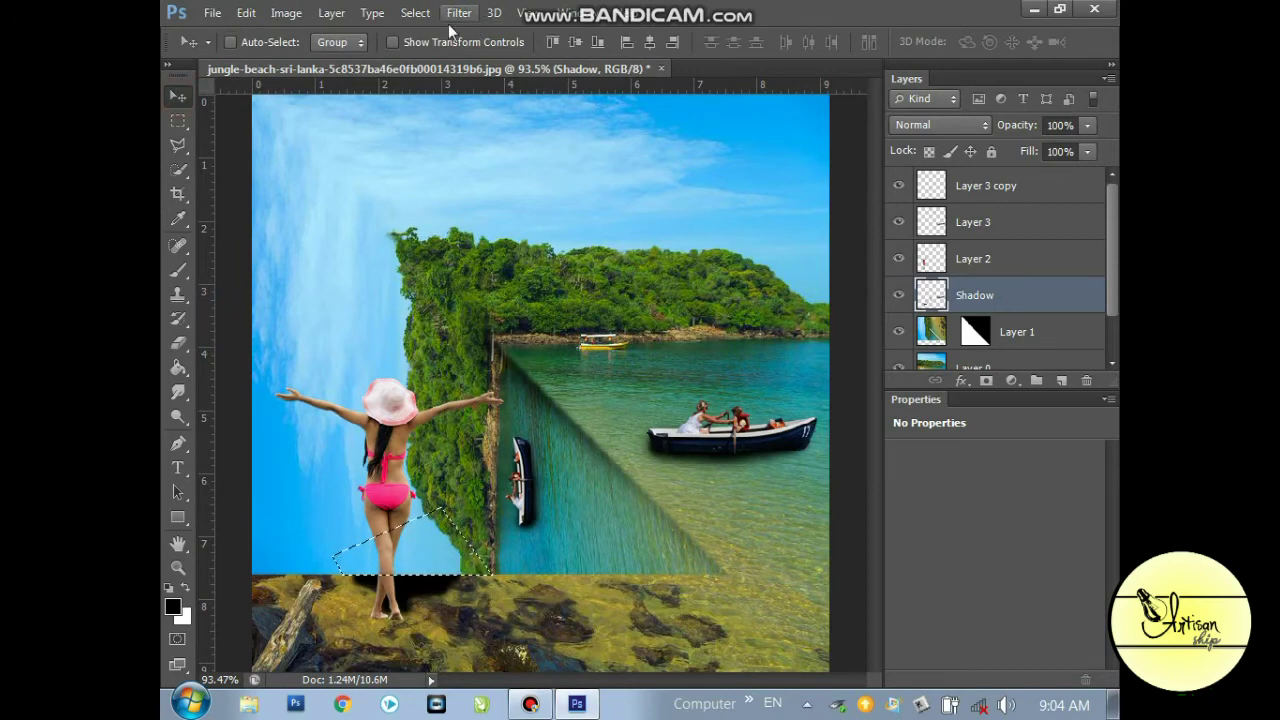
left_click(415, 13)
left_click(442, 58)
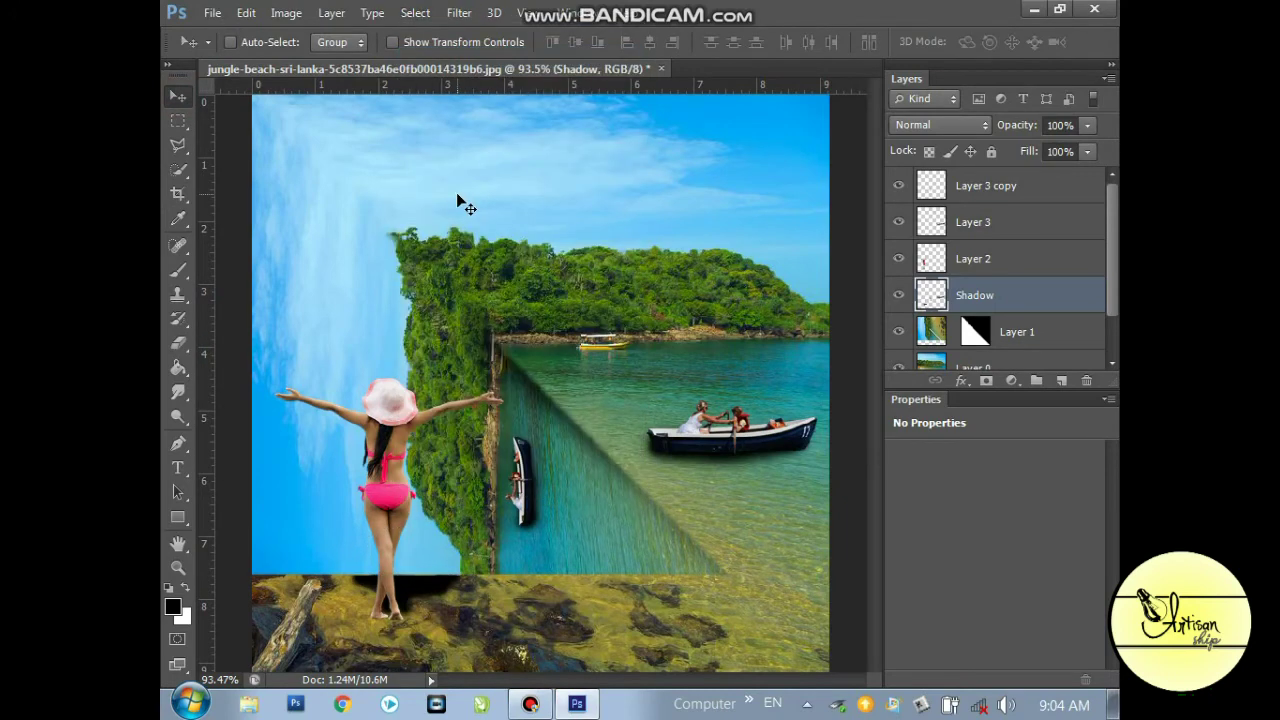
- Set the Shadow layer's opacity to 75%
left_click(1061, 127)
key("Return")
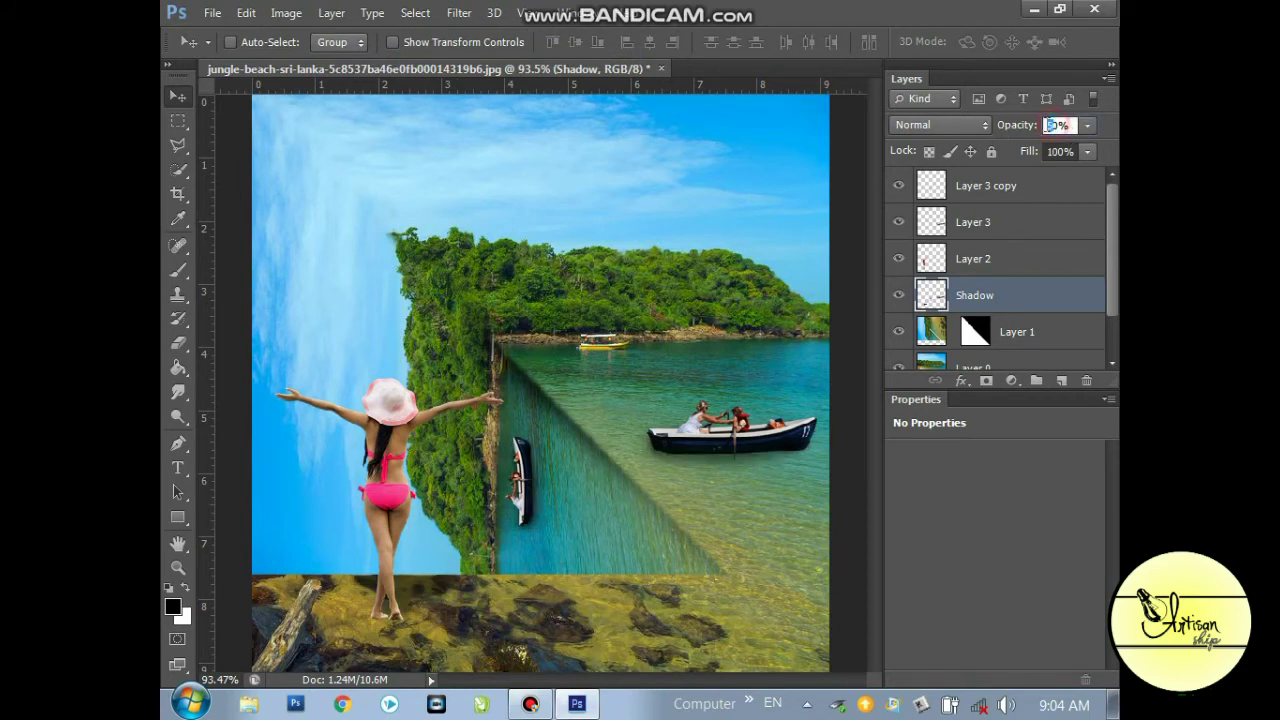
left_click_drag(1037, 129, 1038, 129)
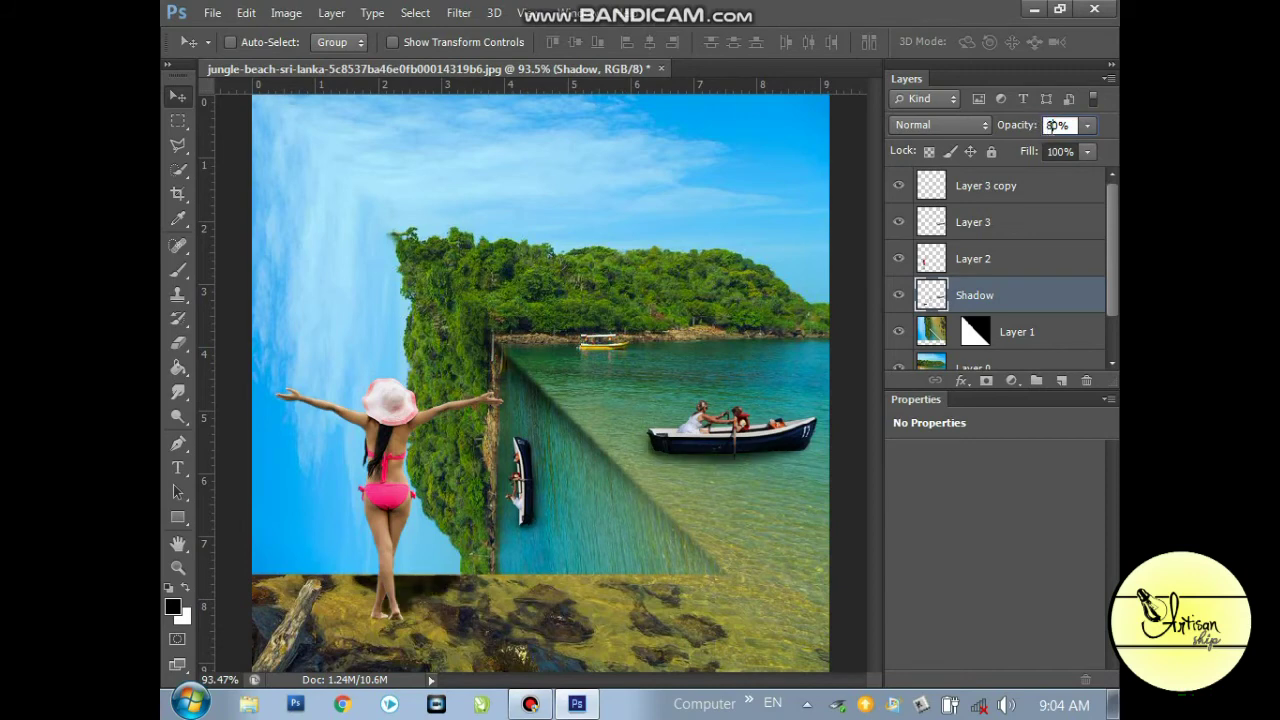
left_click_drag(1037, 127, 1038, 127)
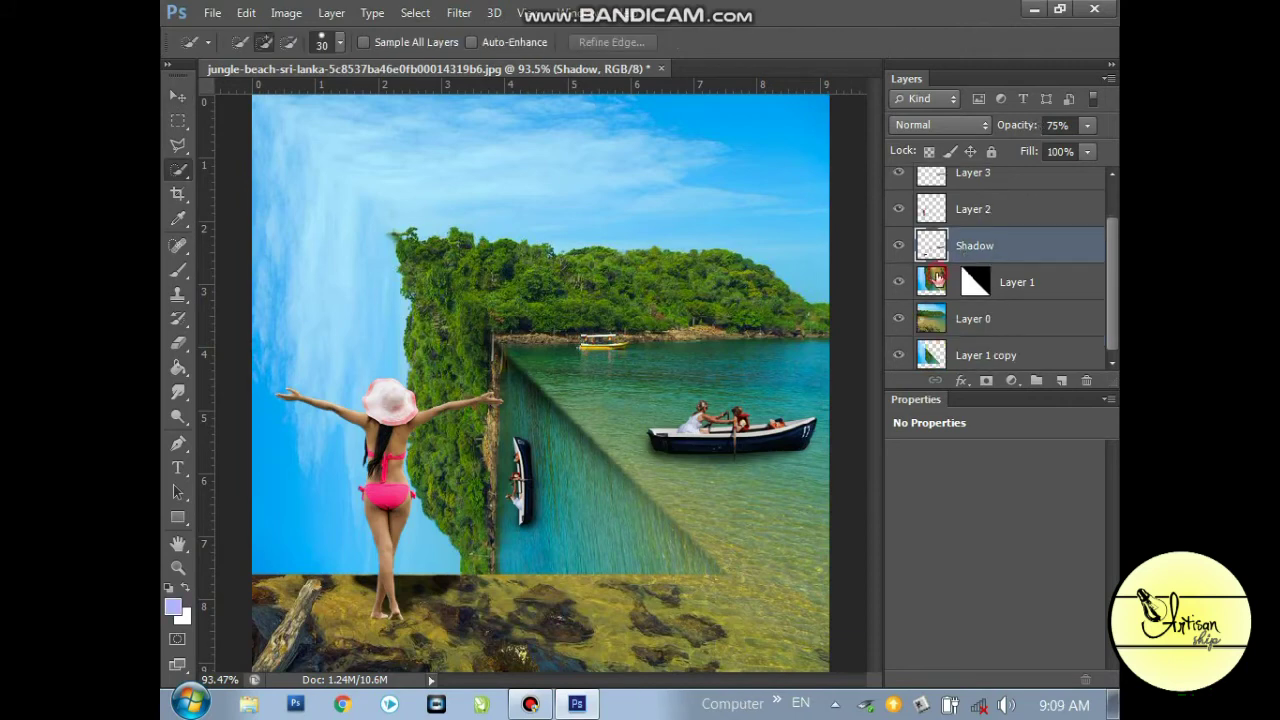
- Apply Hue/Saturation to Layer 1: Hue 15, Saturation +10, Lightness -14
left_click(937, 279)
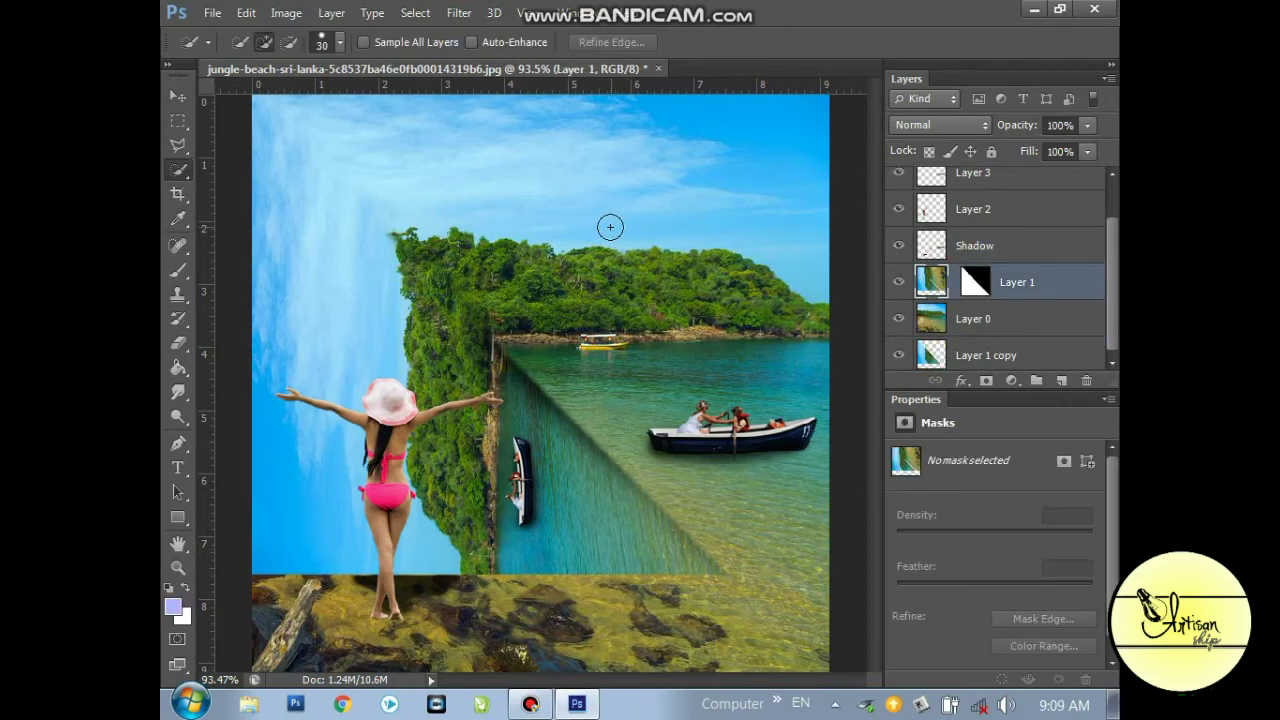
left_click(278, 13)
mouse_move(325, 70)
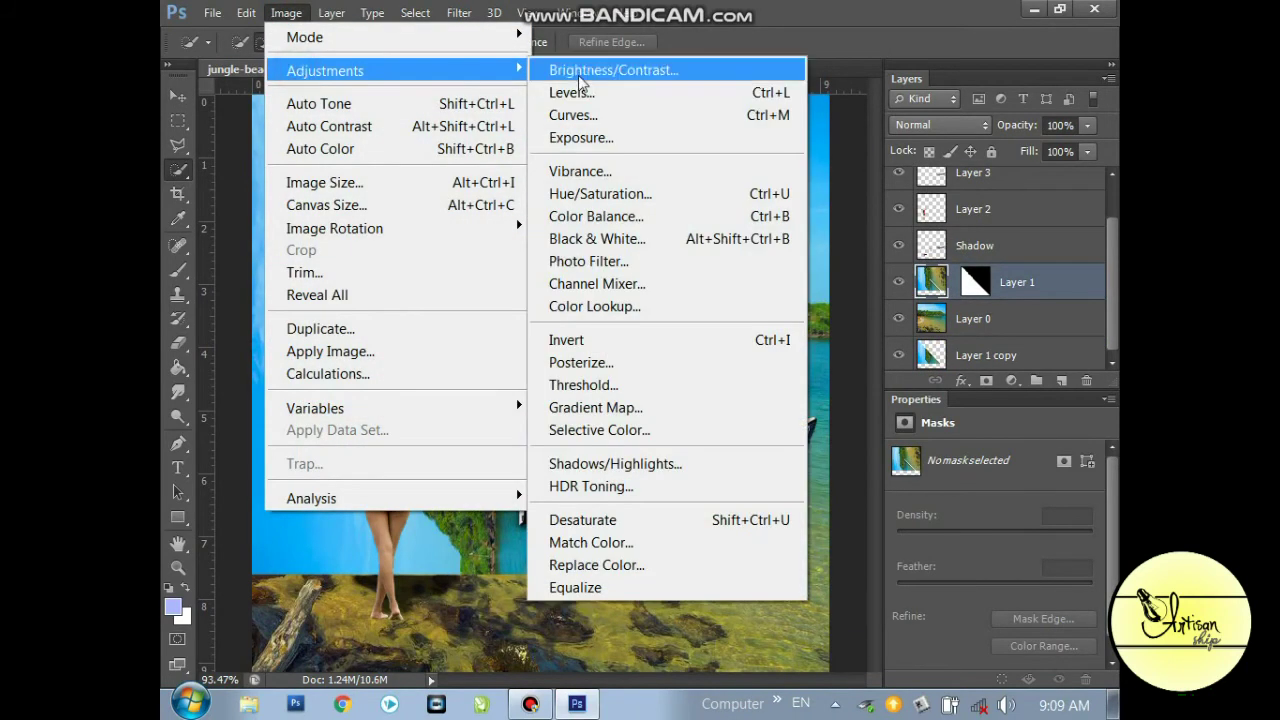
left_click(620, 194)
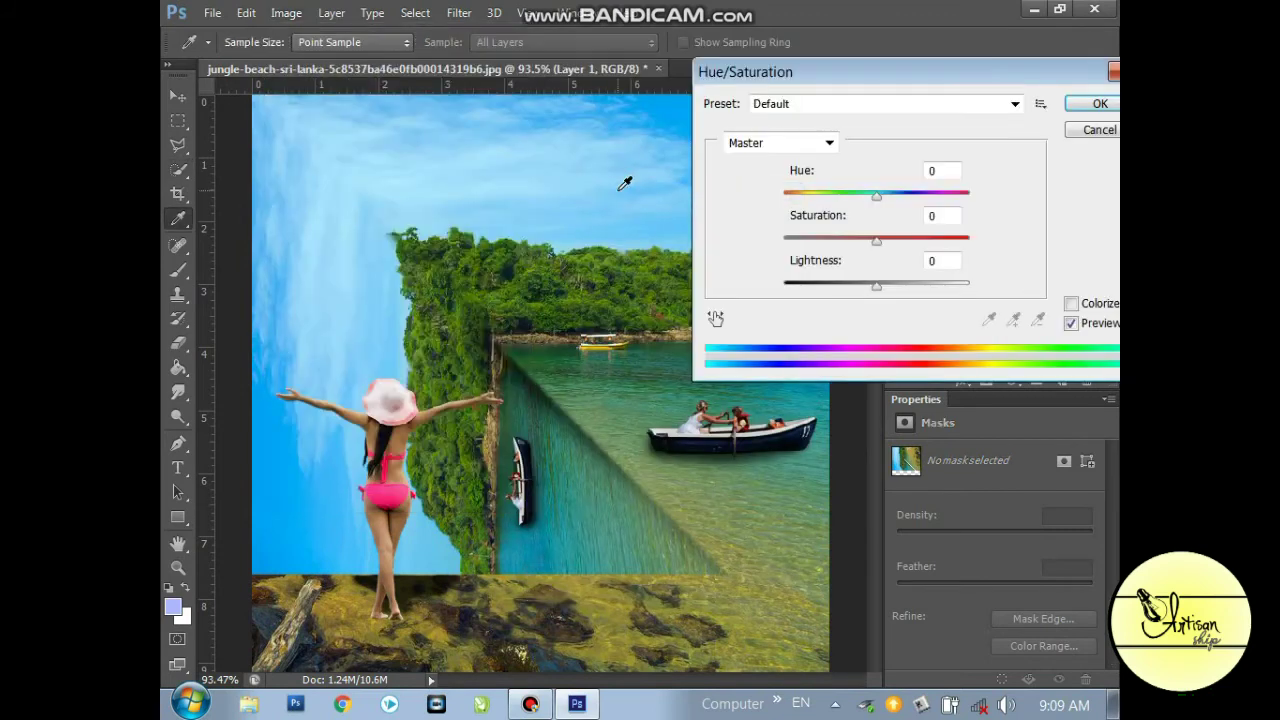
double_click(934, 170)
type("15")
left_click_drag(876, 241, 896, 242)
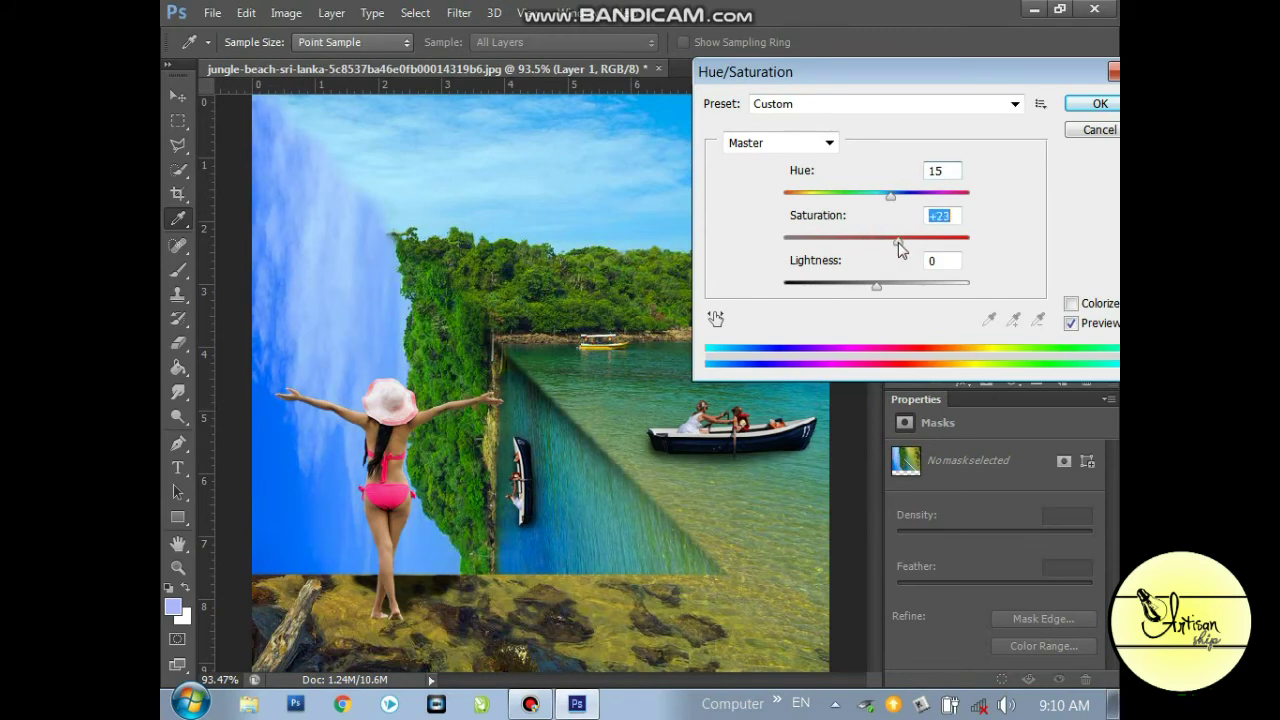
mouse_move(898, 248)
left_mouse_down()
mouse_move(871, 246)
mouse_move(888, 247)
mouse_move(864, 290)
left_mouse_up()
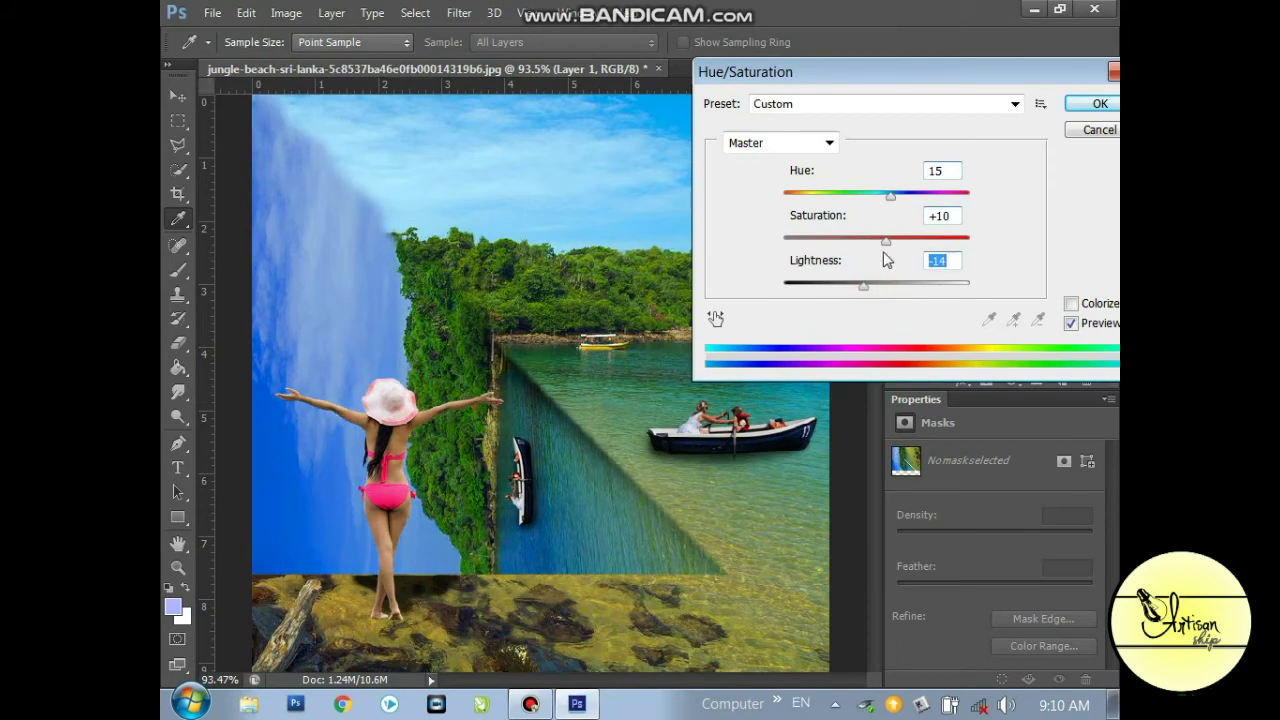
left_click(1075, 105)
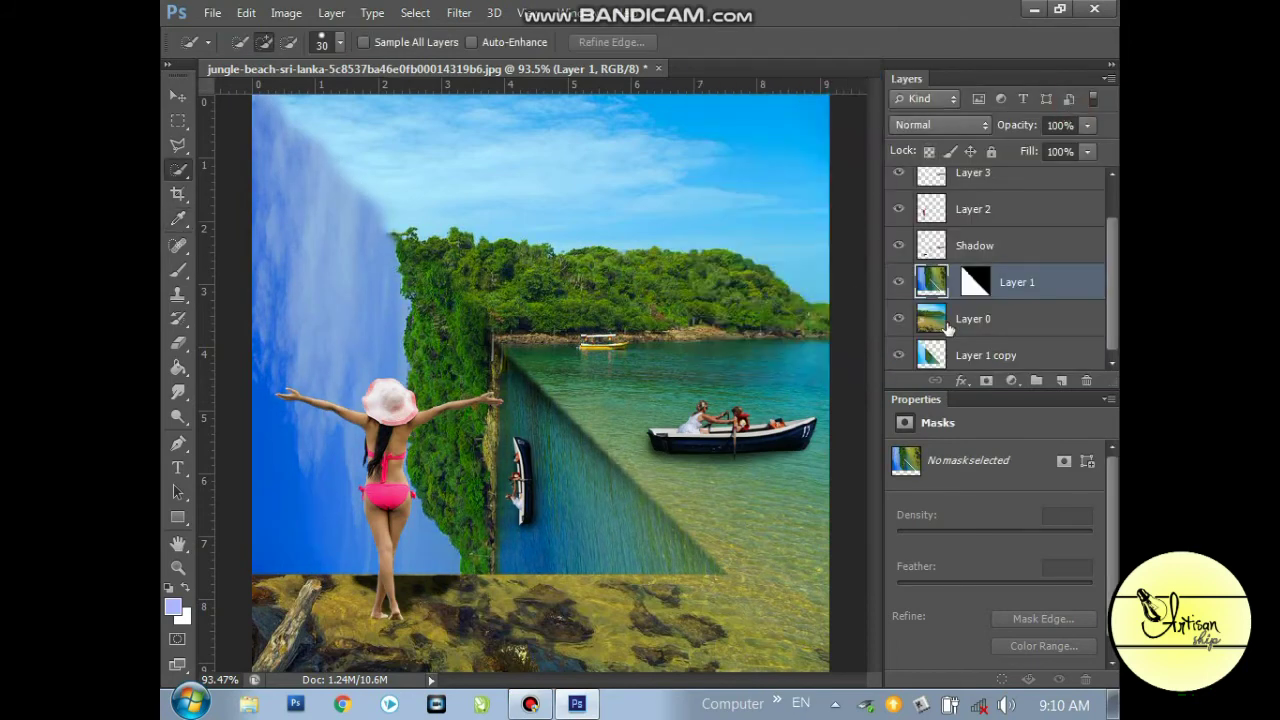
left_click(960, 322)
- Give Layer 0 Hue 15, Saturation +15, Lightness +15, then select Layer 1's waterfall sky area
left_click(286, 13)
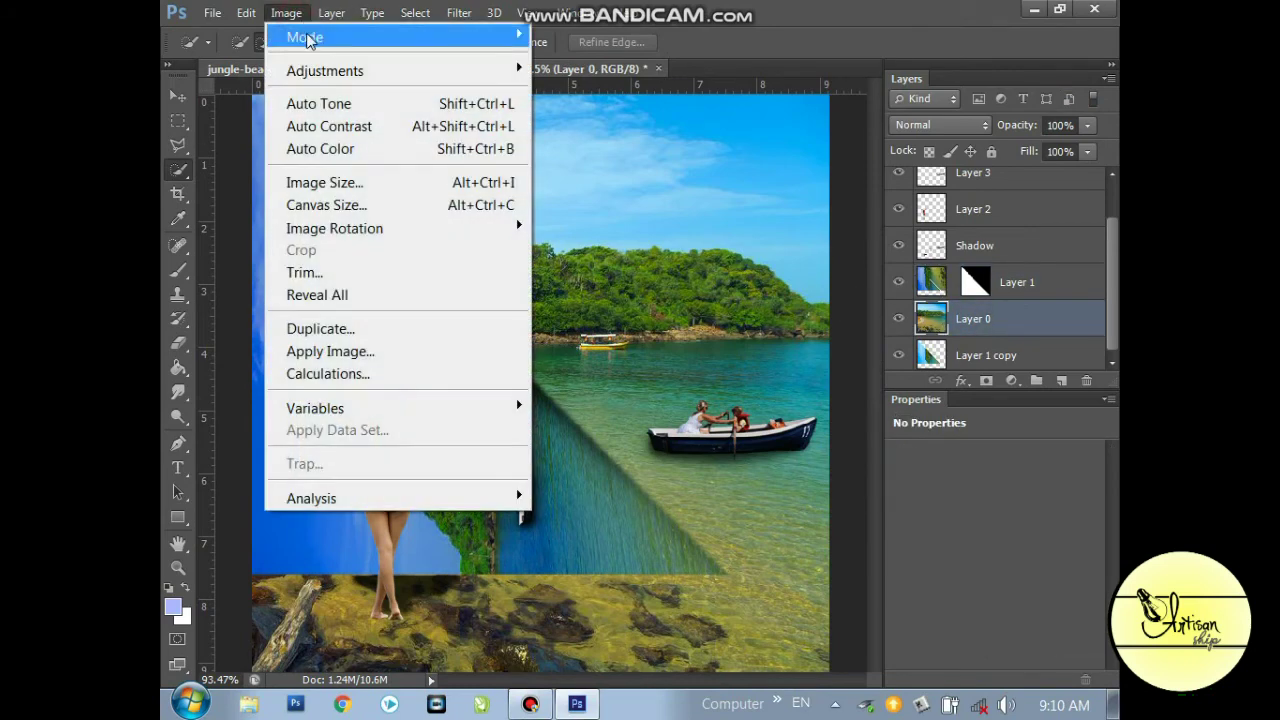
left_click(590, 194)
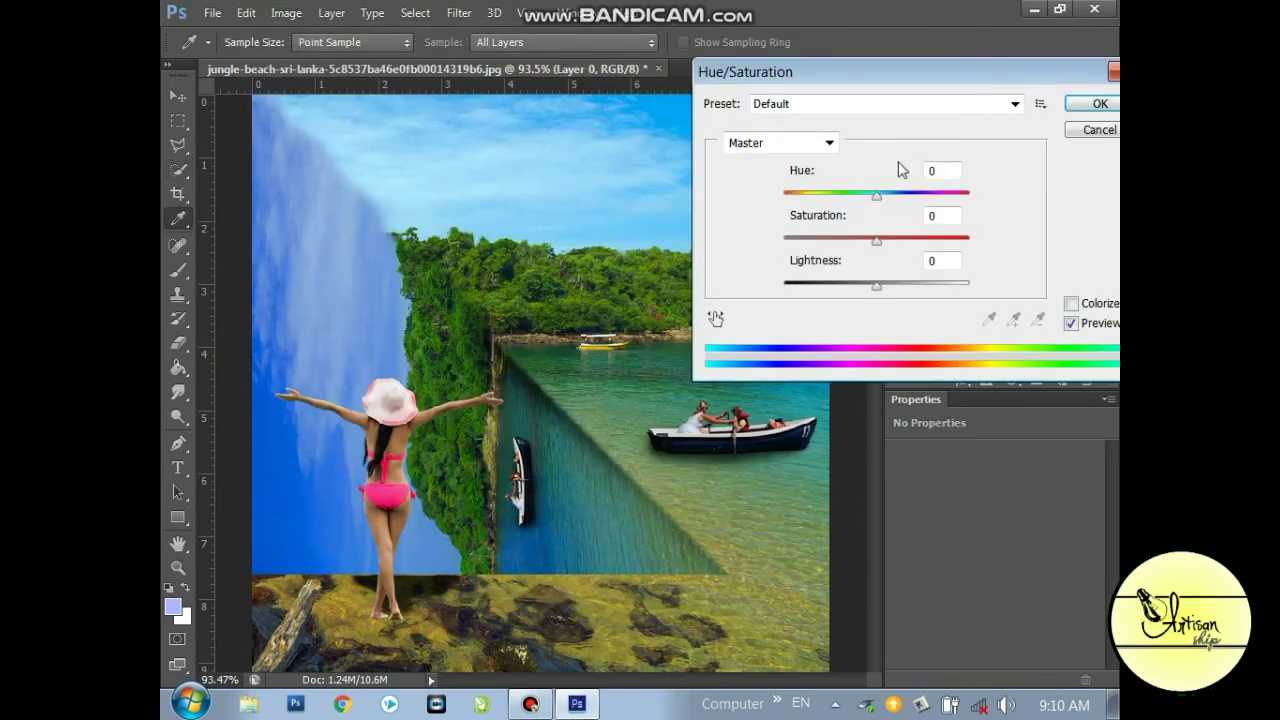
double_click(943, 170)
type("15")
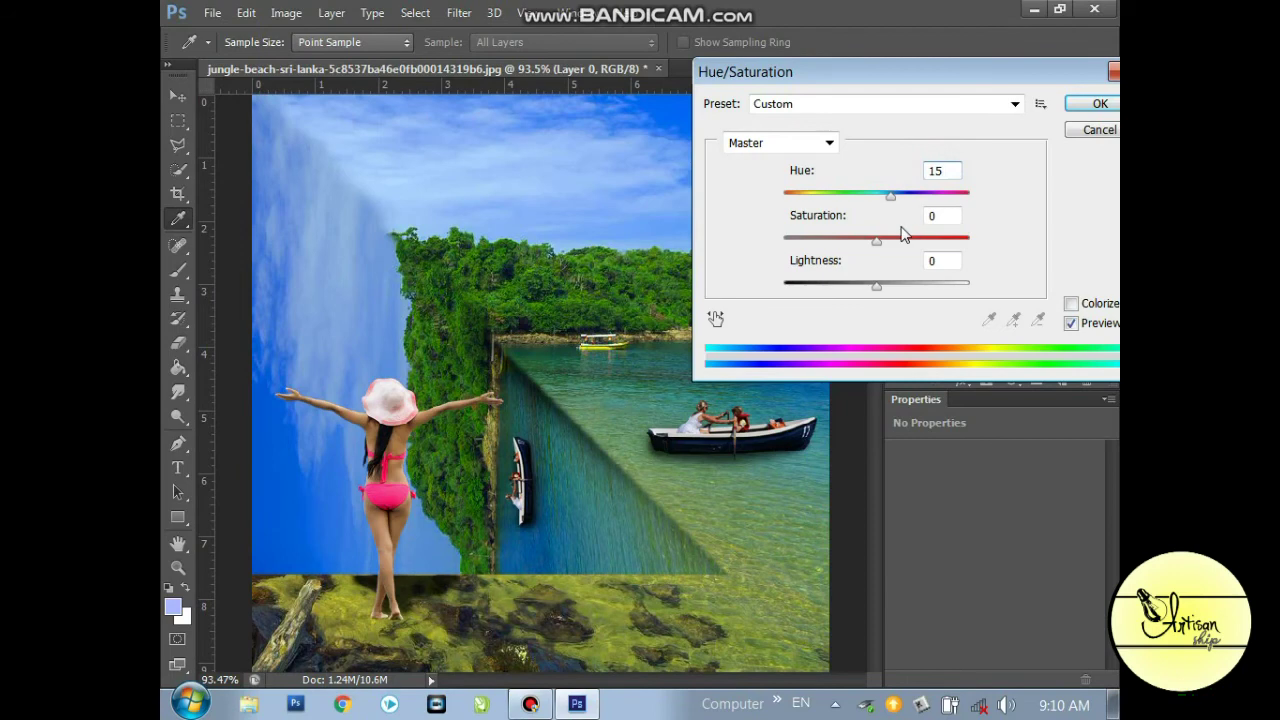
left_click_drag(876, 241, 890, 241)
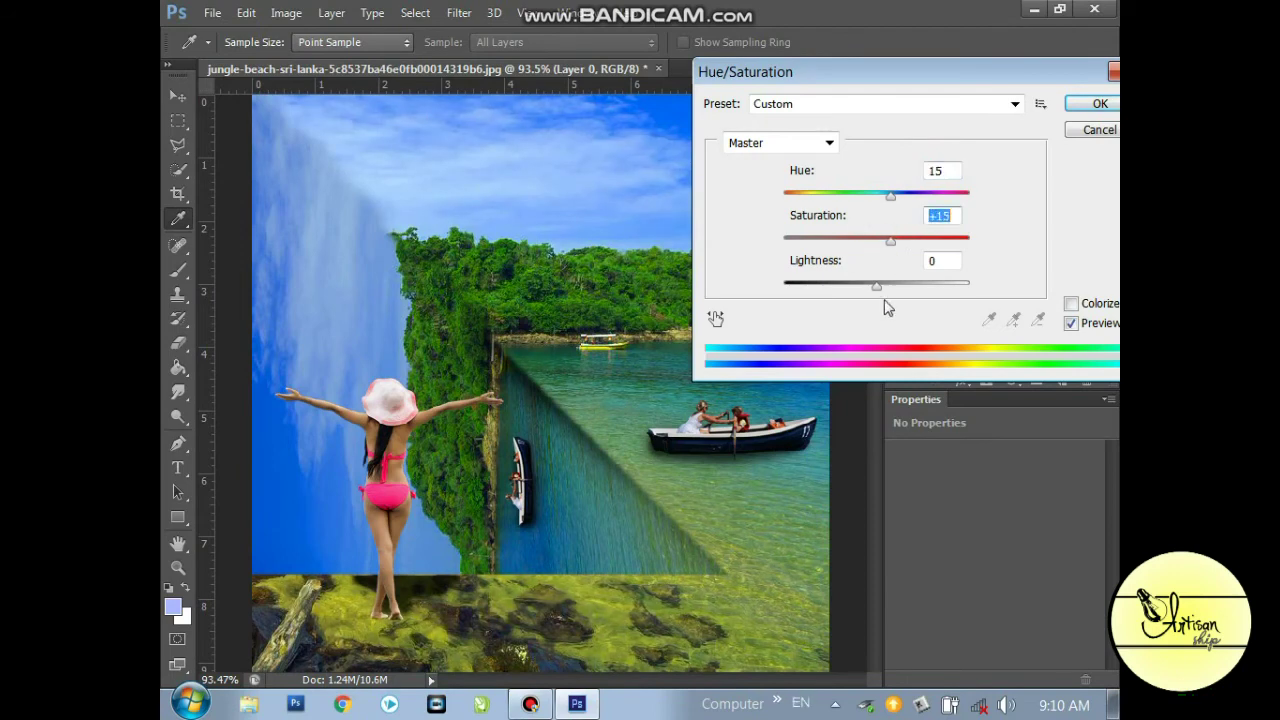
left_click_drag(878, 286, 891, 286)
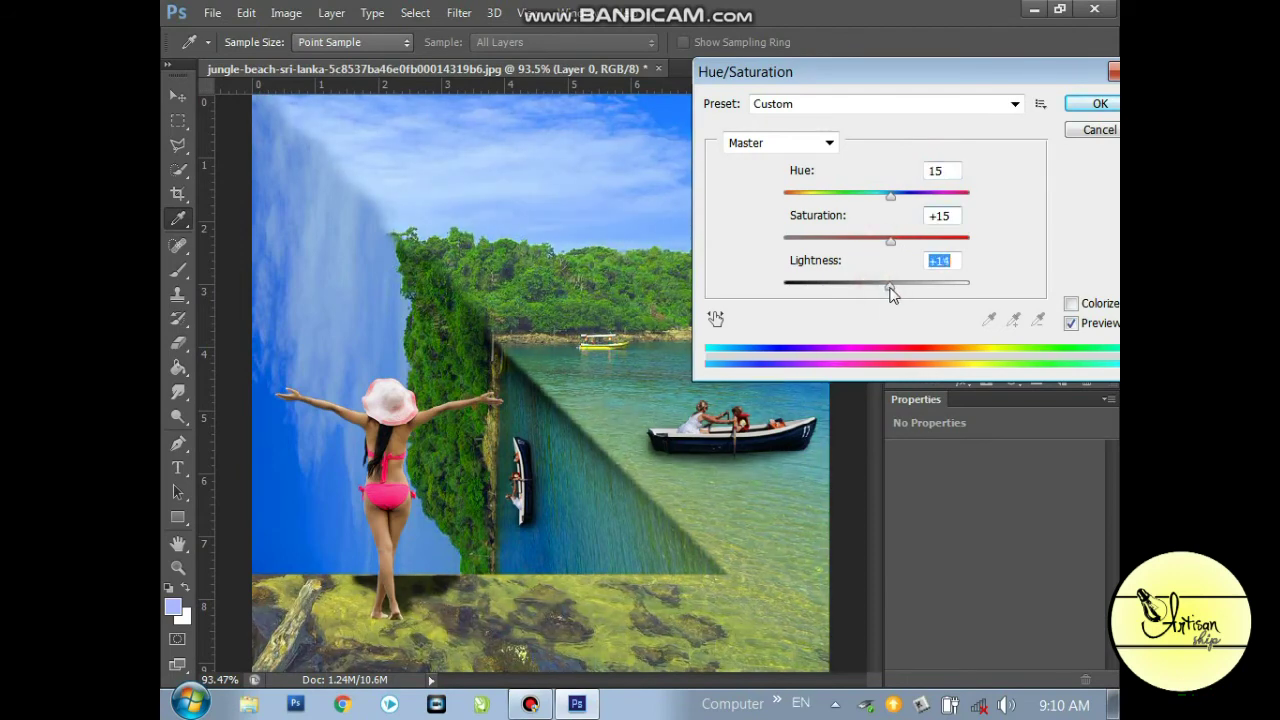
left_click_drag(958, 267, 945, 262)
left_click(1073, 103)
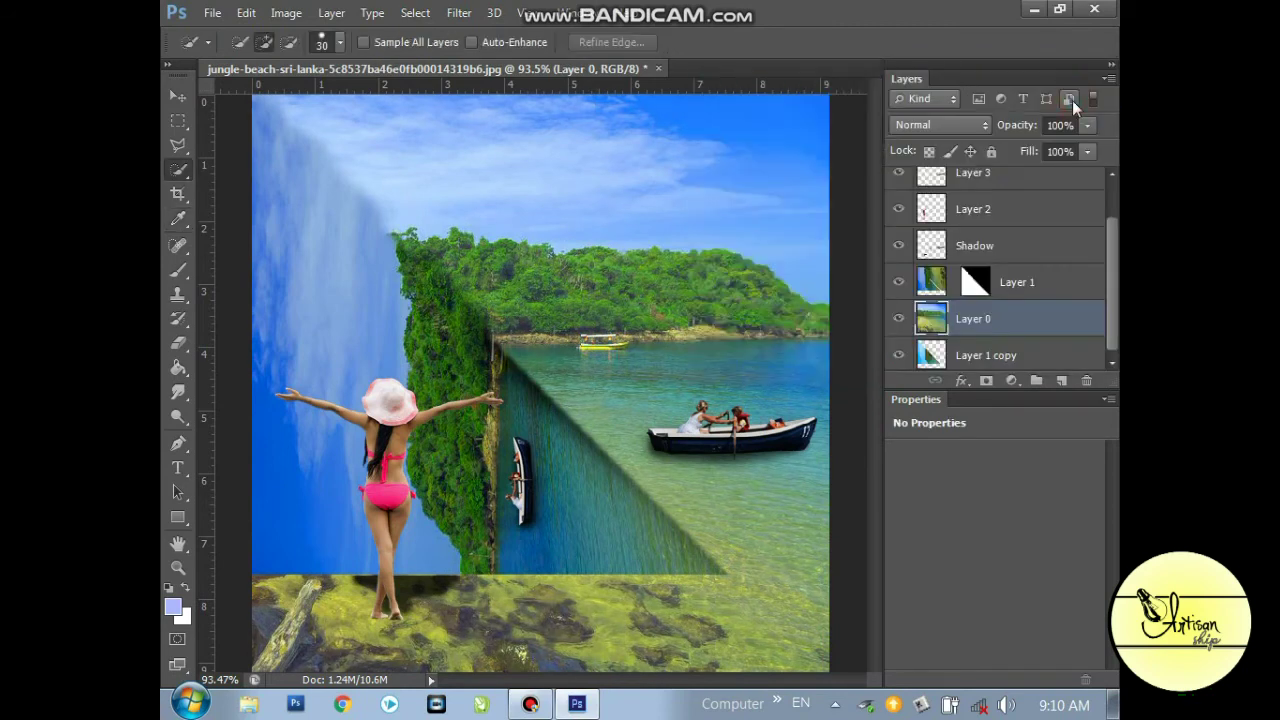
left_click(933, 289)
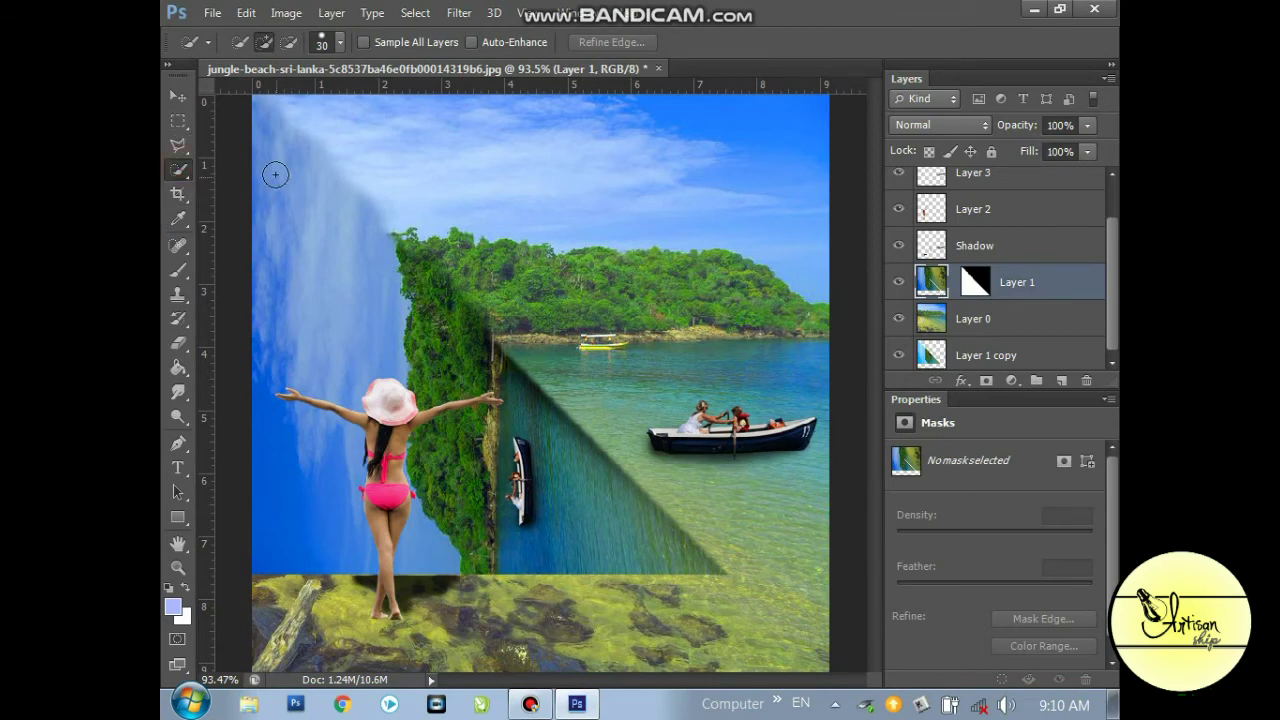
left_click_drag(291, 171, 327, 352)
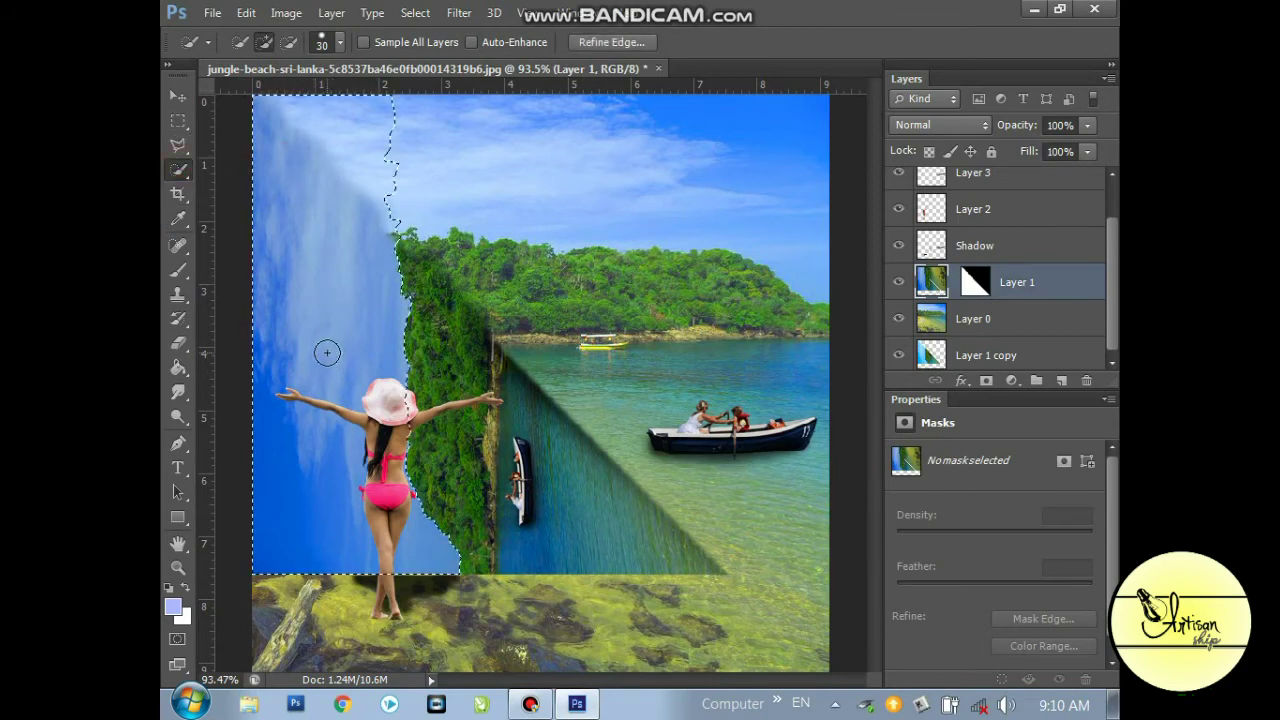
- Adjust the selected waterfall sky to Hue -8, Saturation +21, Lightness +37, then deselect
left_click(285, 13)
mouse_move(325, 70)
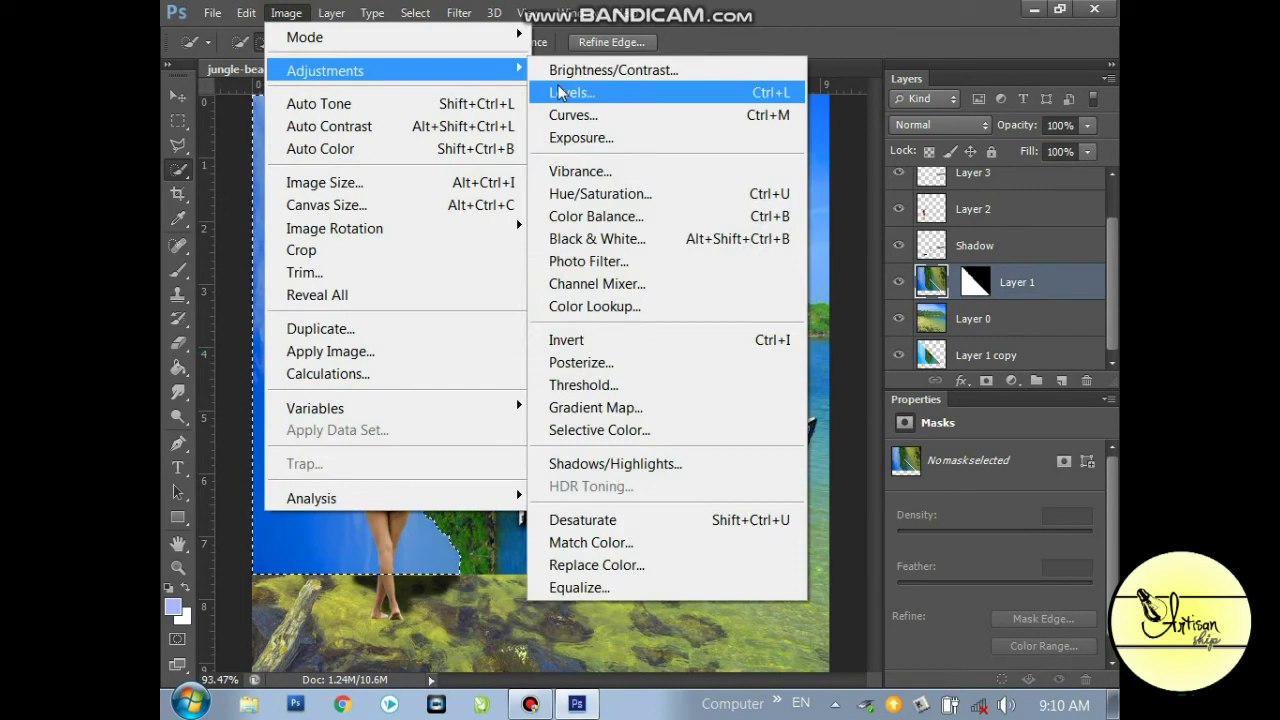
left_click(606, 194)
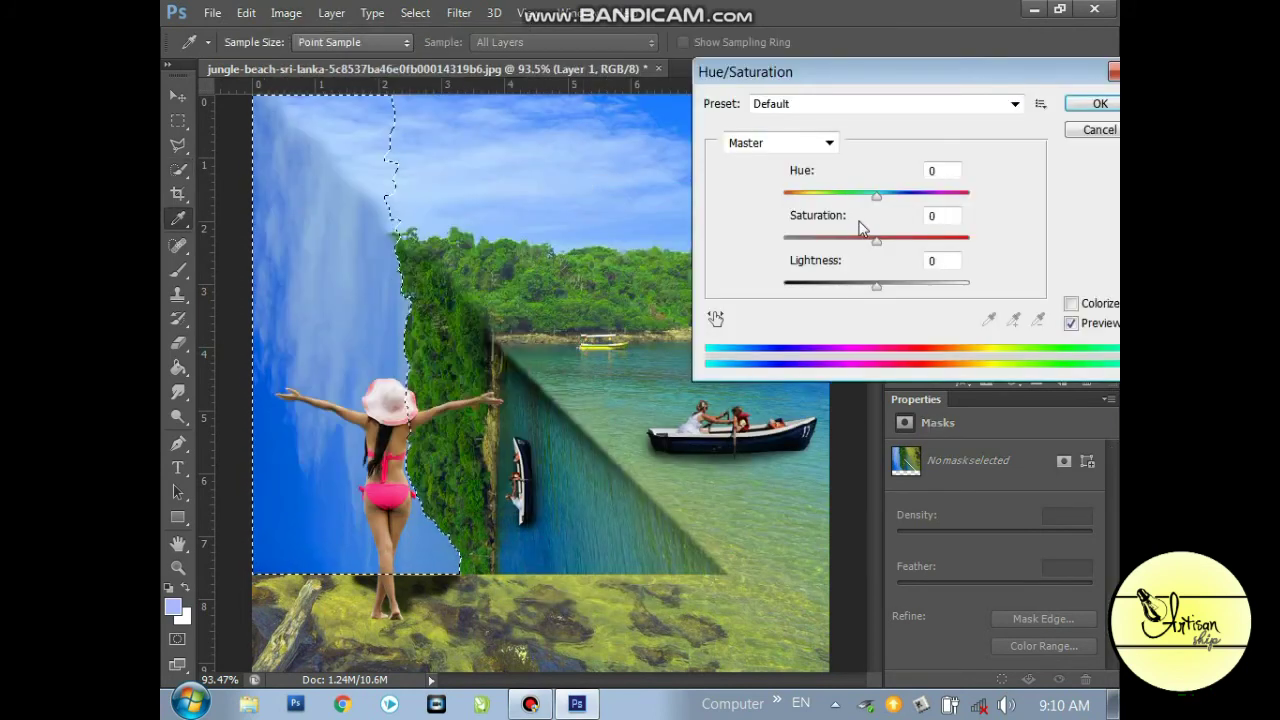
left_click_drag(876, 285, 910, 296)
left_click_drag(877, 241, 912, 248)
left_click_drag(877, 196, 869, 196)
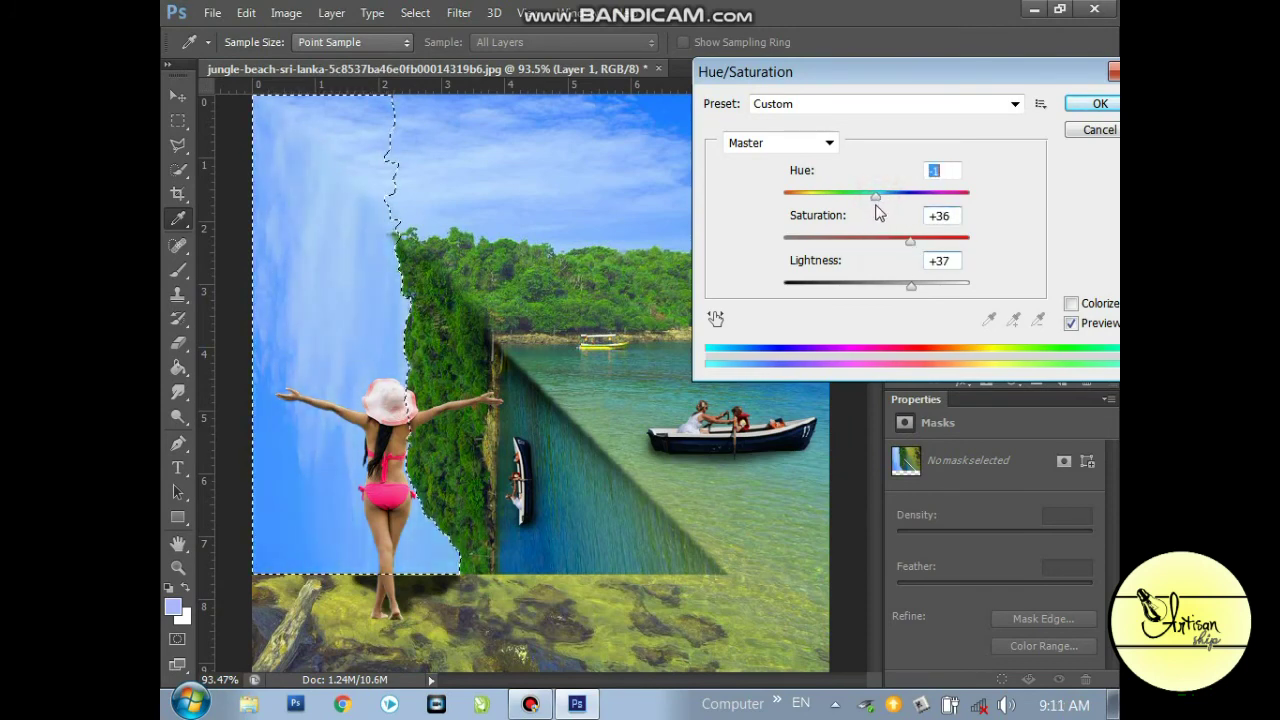
left_click_drag(911, 243, 896, 248)
left_click(1082, 105)
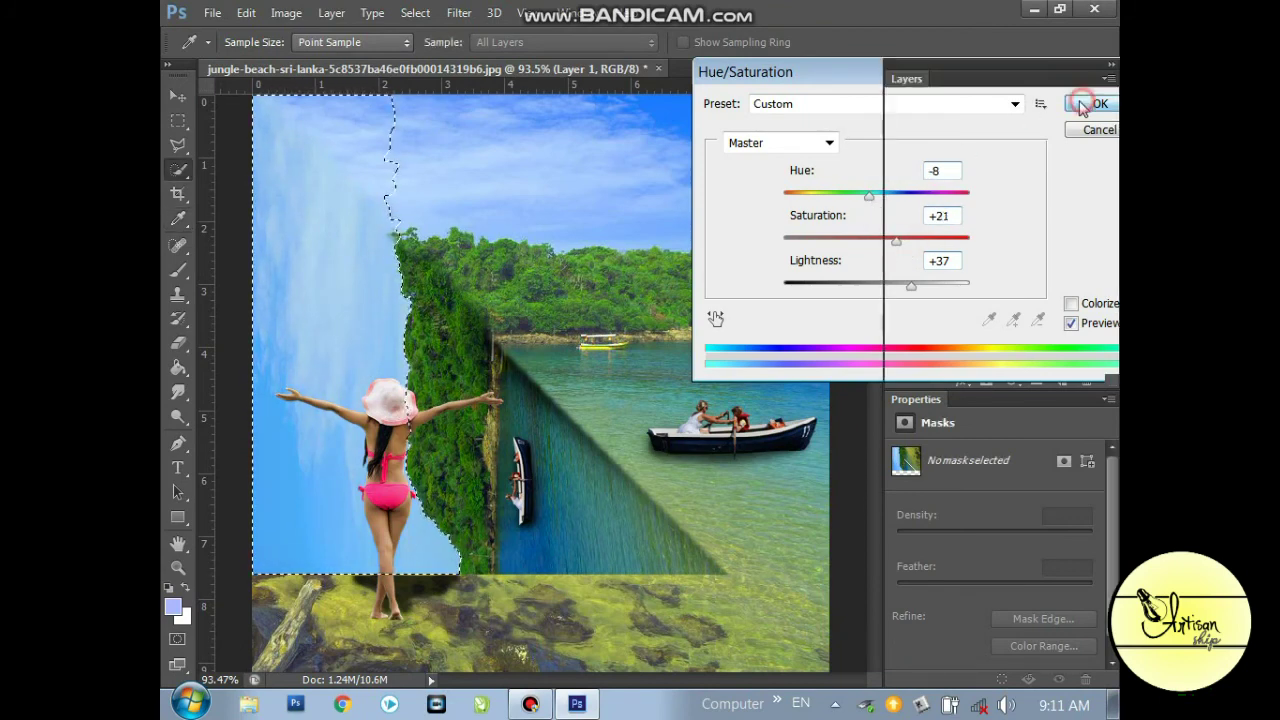
left_click(412, 13)
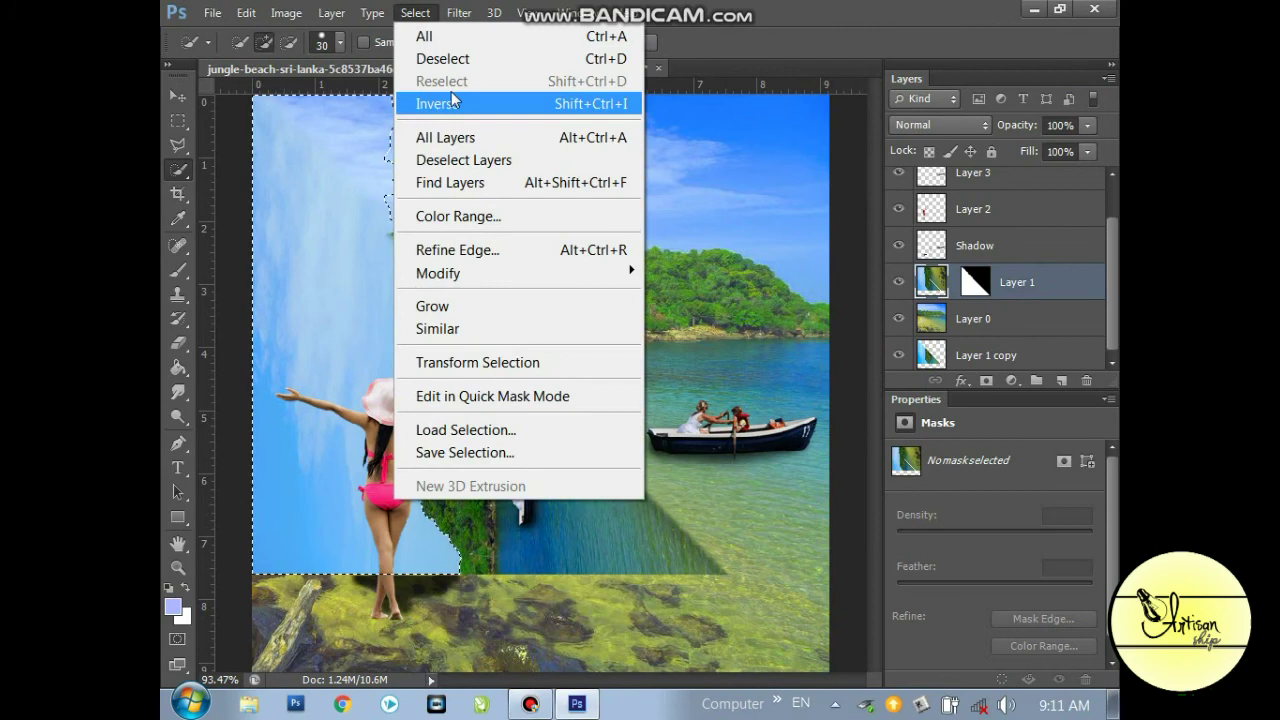
left_click(455, 58)
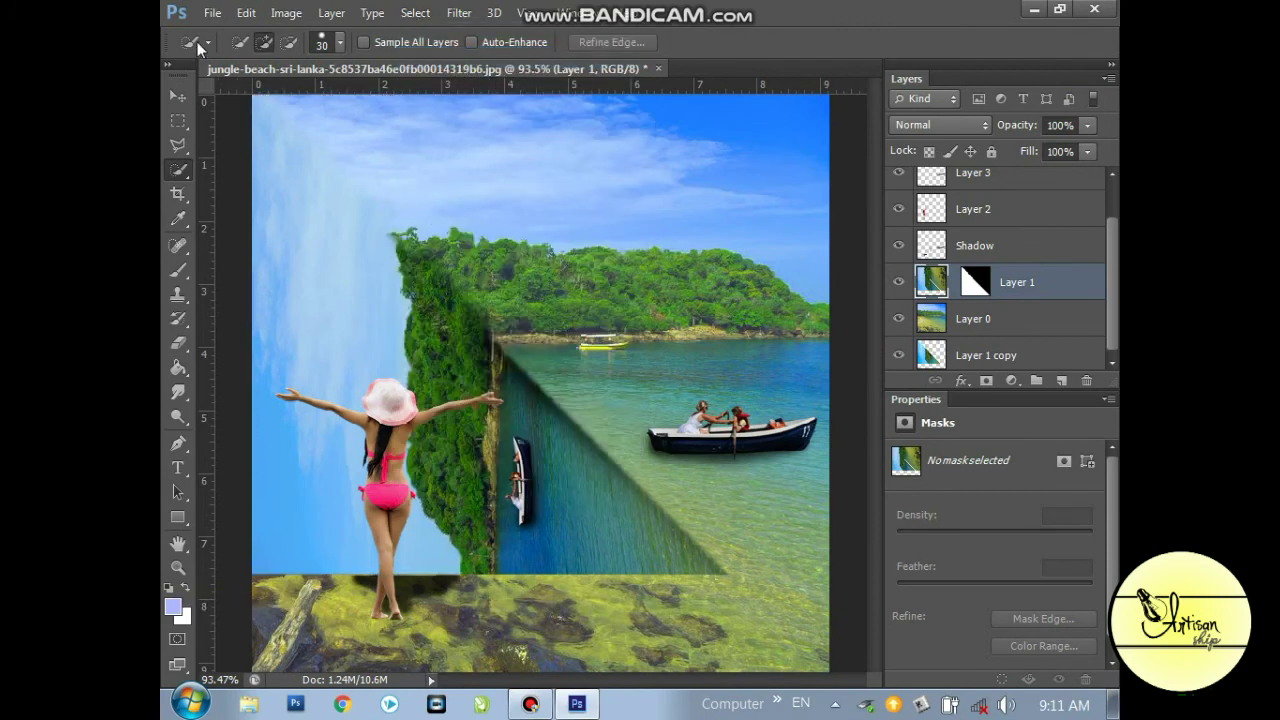
left_click(212, 13)
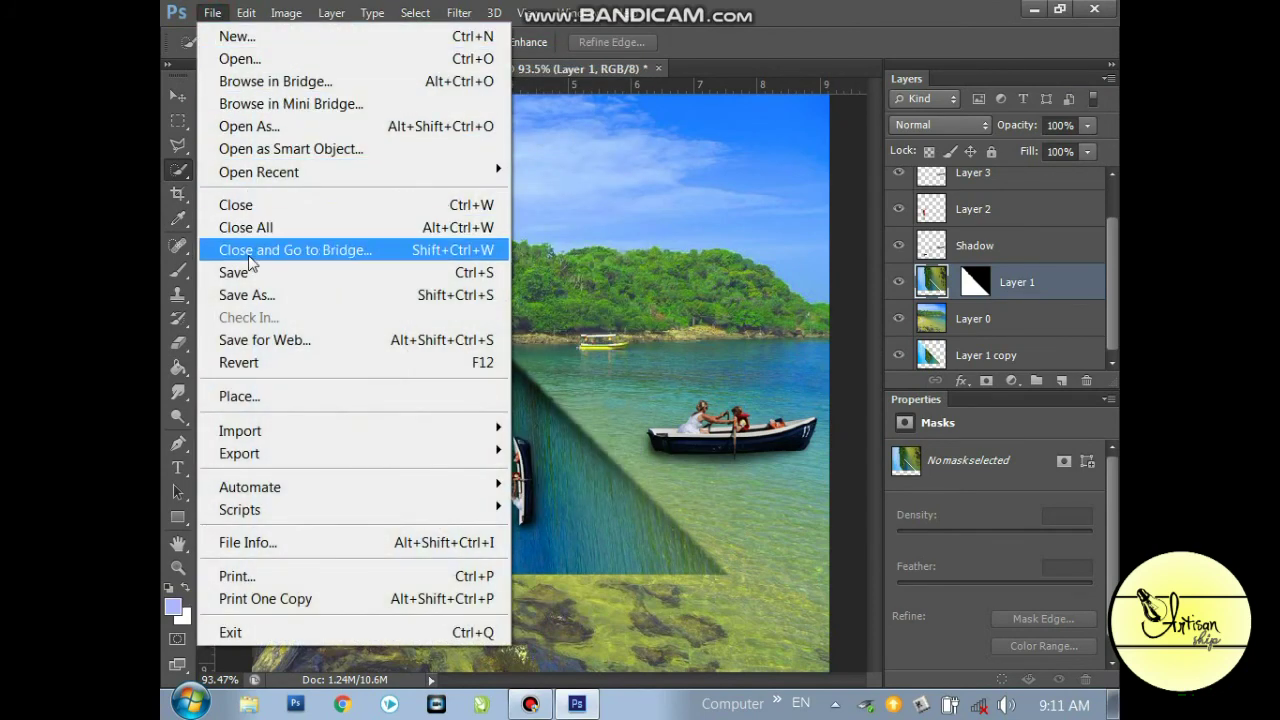
- Save the composite as Sea 3D.png with the default PNG options
left_click(250, 295)
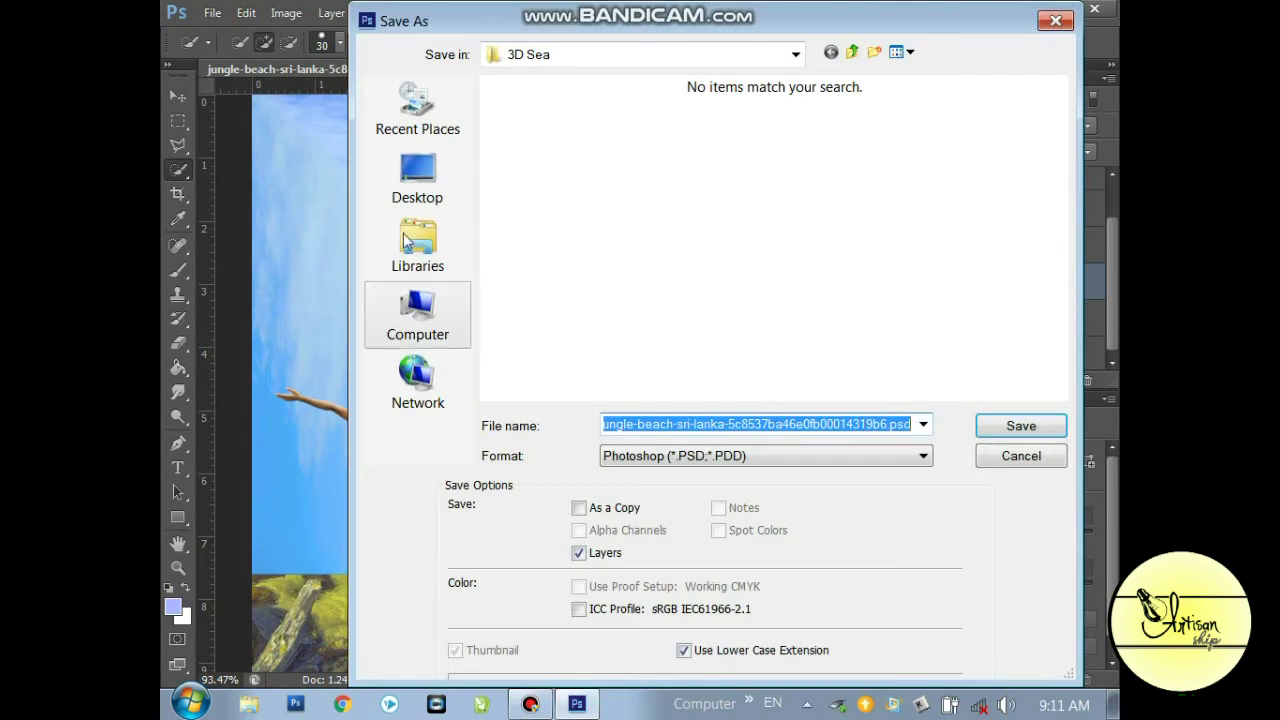
left_click(712, 456)
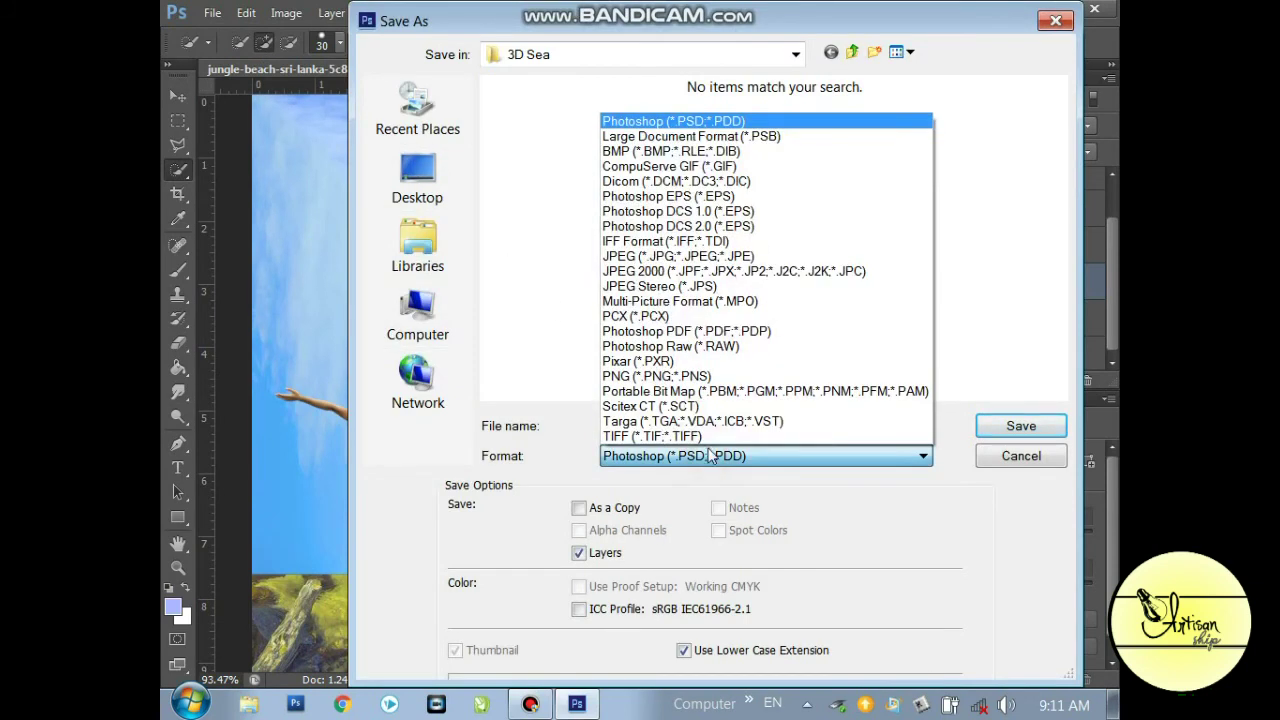
left_click(688, 377)
double_click(695, 424)
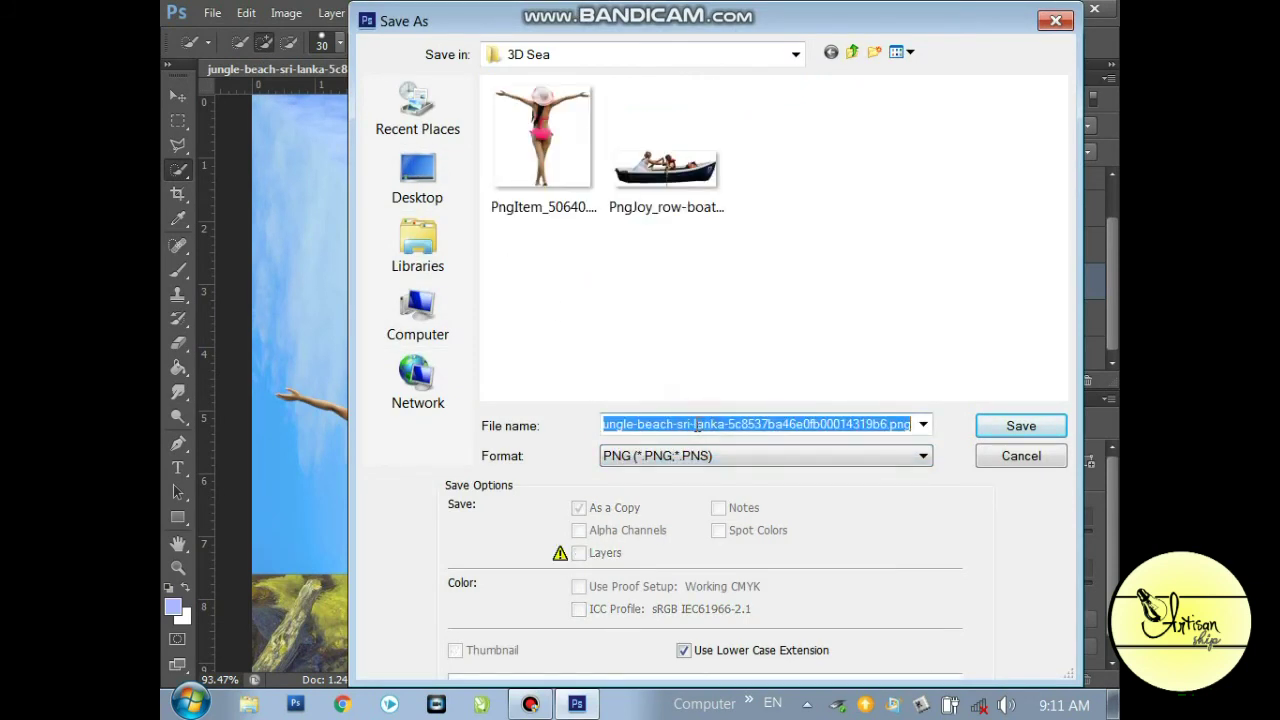
type("Sea 3D")
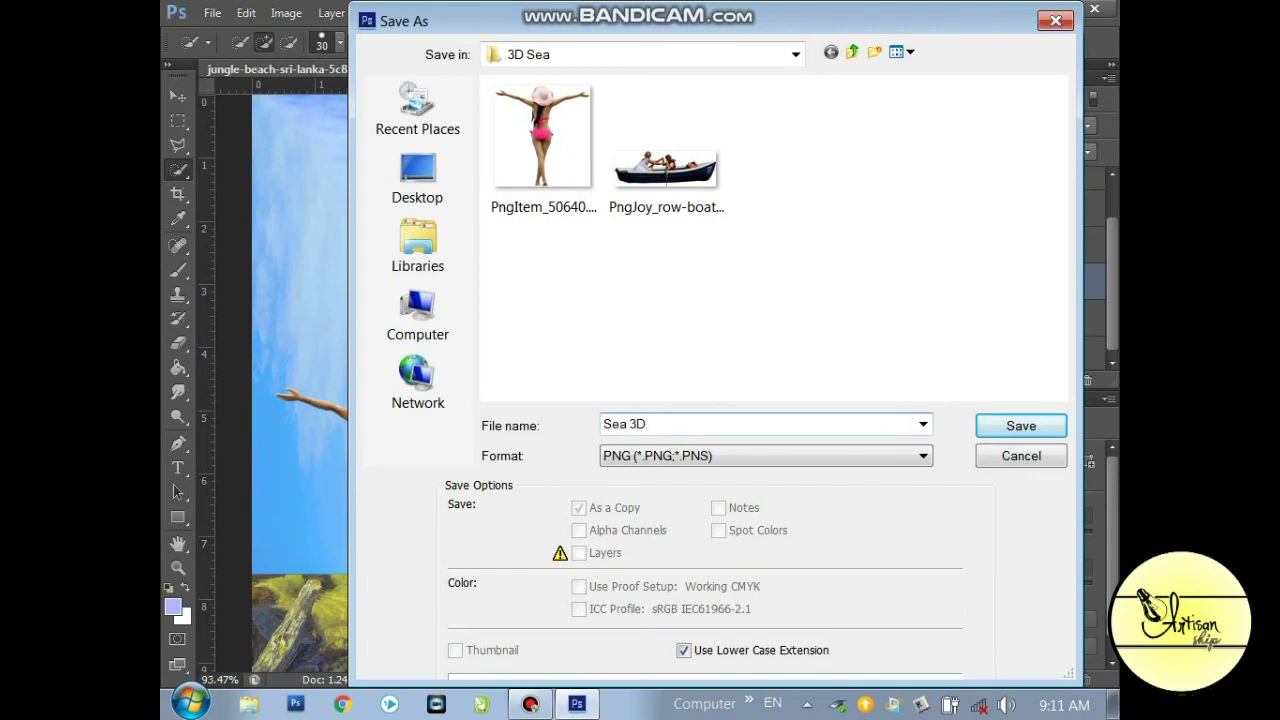
left_click(1020, 426)
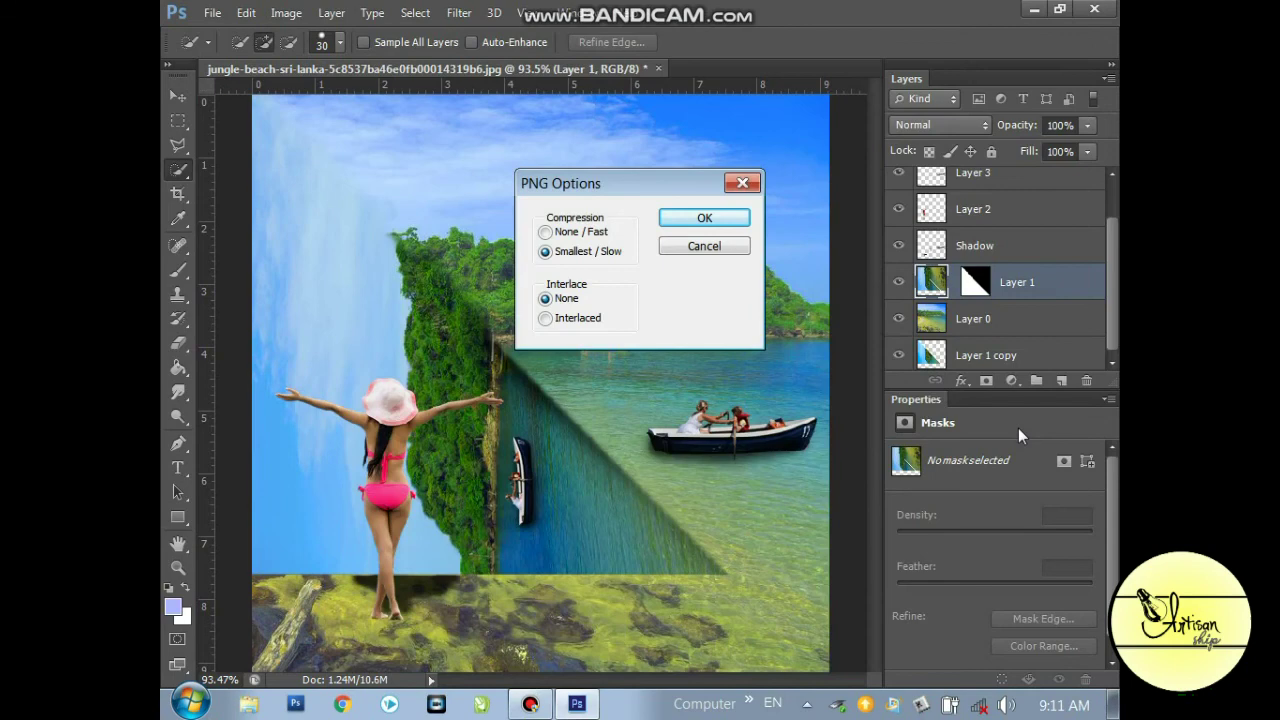
left_click(700, 216)
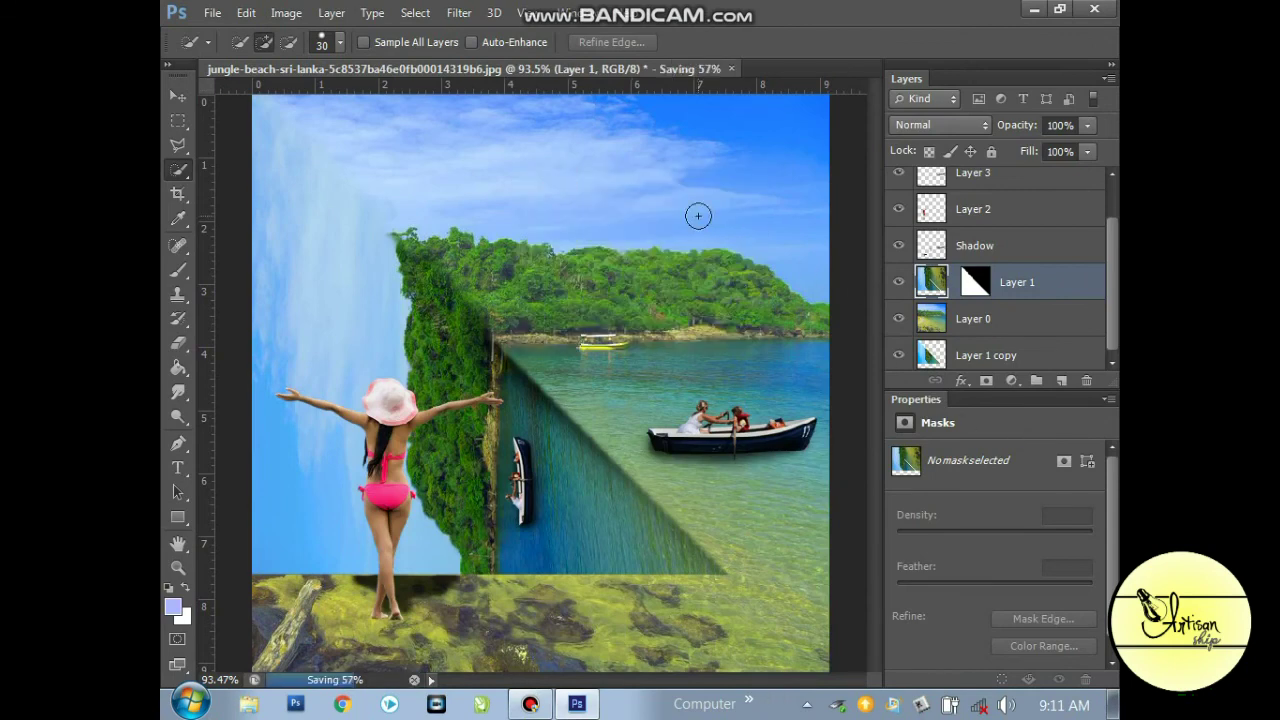
- Open Sea 3D.png from the 3D Sea folder in Windows Photo Viewer
left_click(1034, 10)
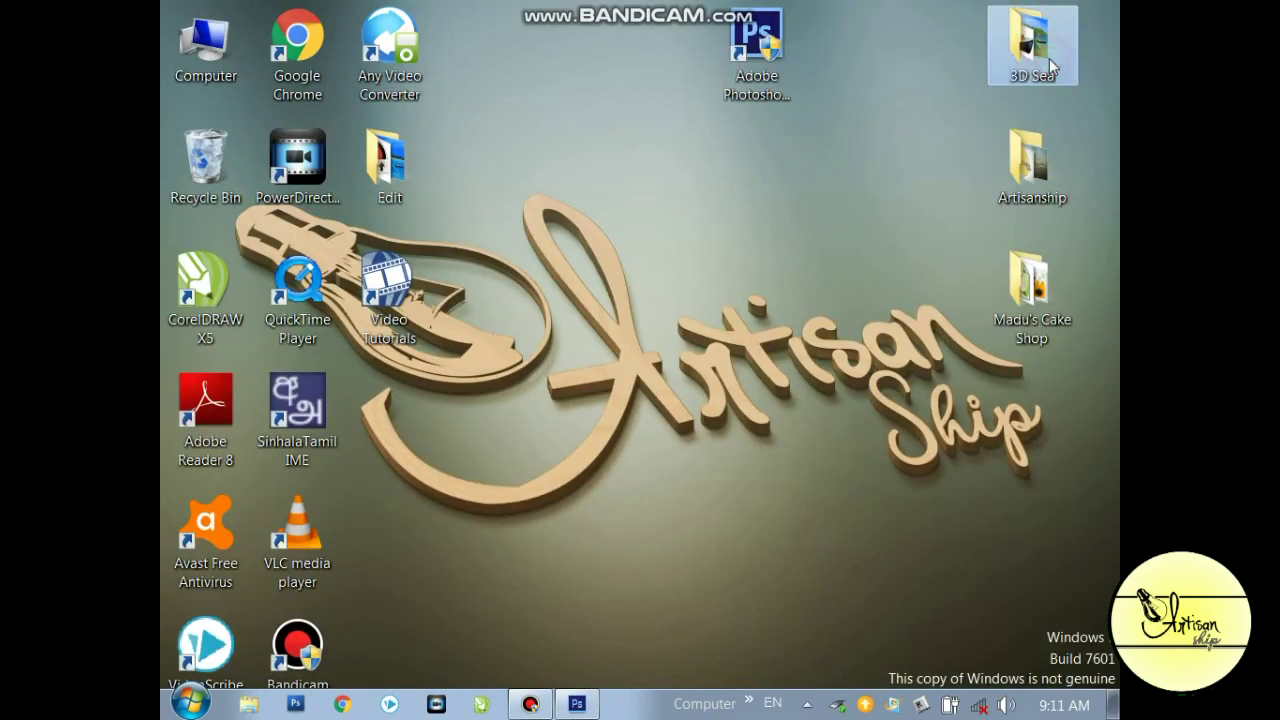
double_click(1050, 65)
left_click(812, 190)
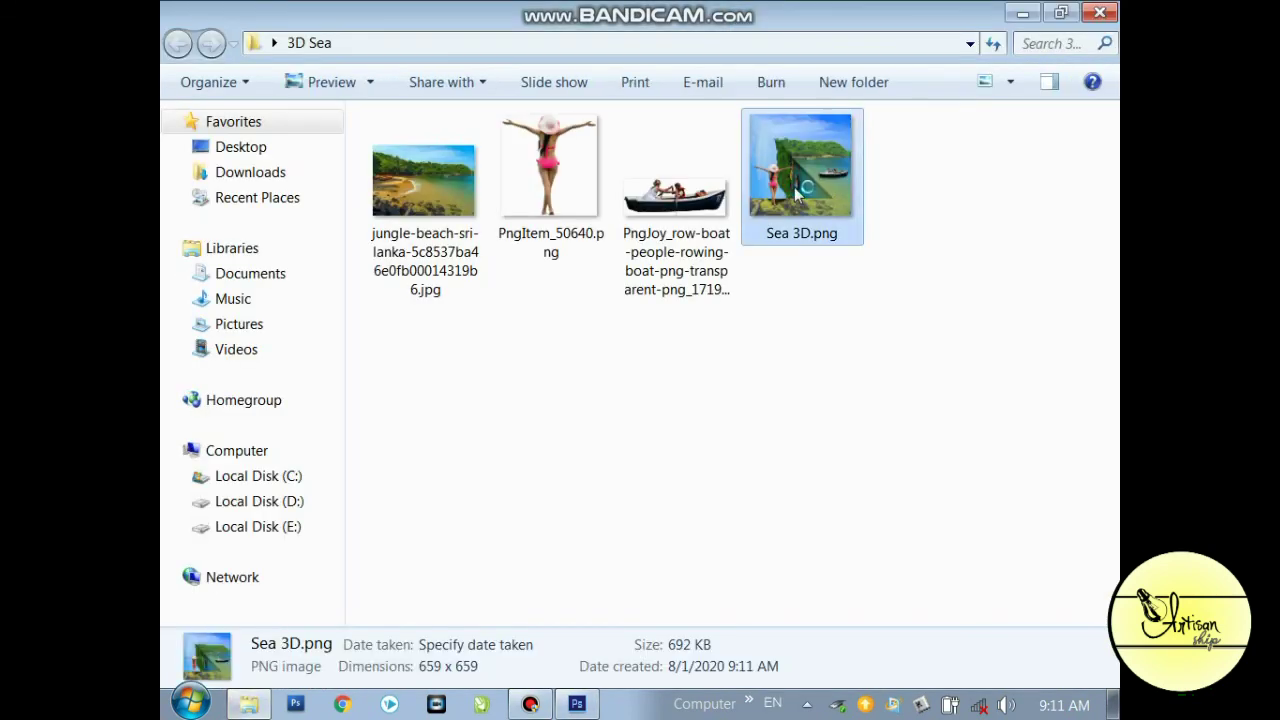
double_click(794, 187)
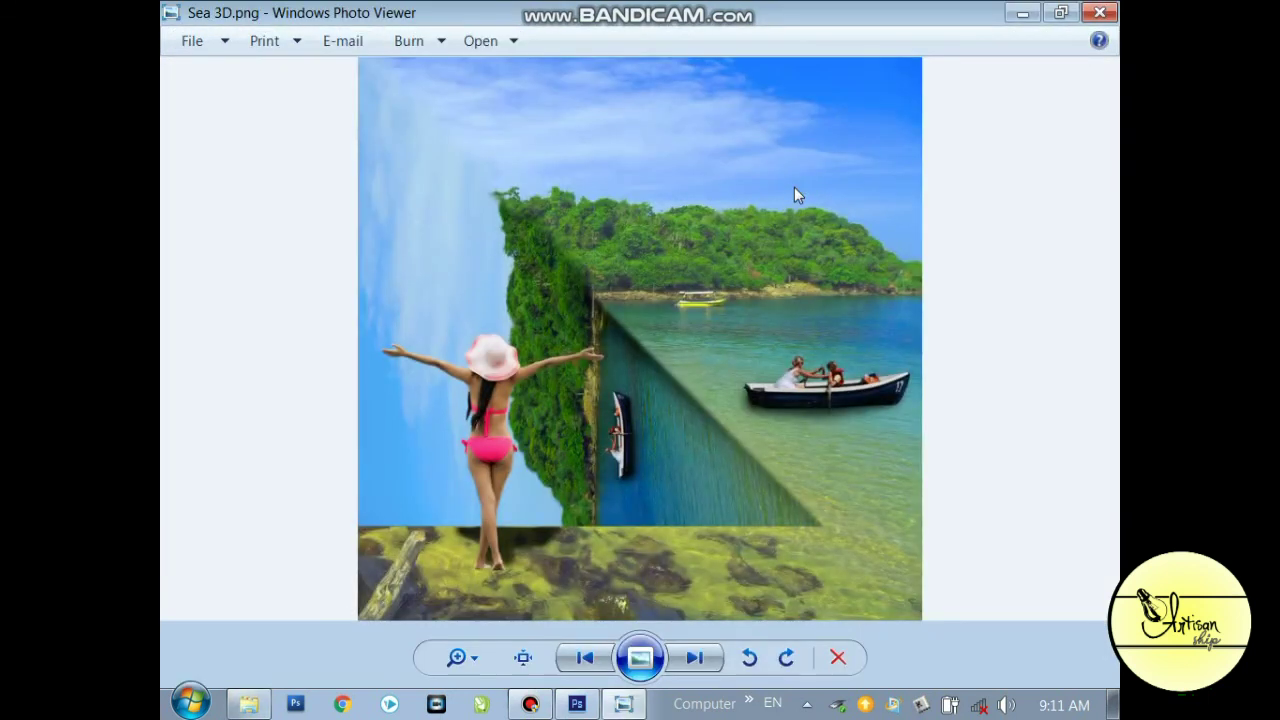